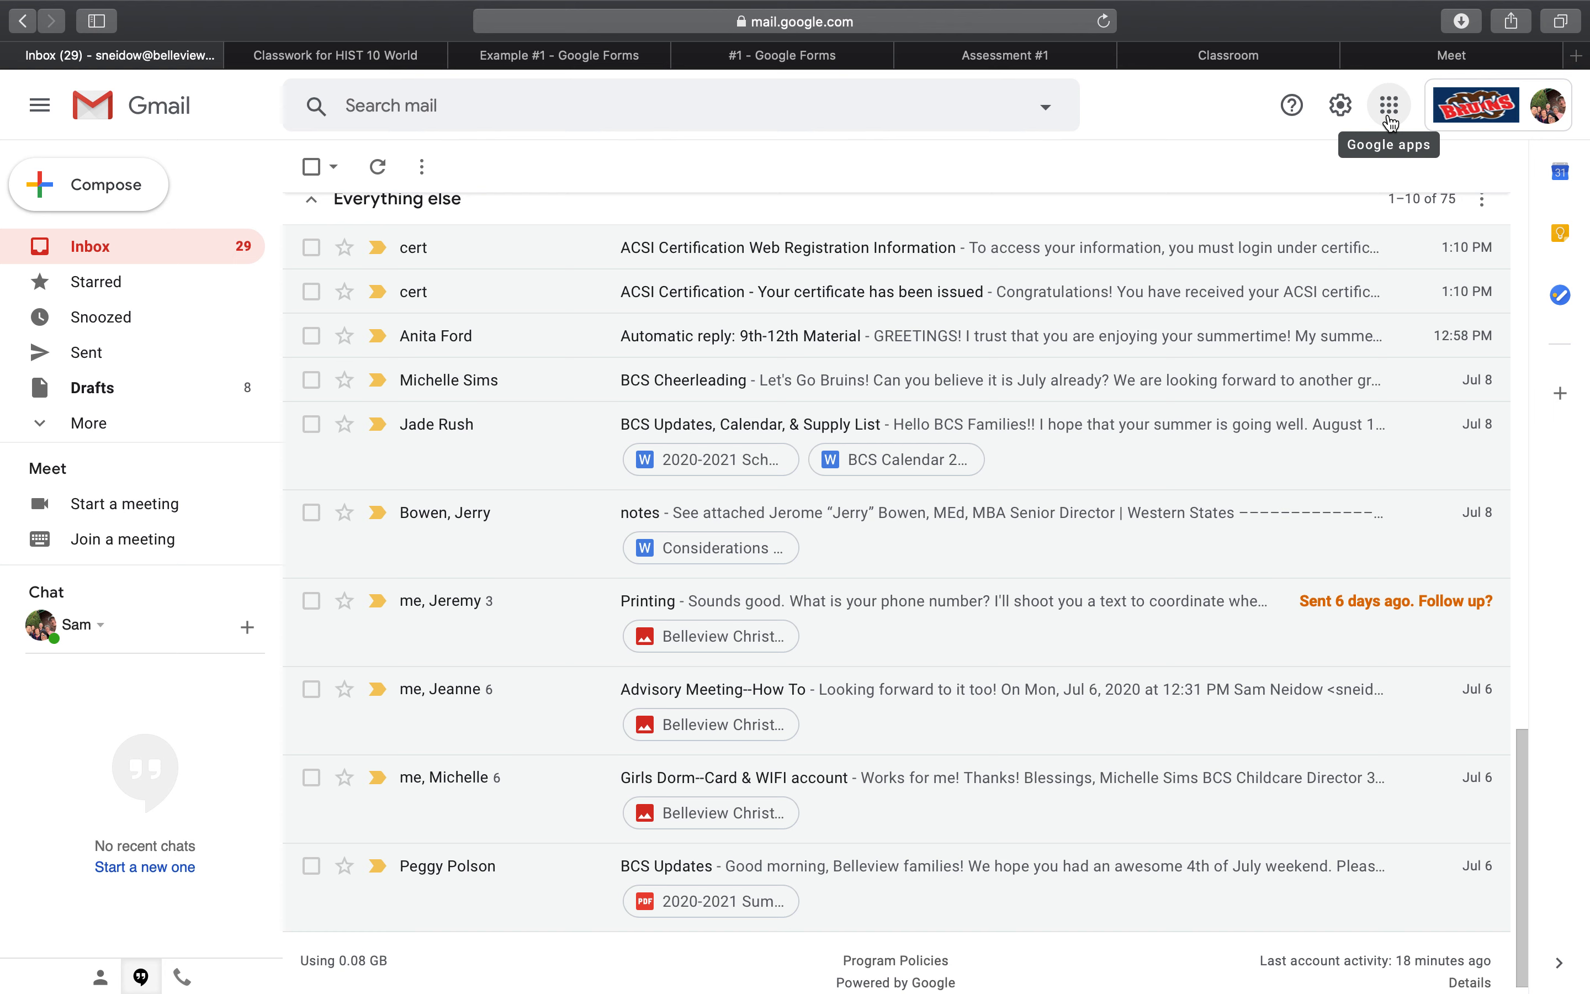
Switch from Gmail to Google Forms and create a new blank form.
click(1389, 123)
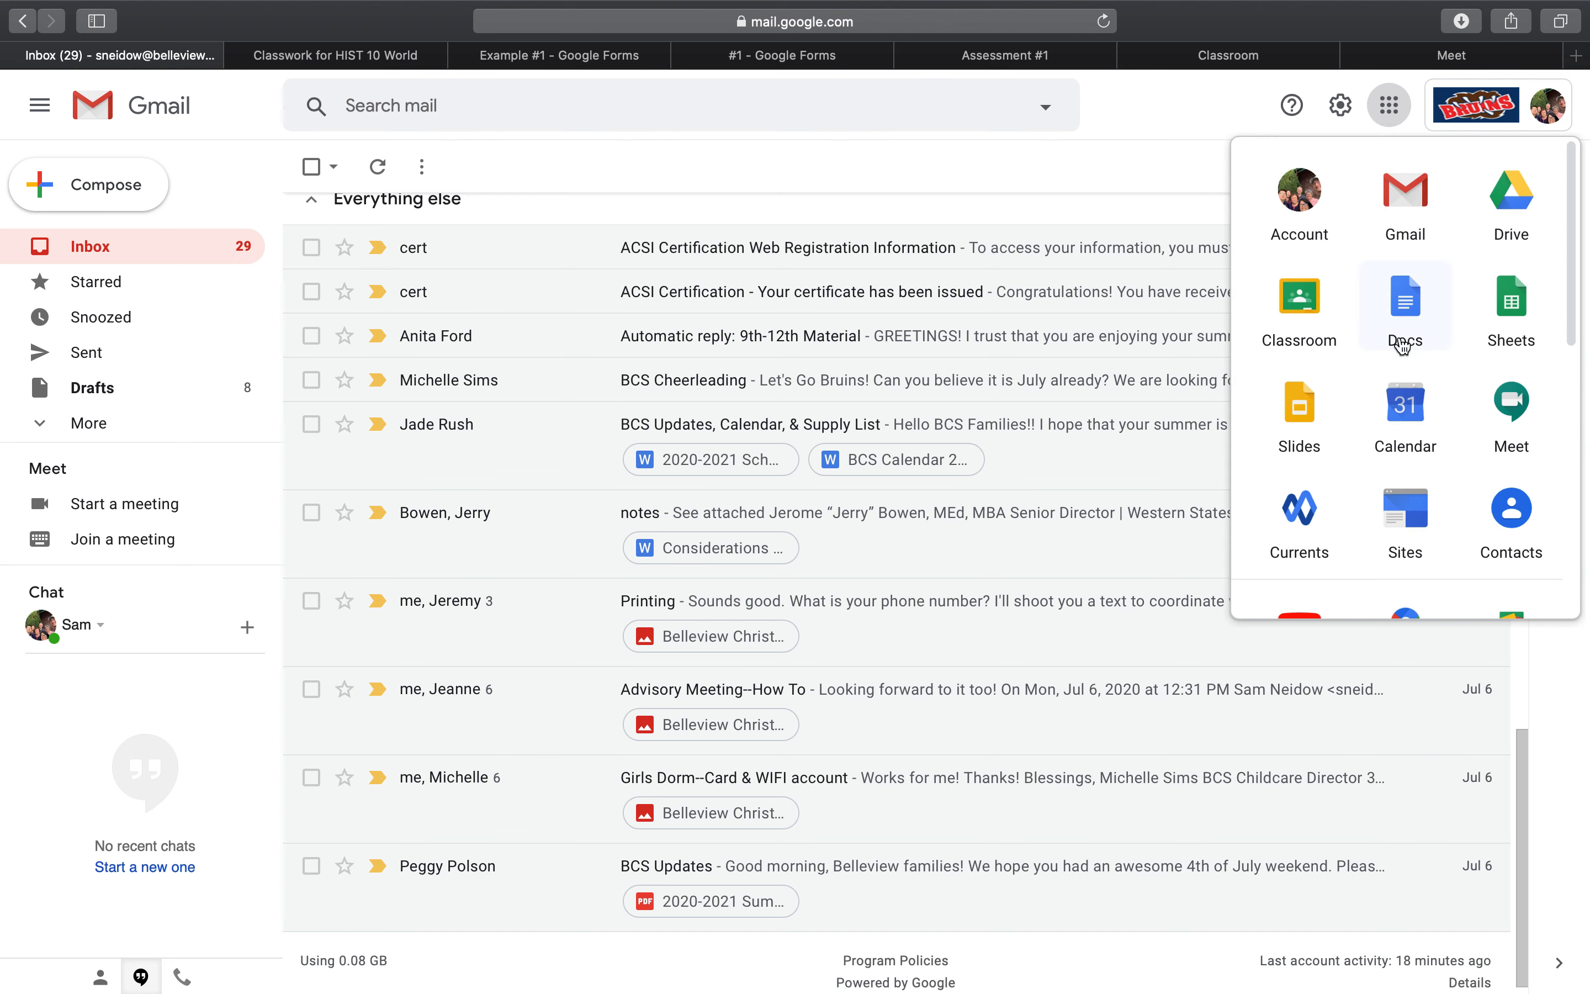
scroll(1401, 343, down, 1)
scroll(1401, 343, down, 10)
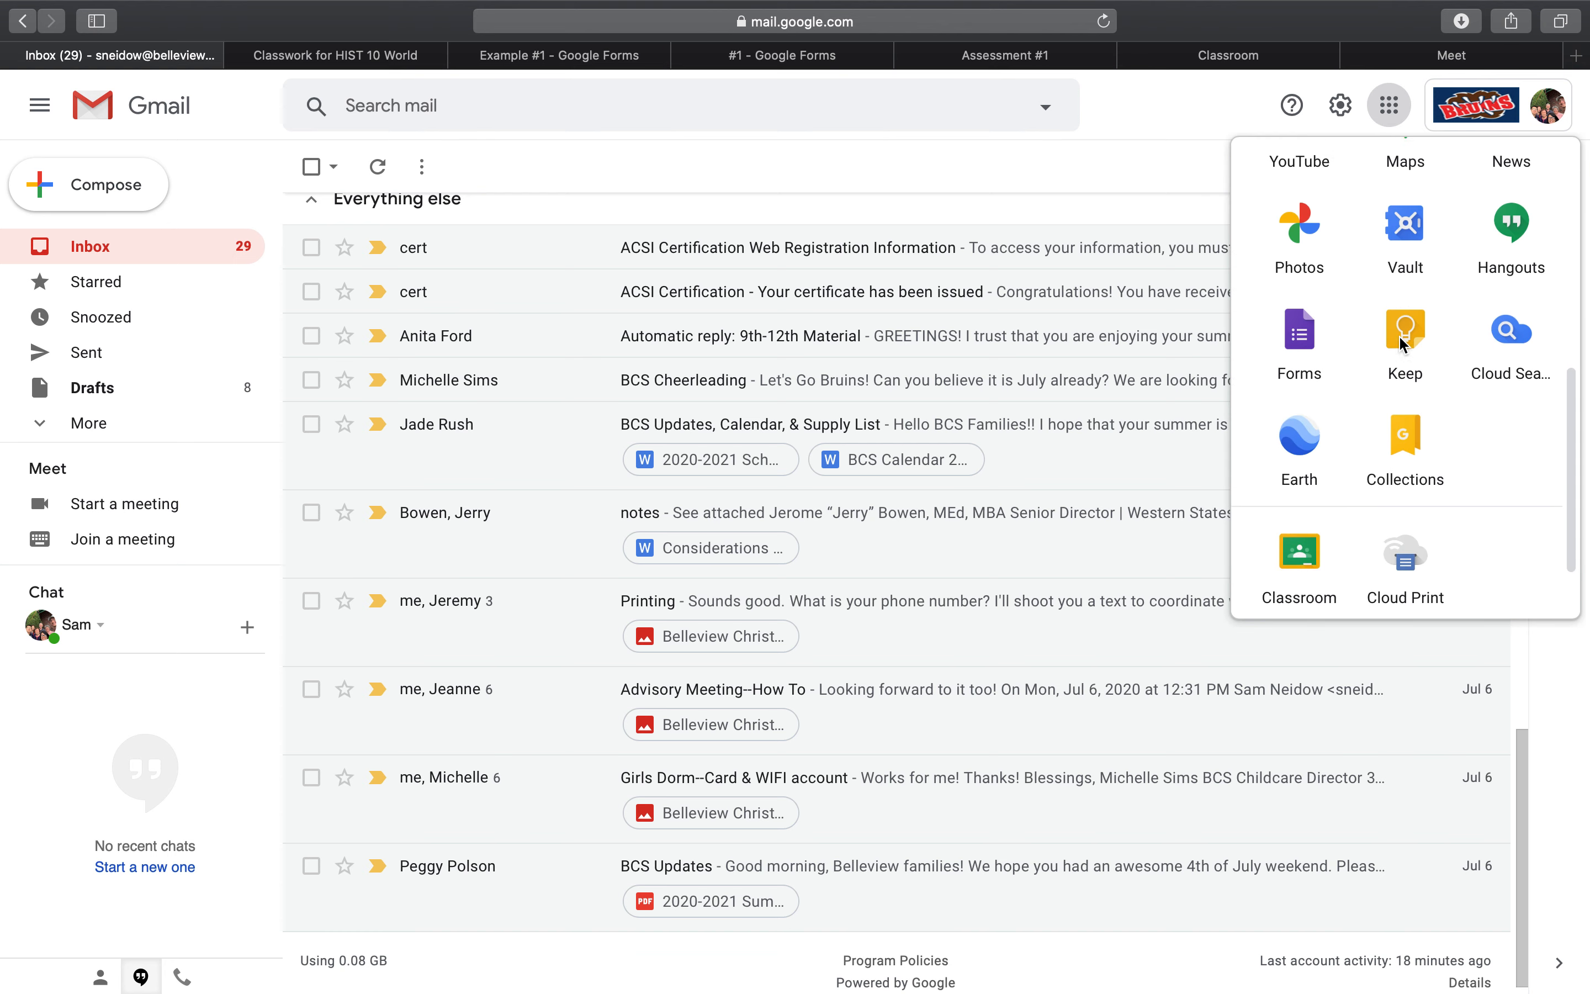
click(1315, 306)
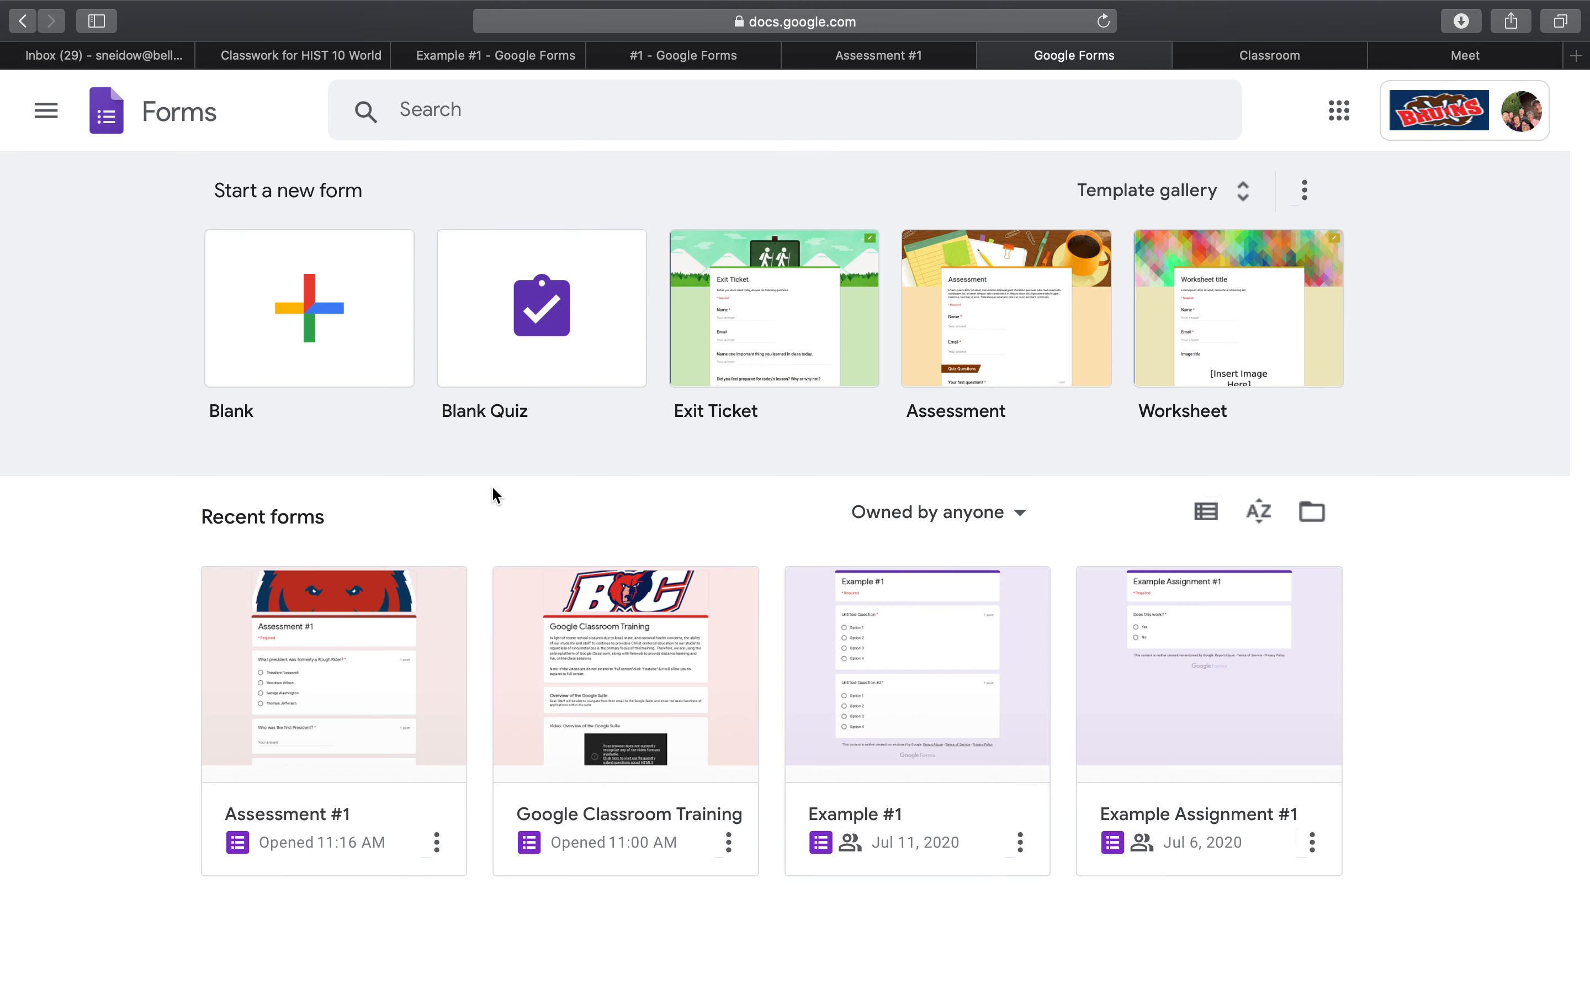
click(334, 345)
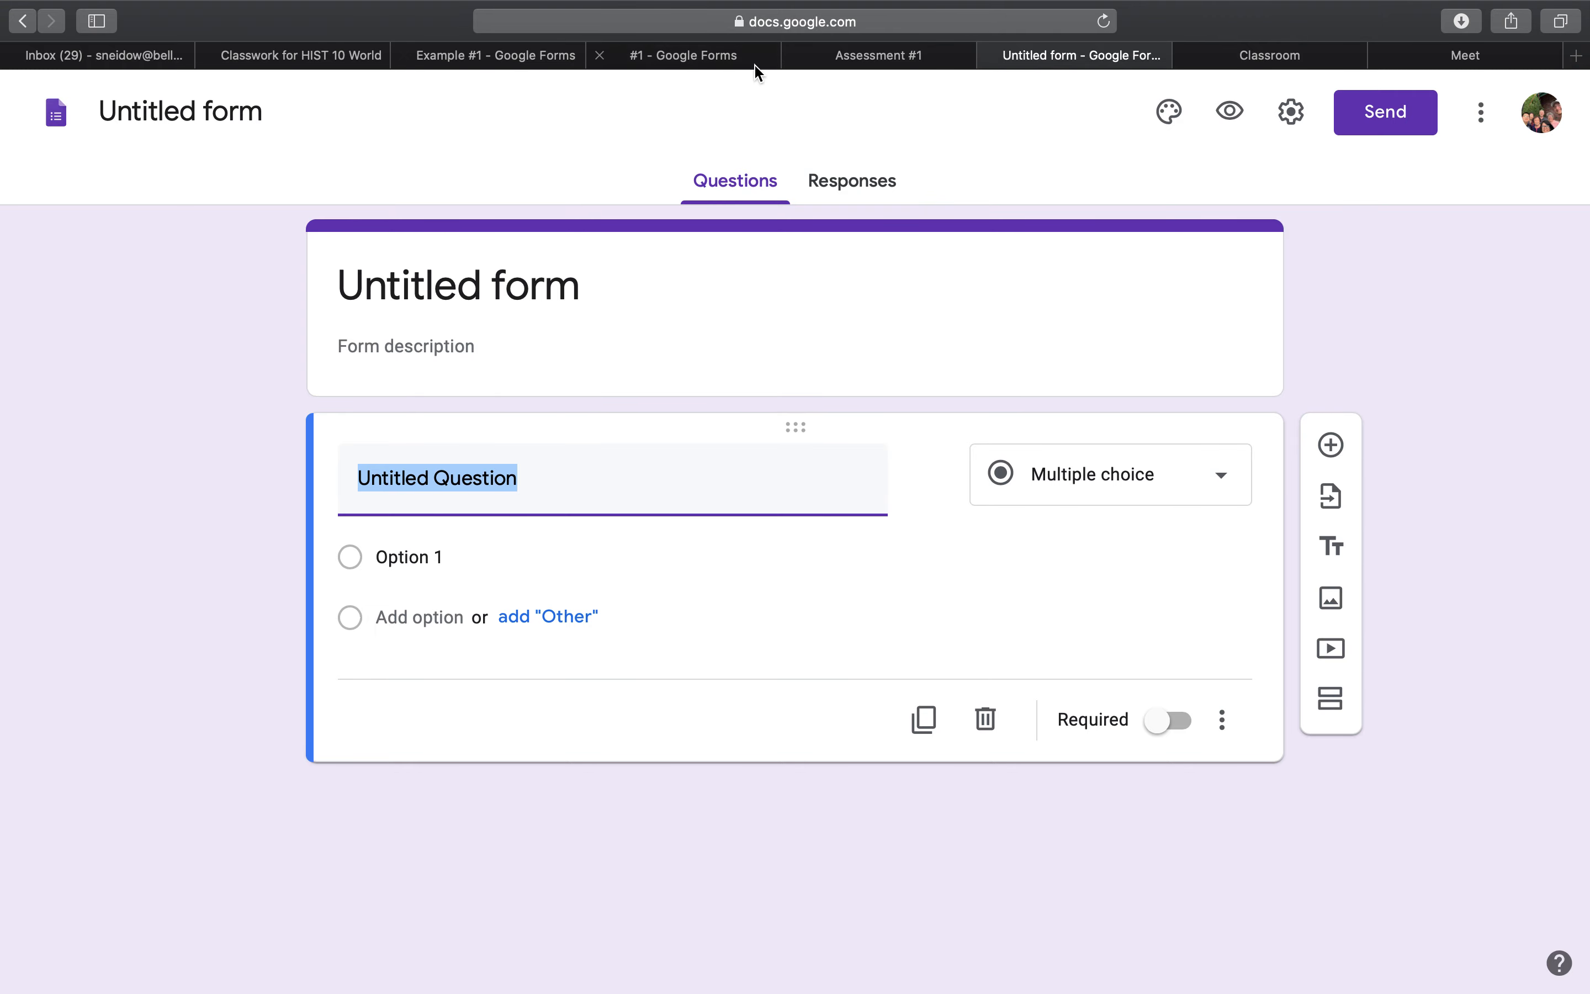
Compare the Assessment #1 form's preview and editor with the blank untitled form, ending in the Assessment #1 editor.
click(889, 59)
scroll(836, 351, up, 15)
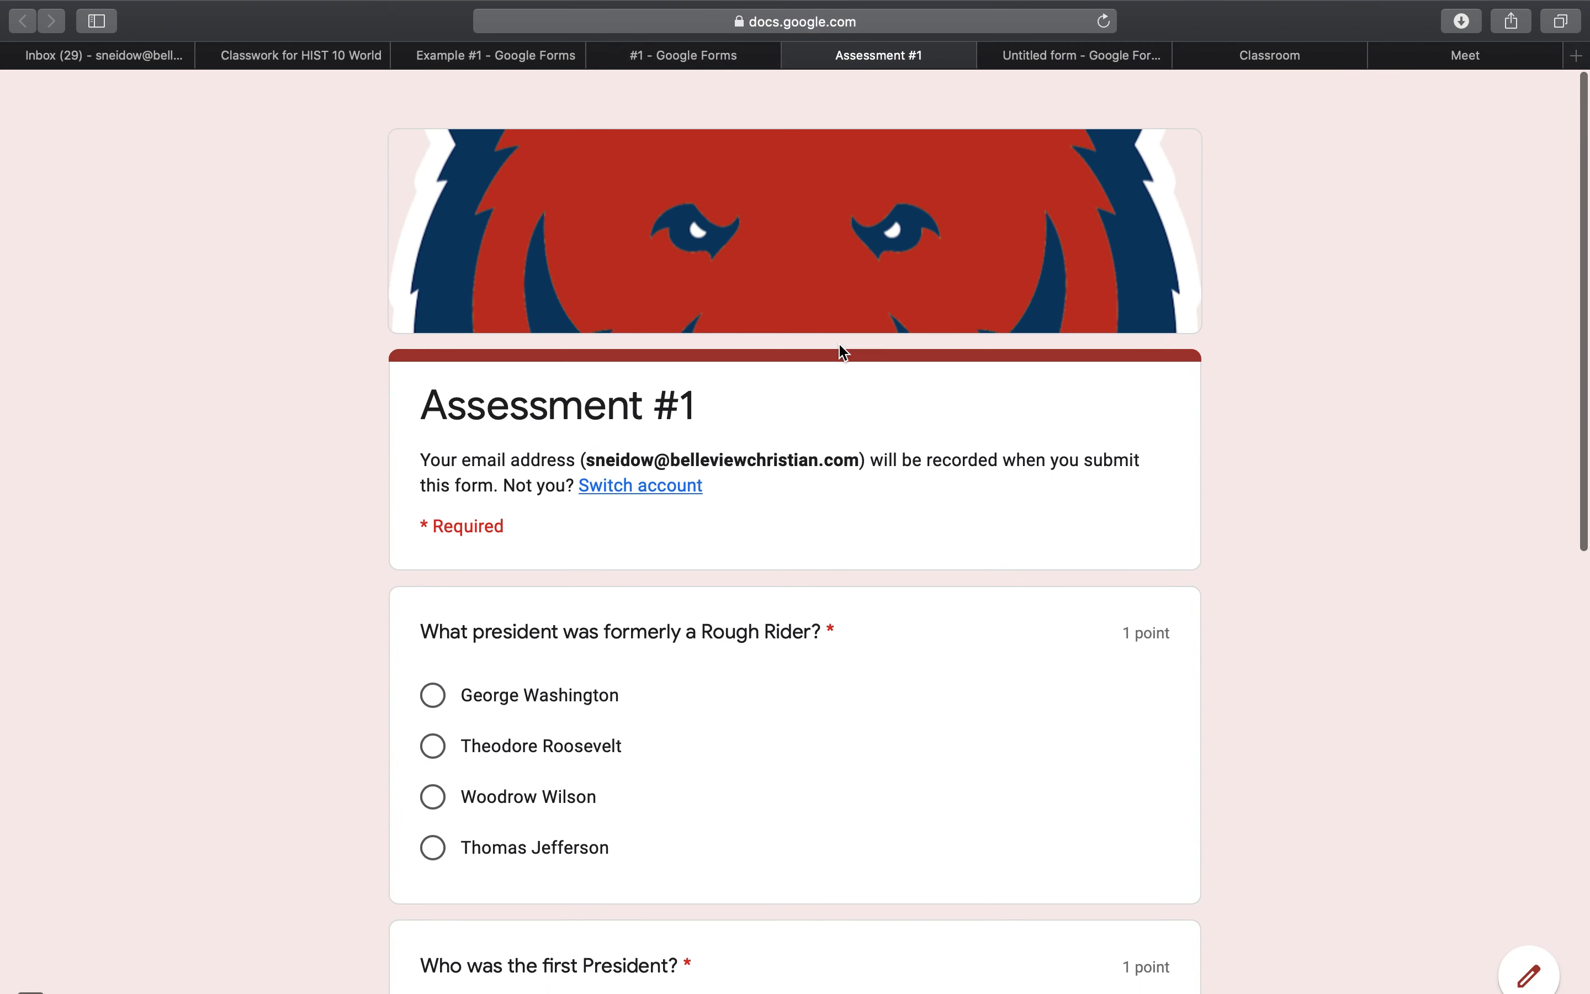
click(705, 59)
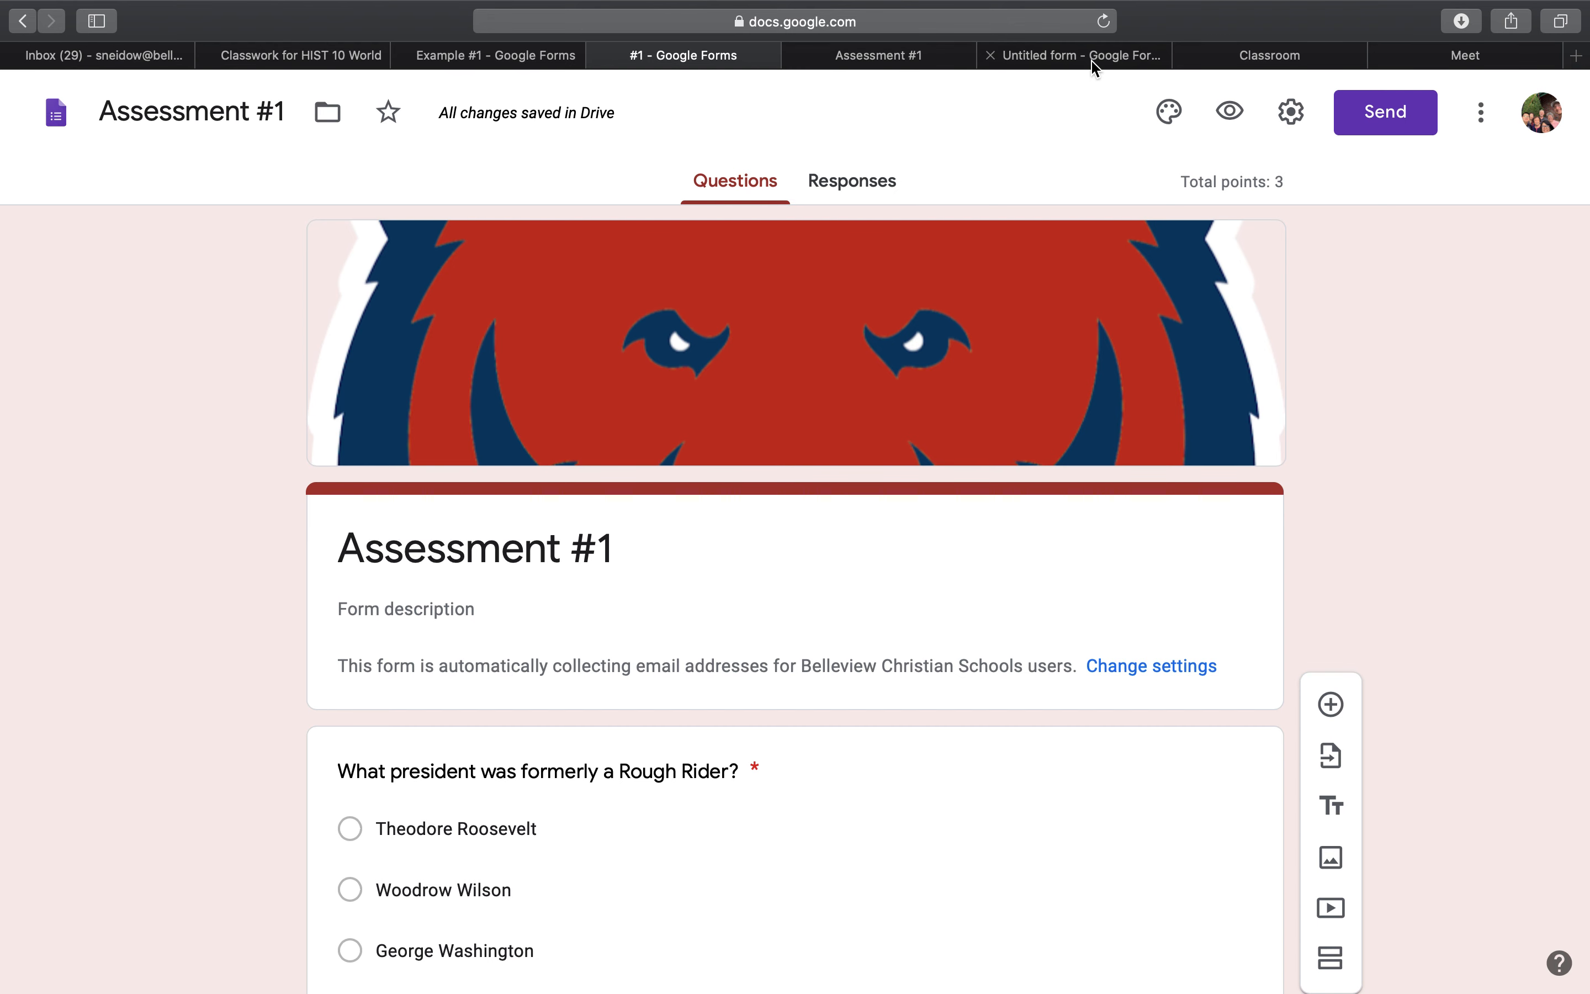
click(1065, 66)
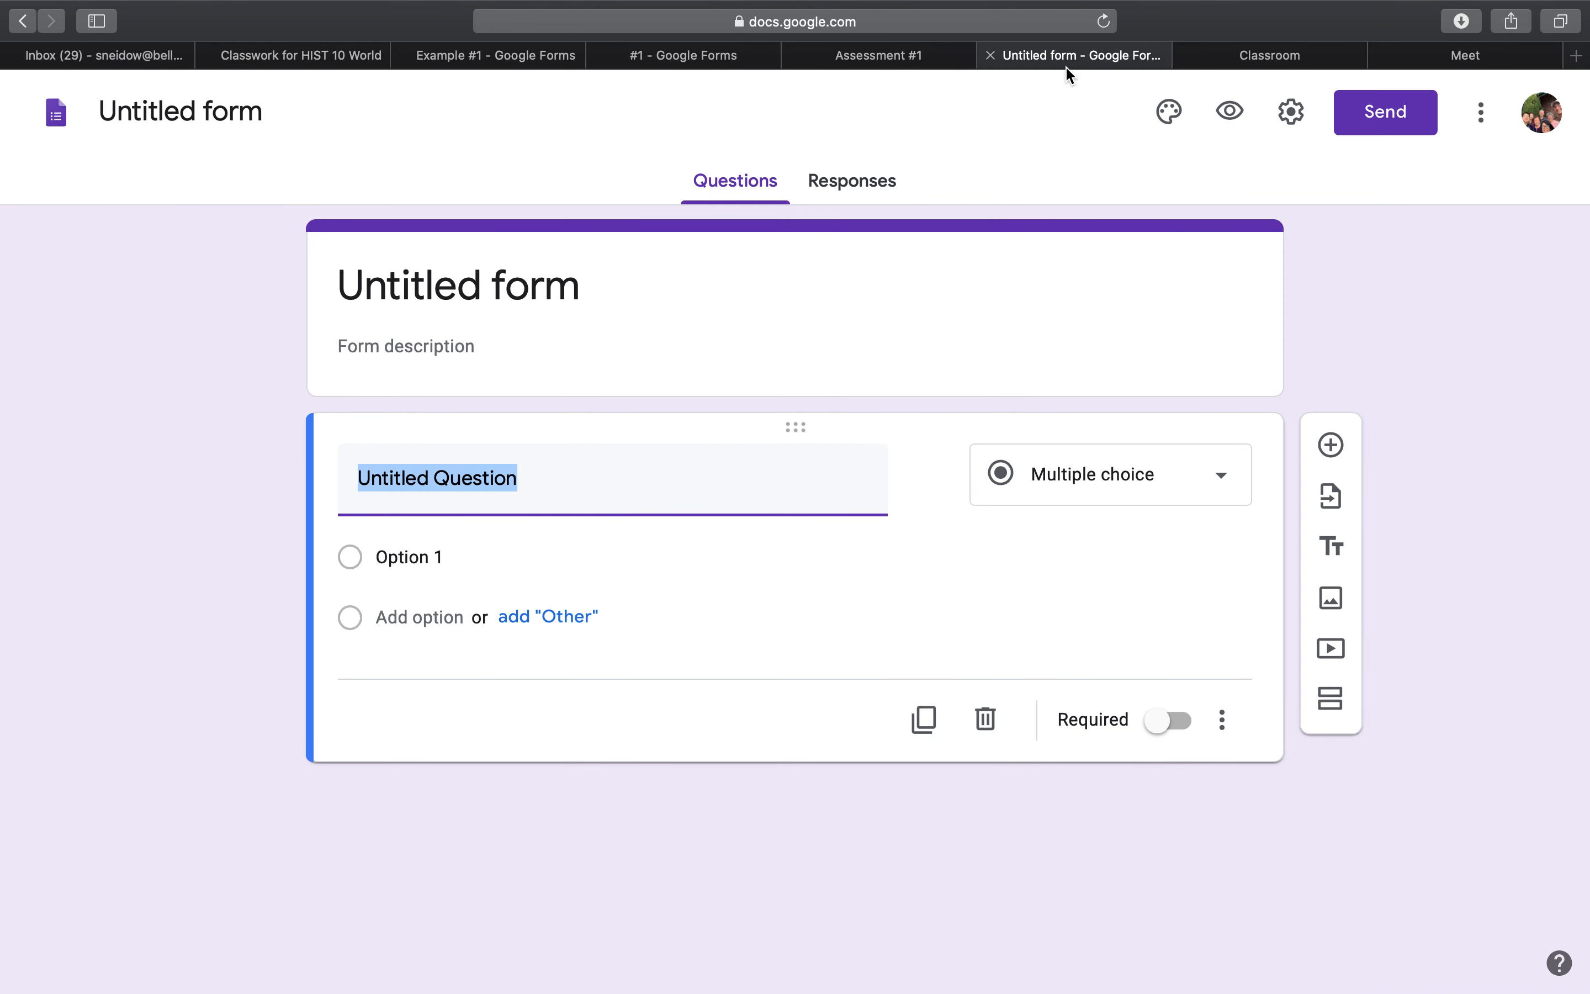
click(663, 59)
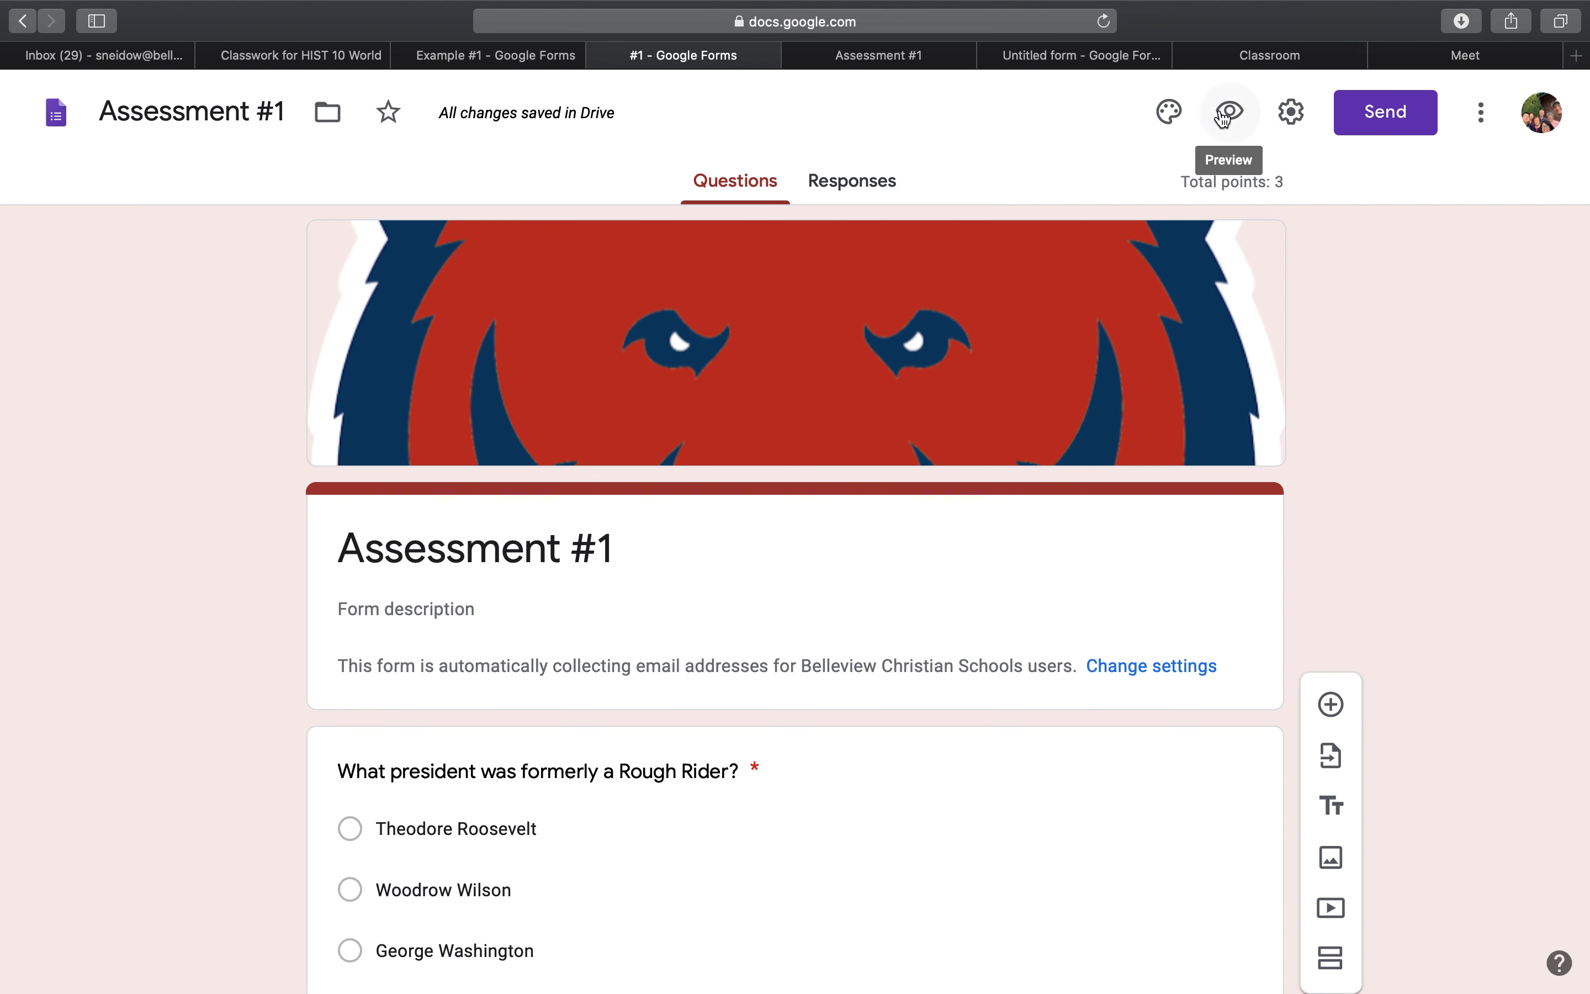
Replace the Assessment #1 form's header image with the Work and School picture of book pages folded into a heart.
click(1169, 115)
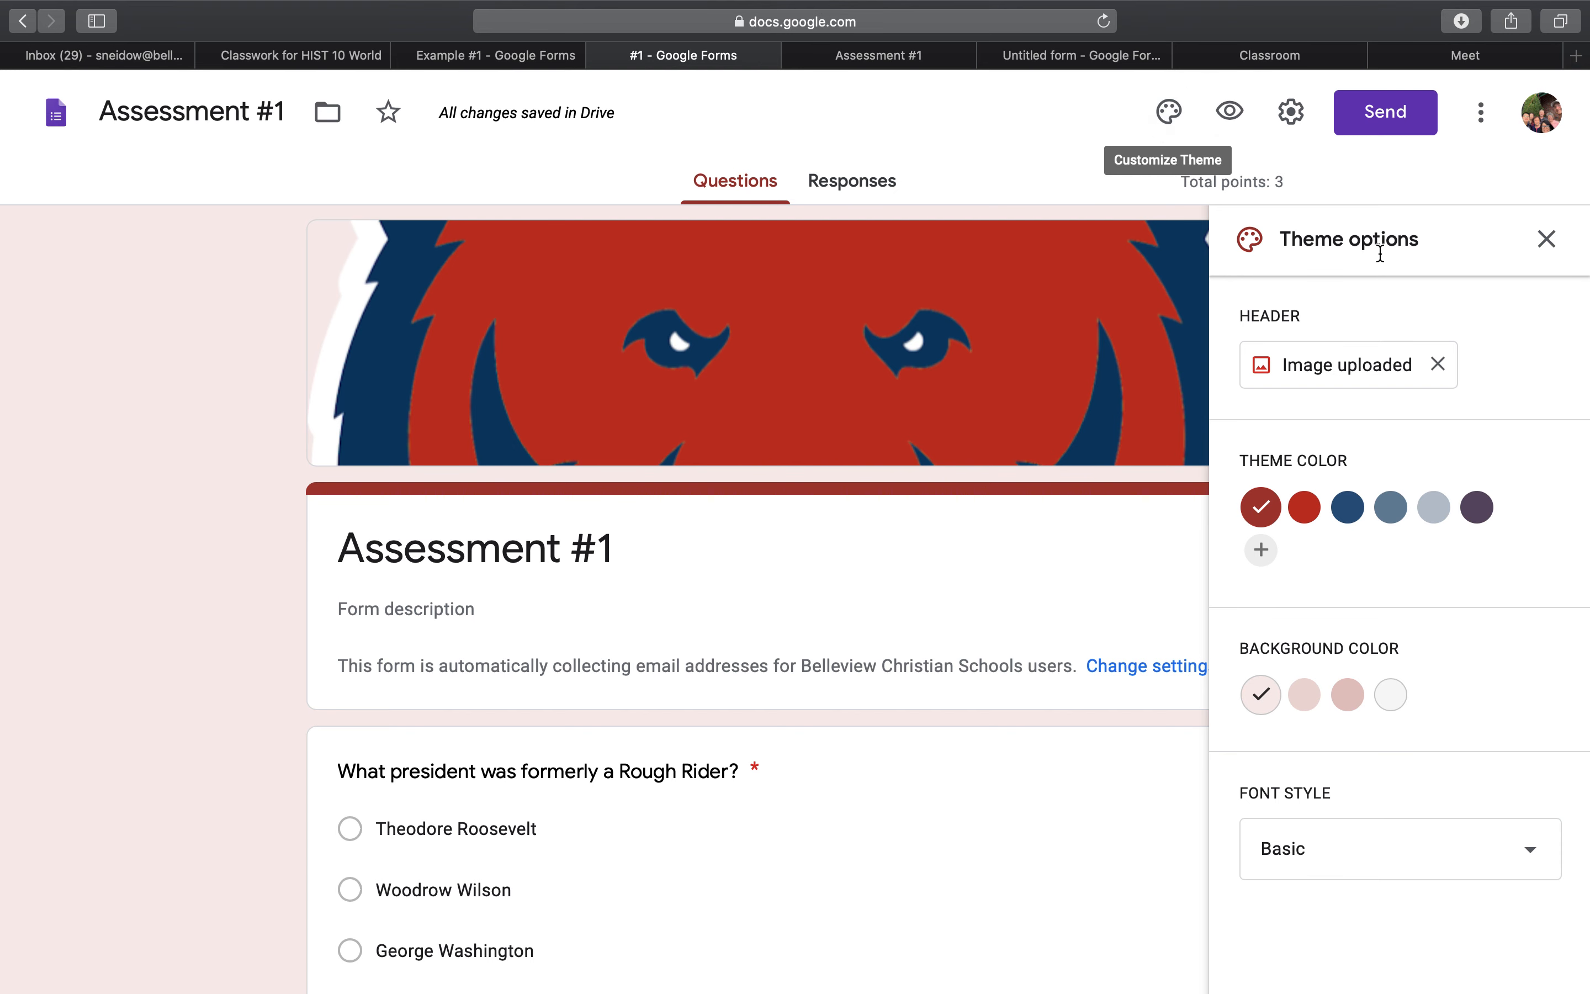
scroll(1444, 412, up, 1)
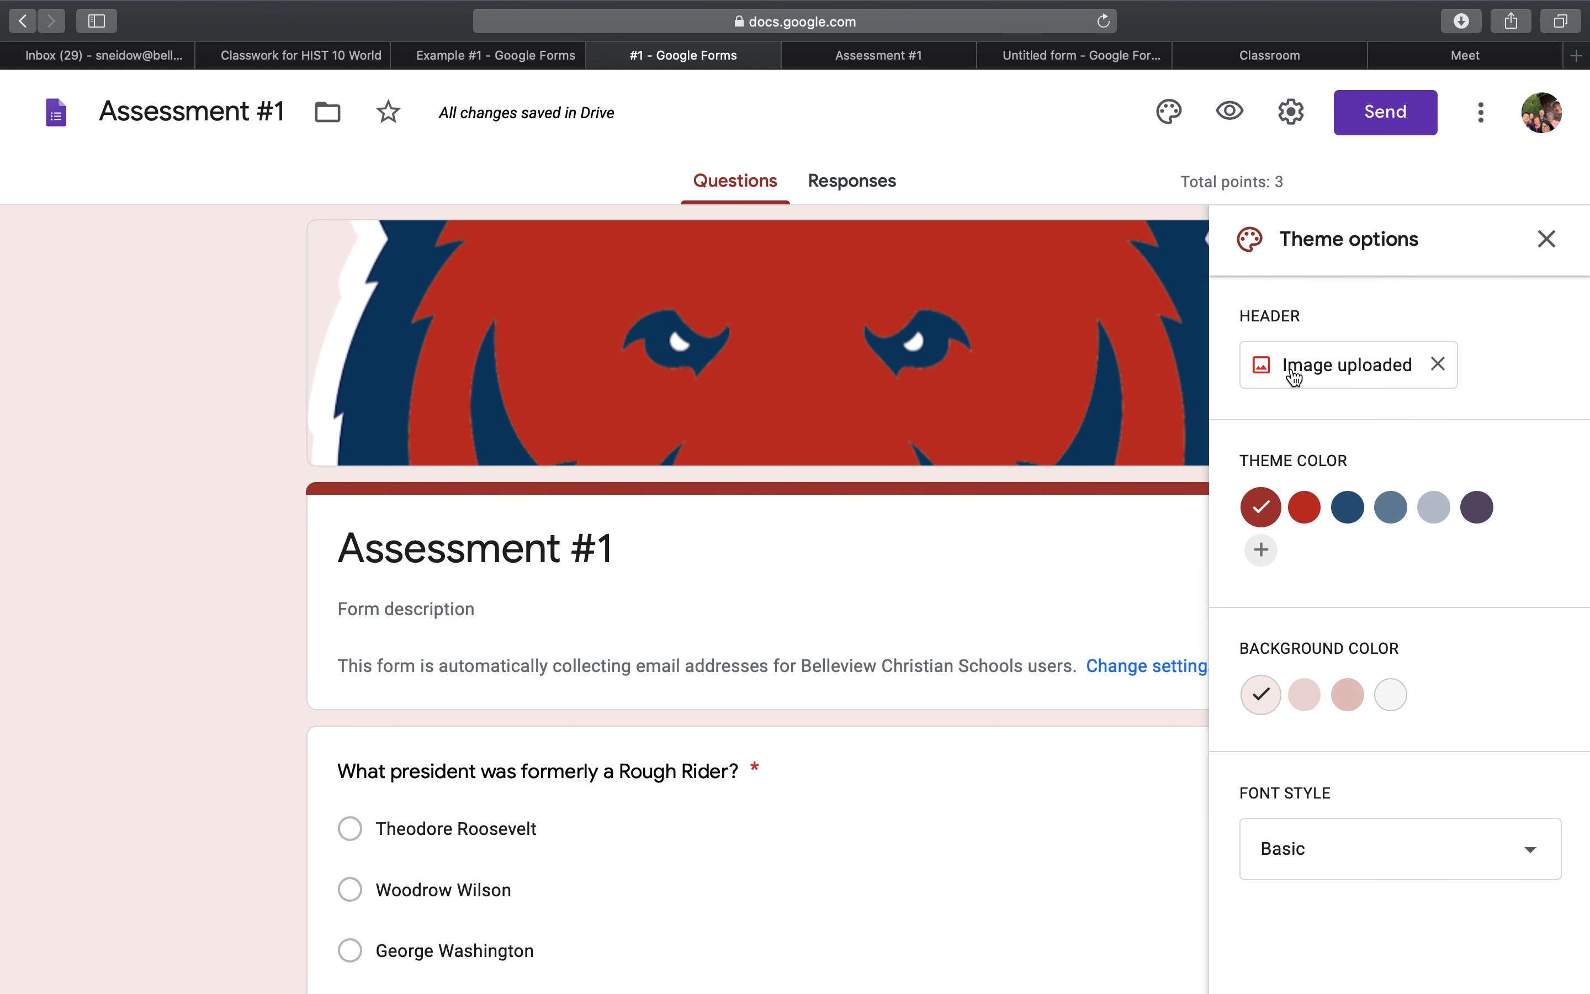
click(1437, 363)
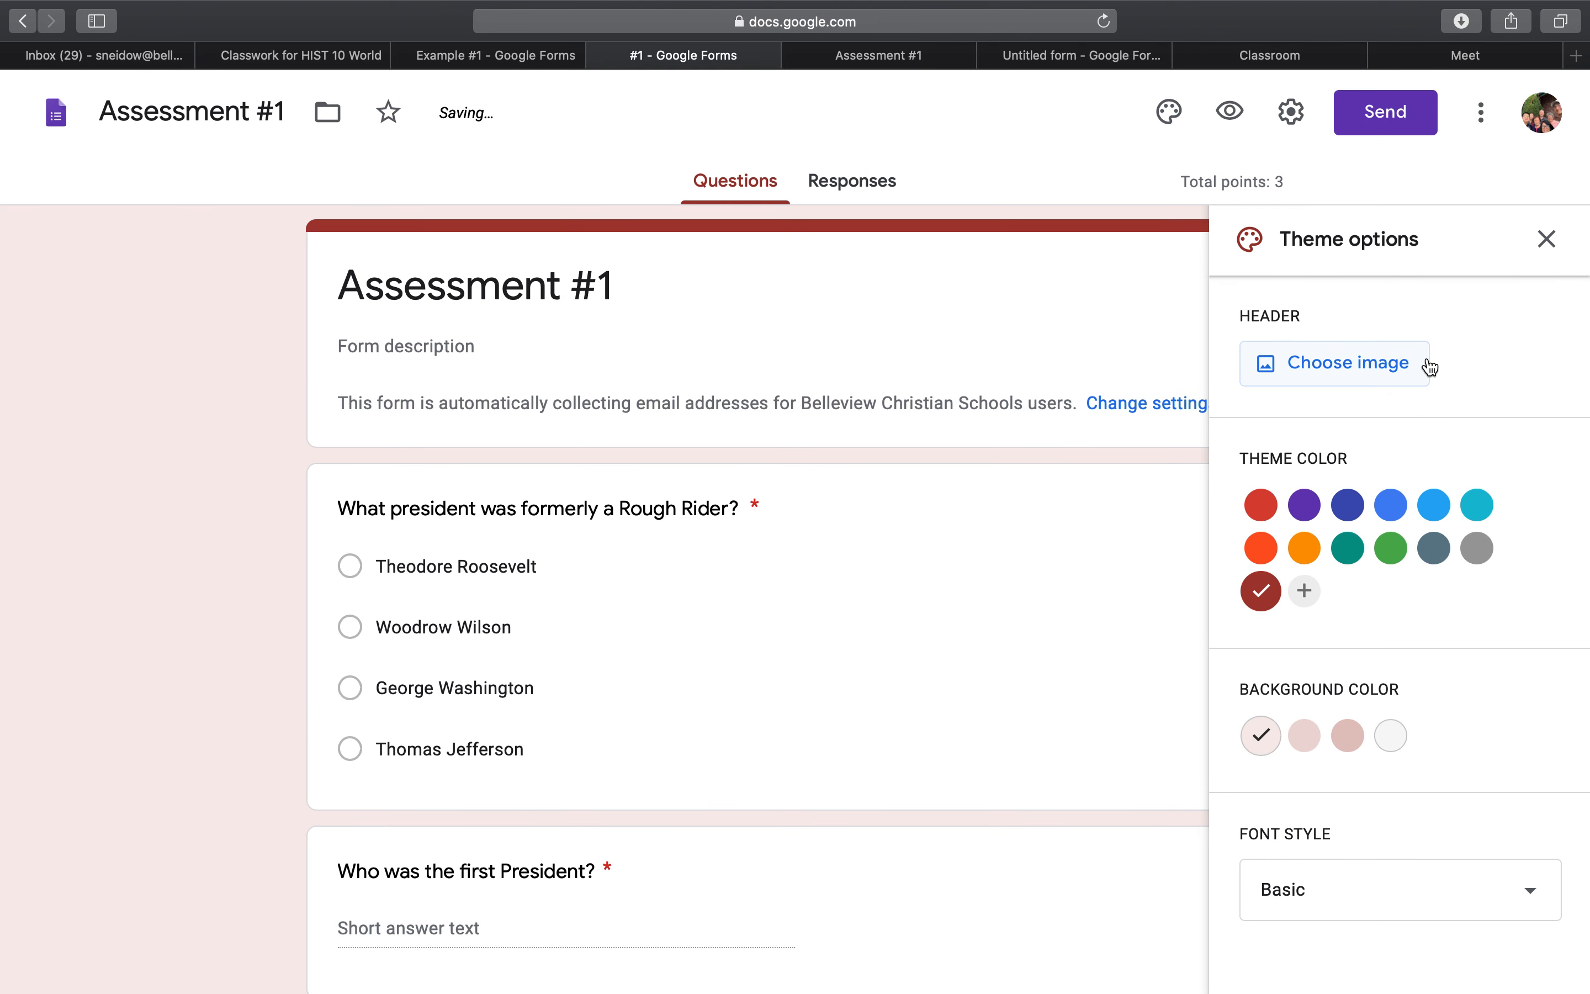
click(1330, 378)
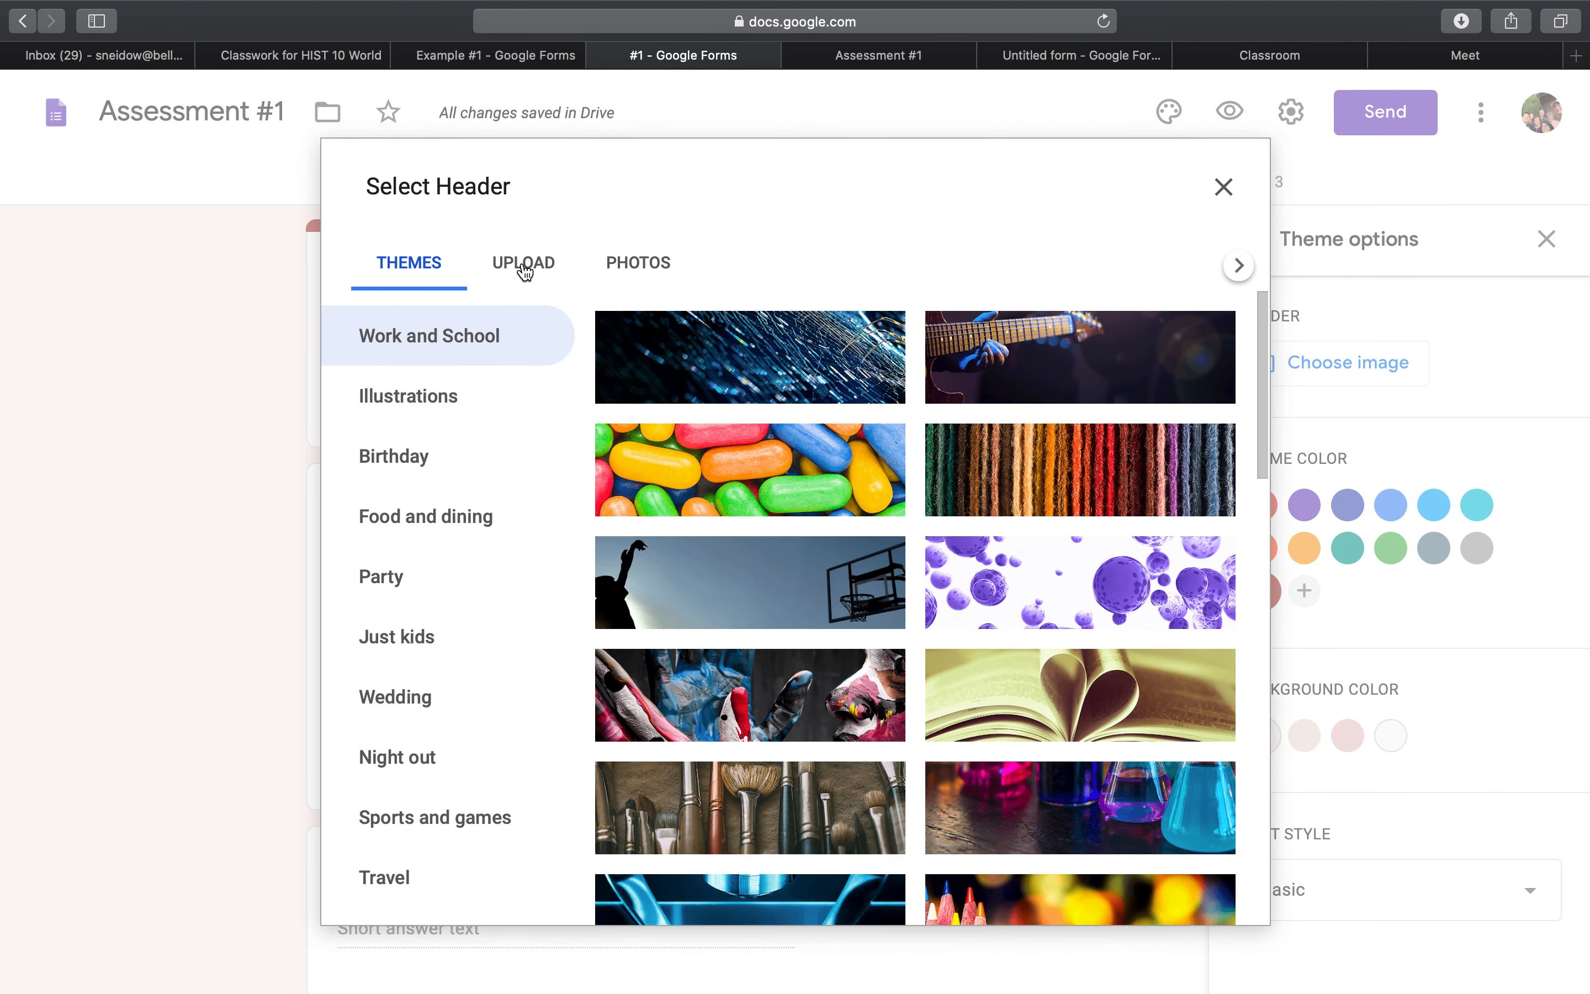
click(524, 269)
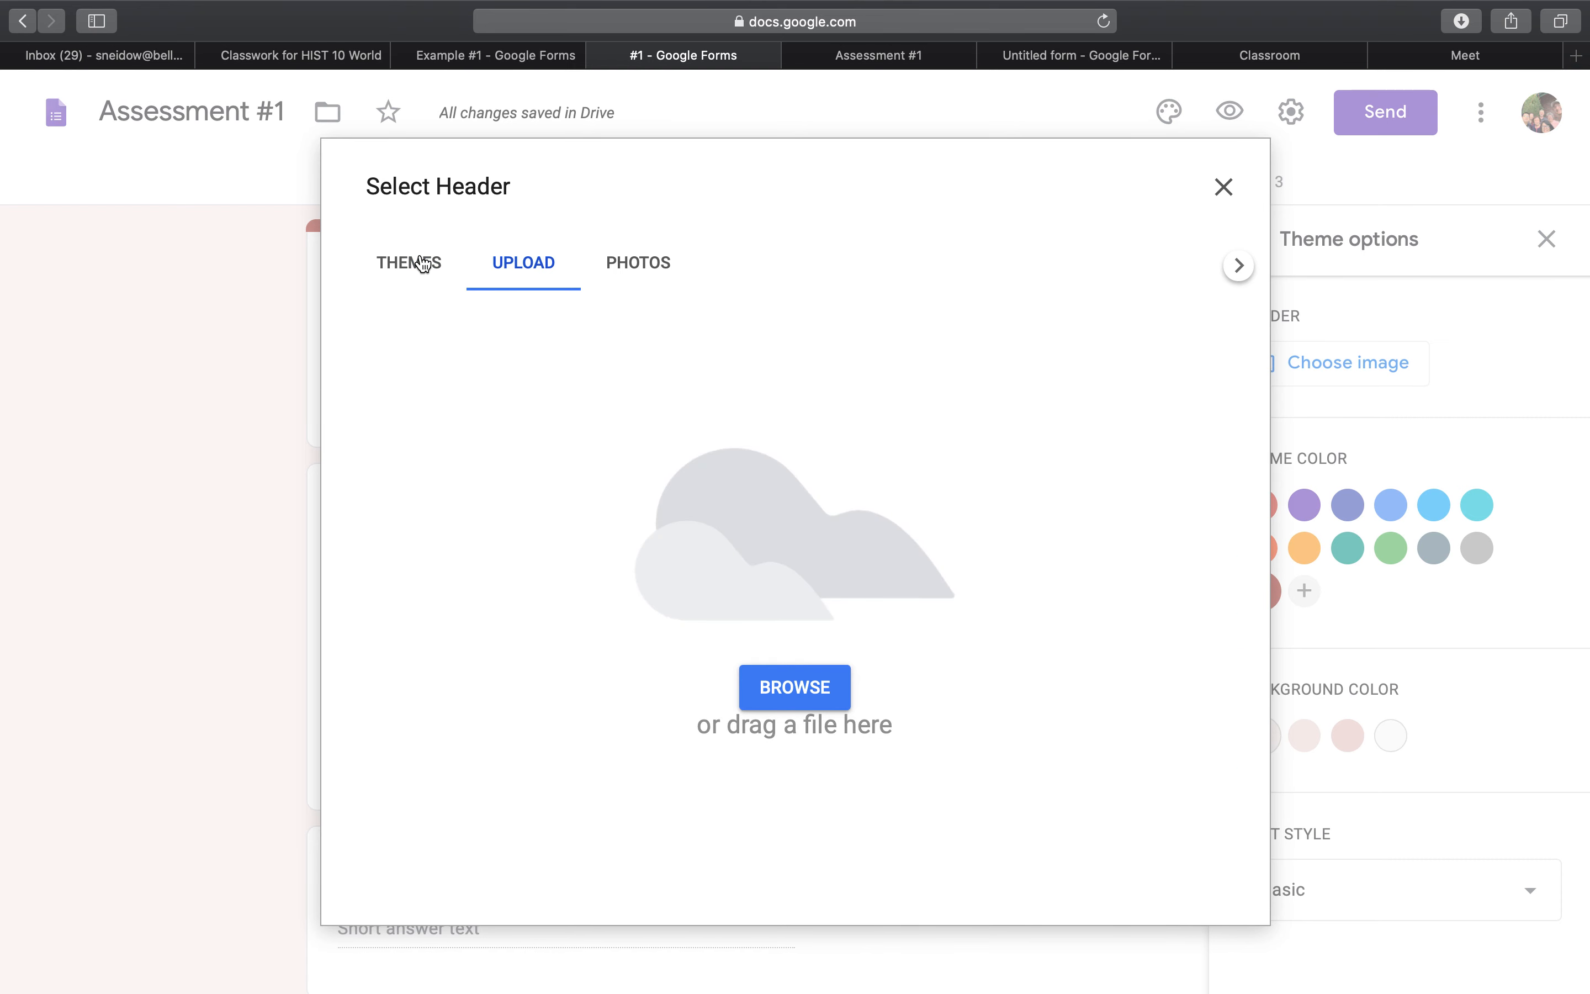
click(420, 267)
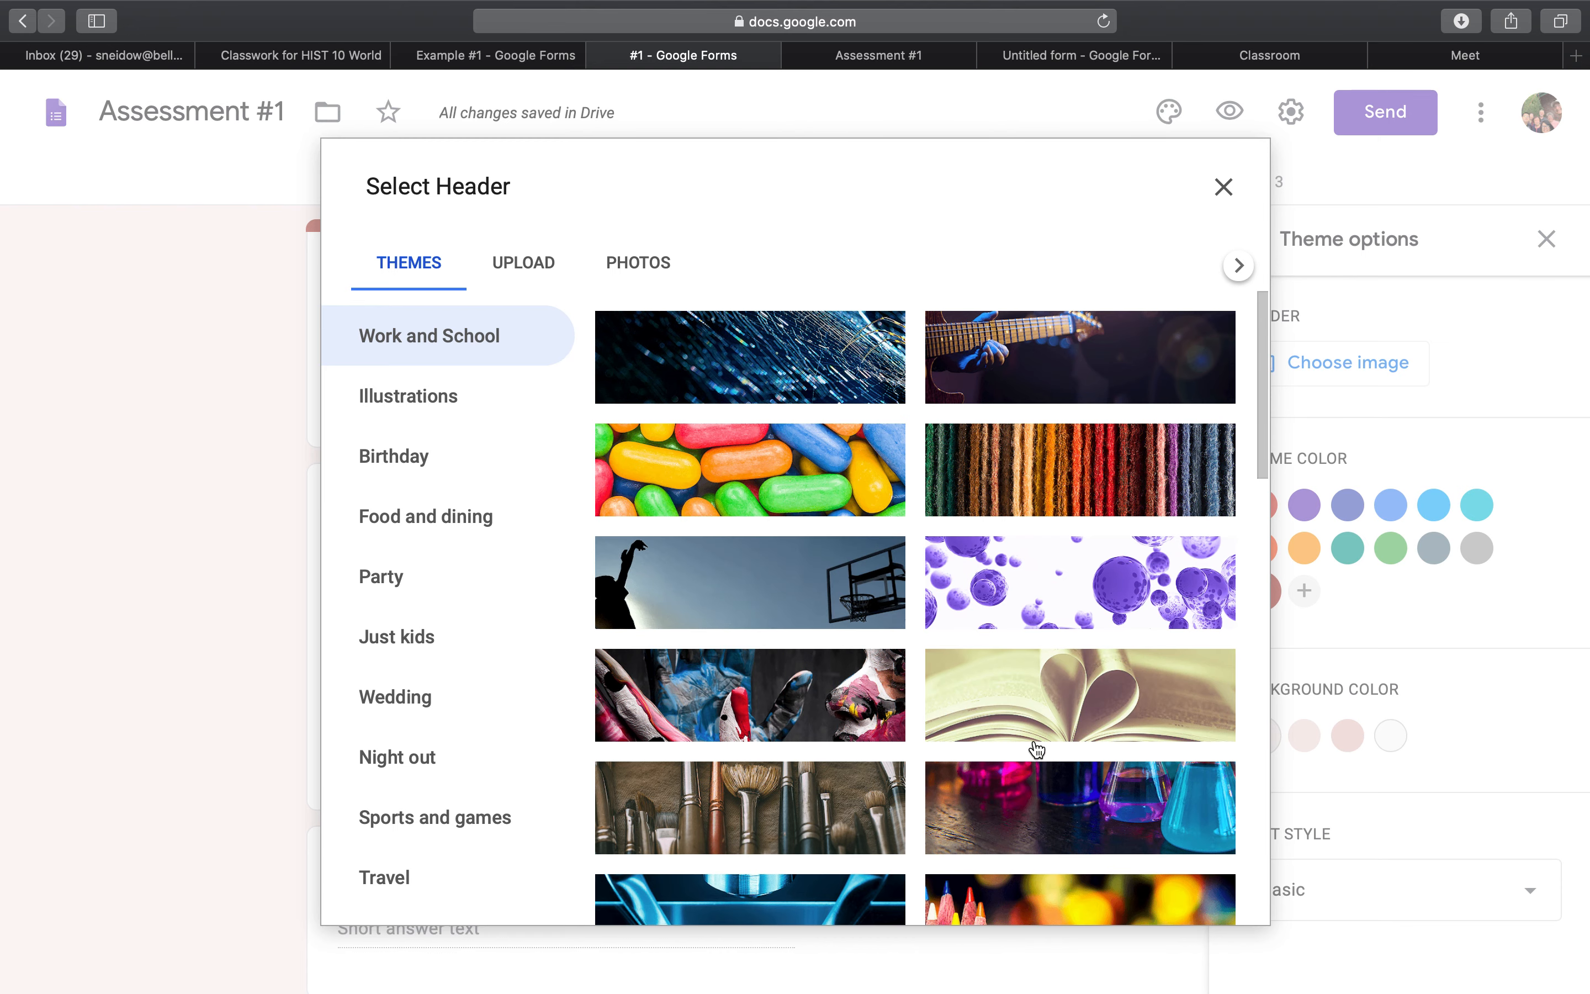
click(1080, 725)
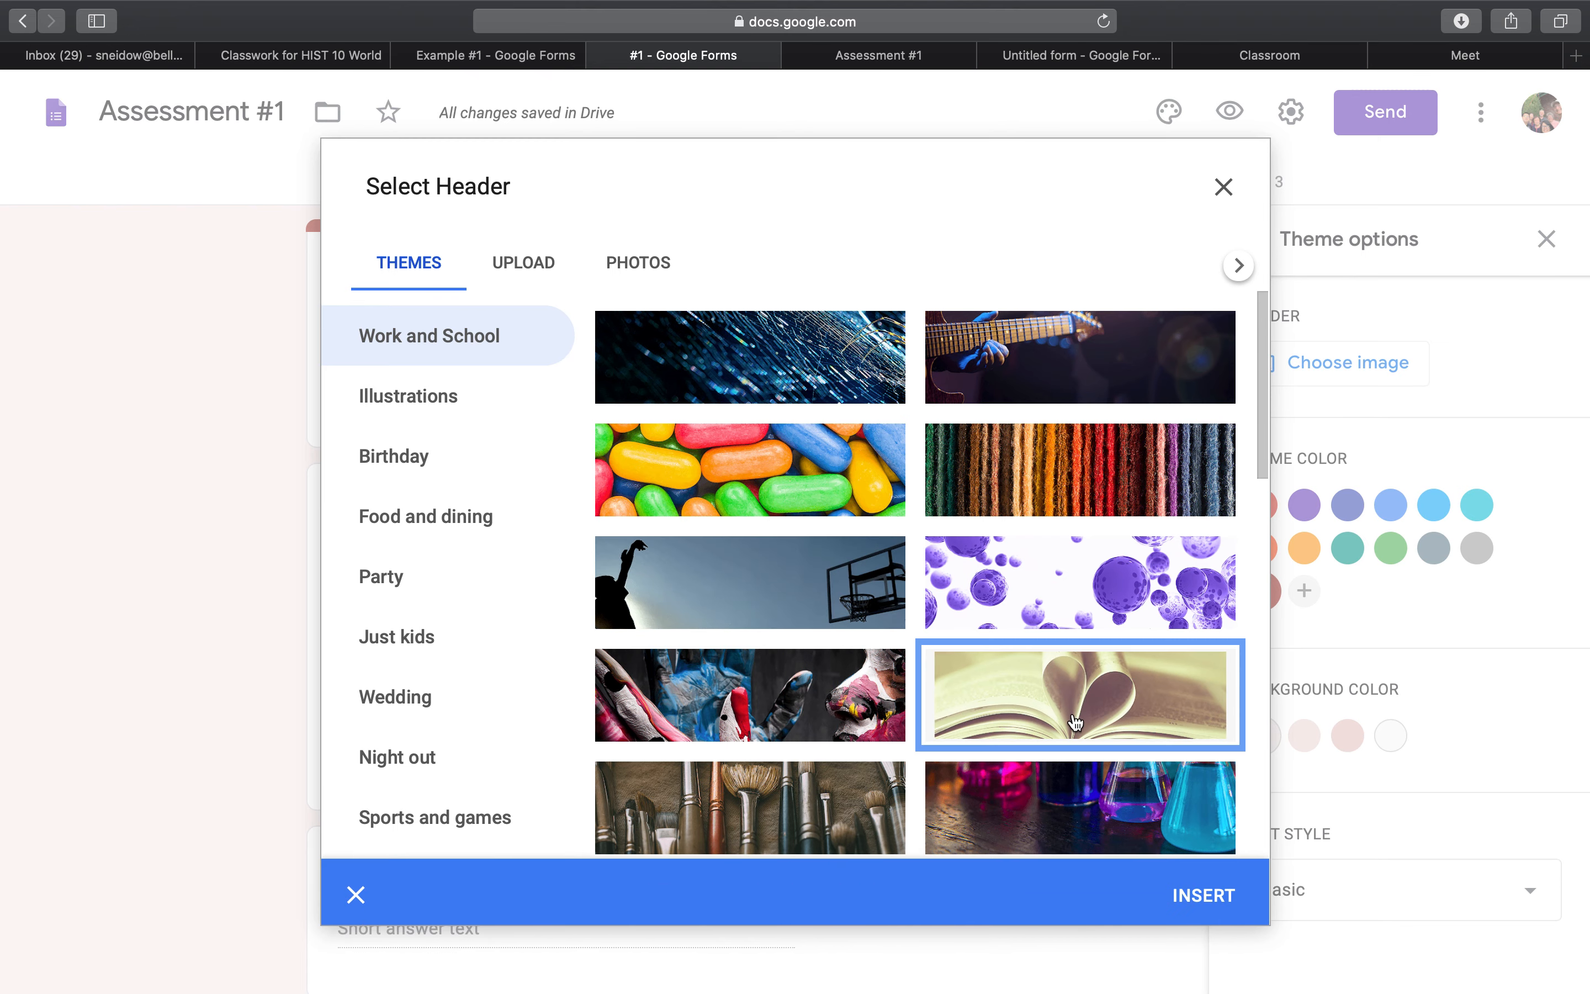
click(1207, 905)
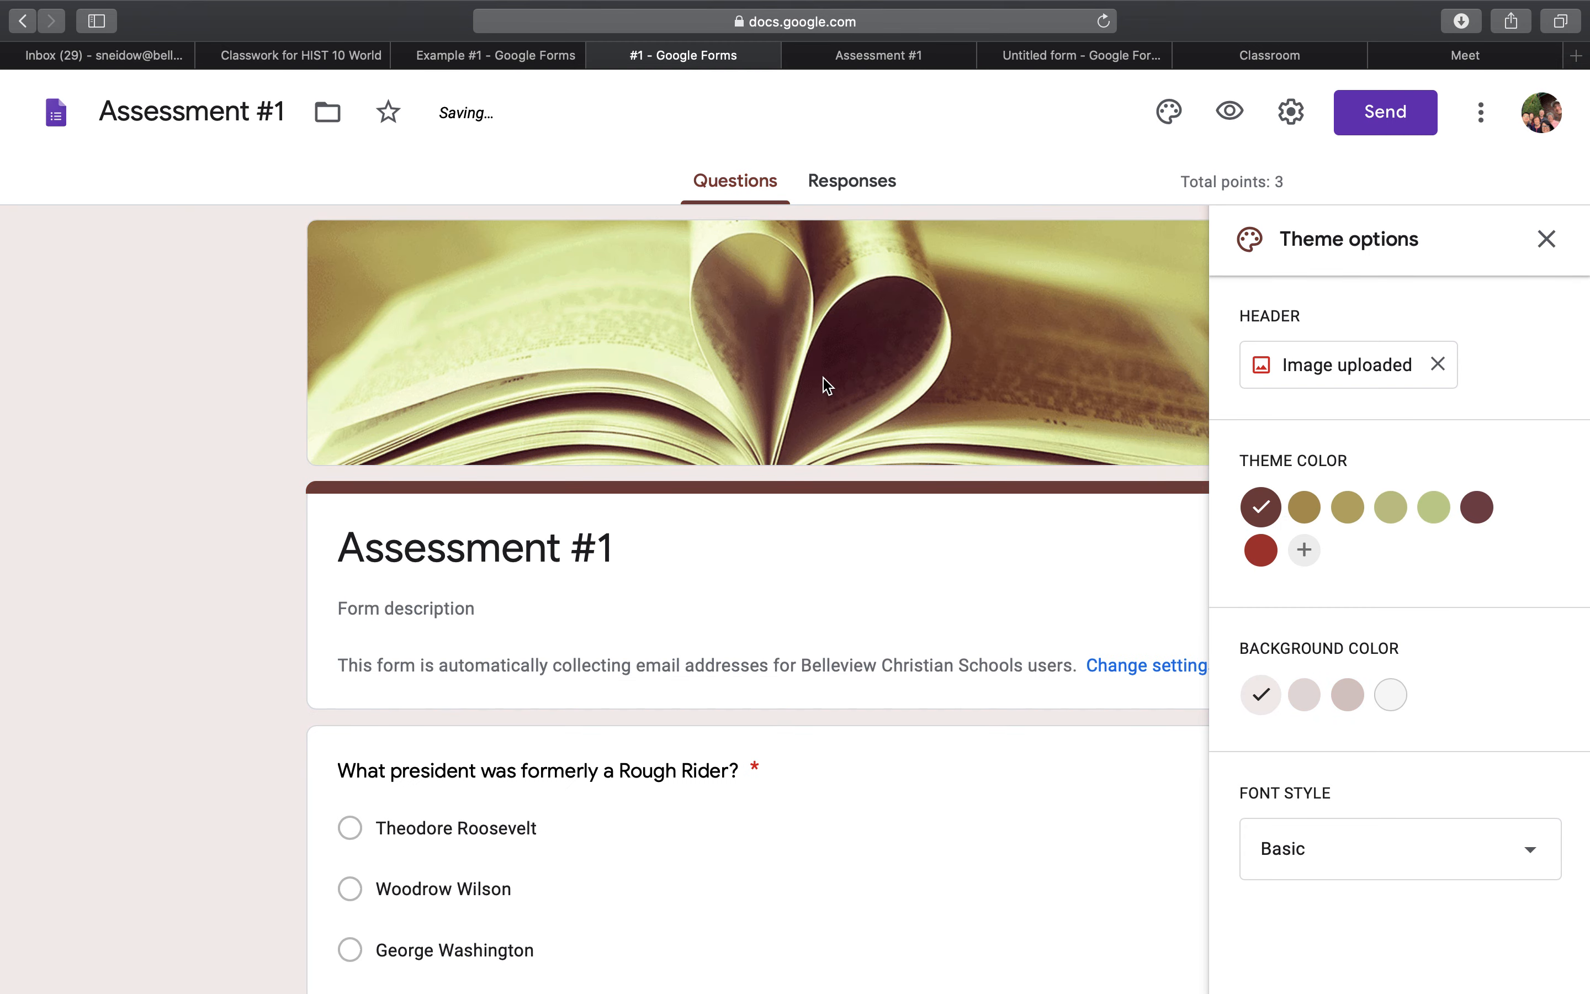
Set the form's theme color to dark red and close the theme options.
click(1303, 511)
click(1261, 549)
scroll(979, 549, down, 1)
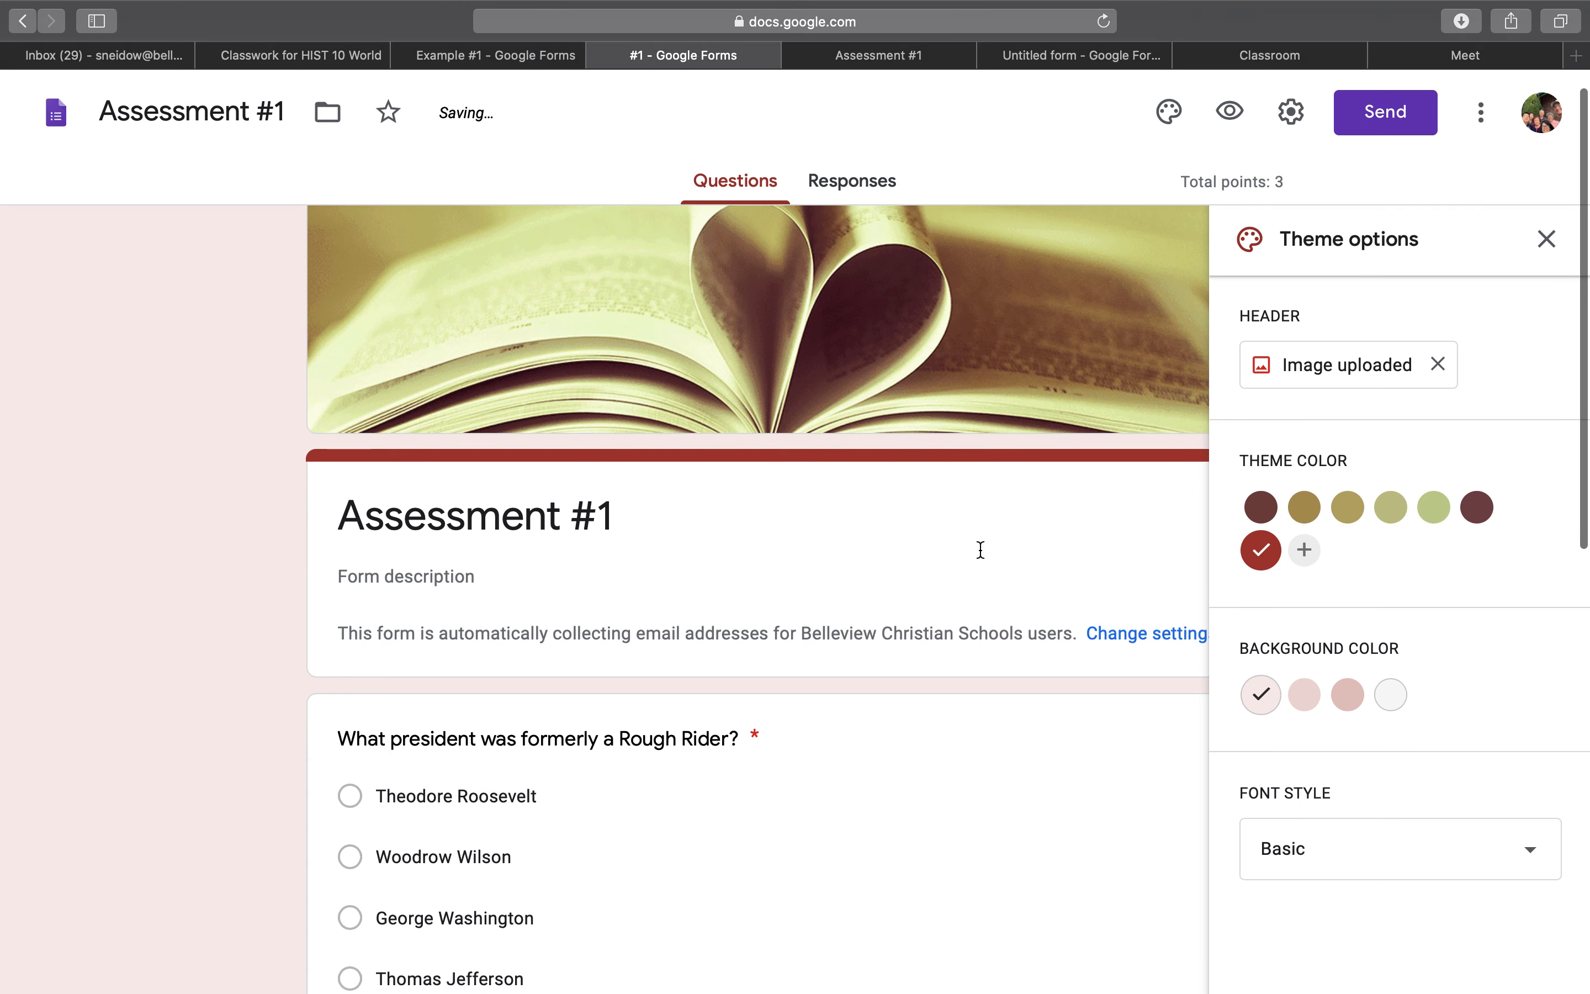
click(1545, 239)
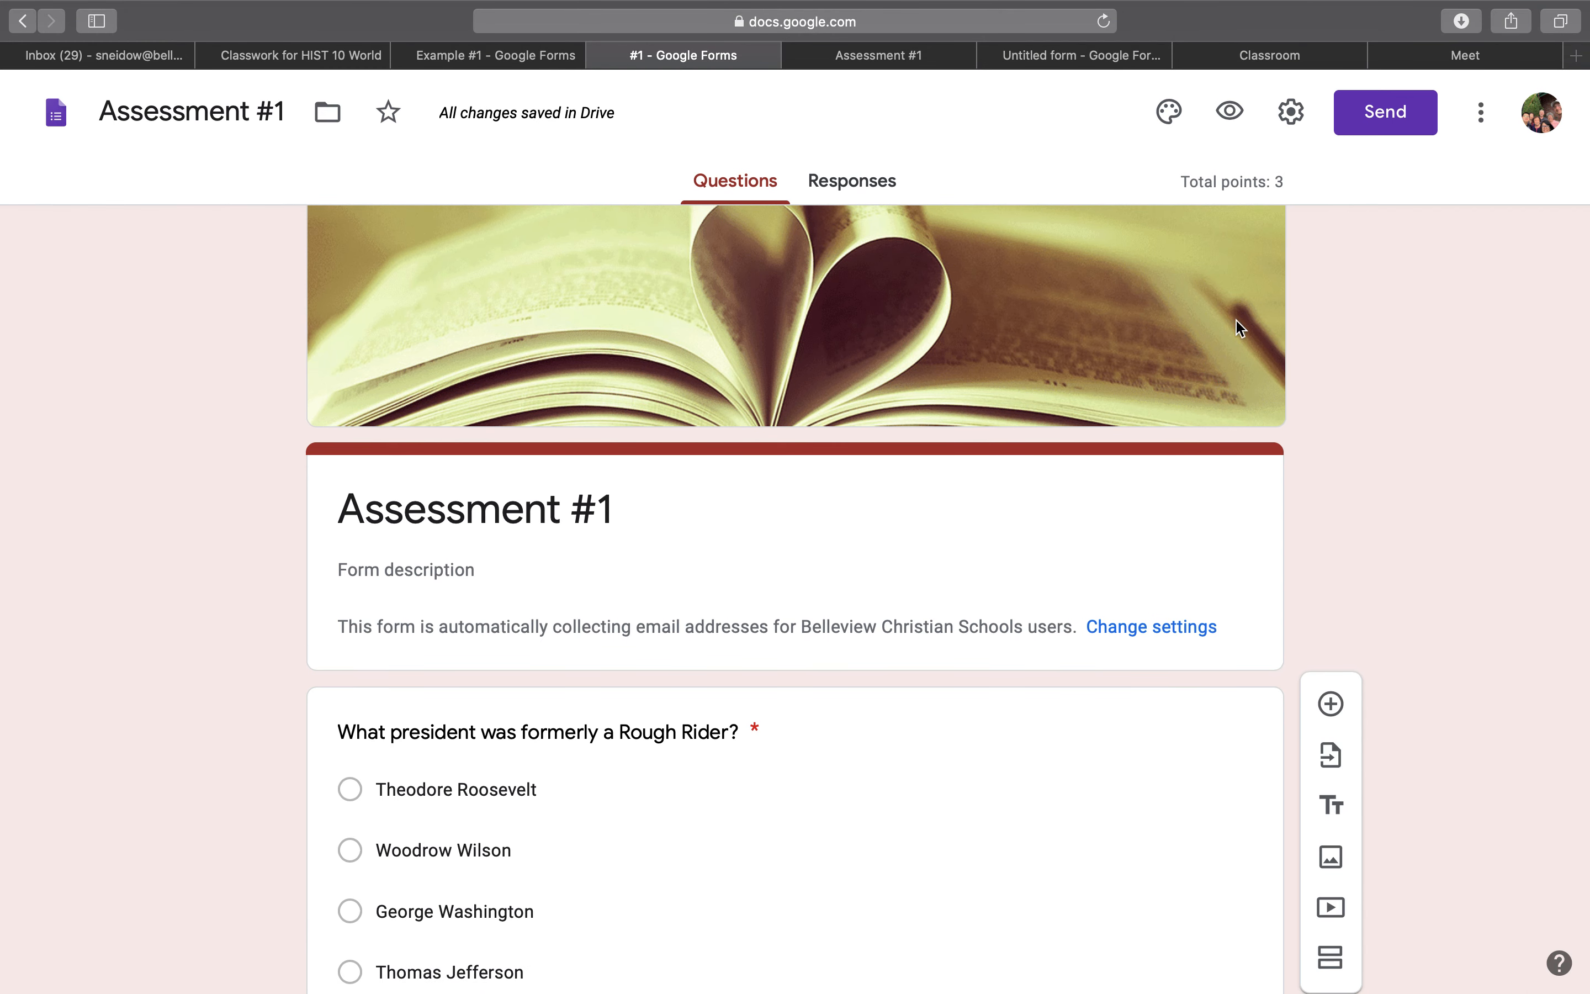
scroll(1228, 368, up, 1)
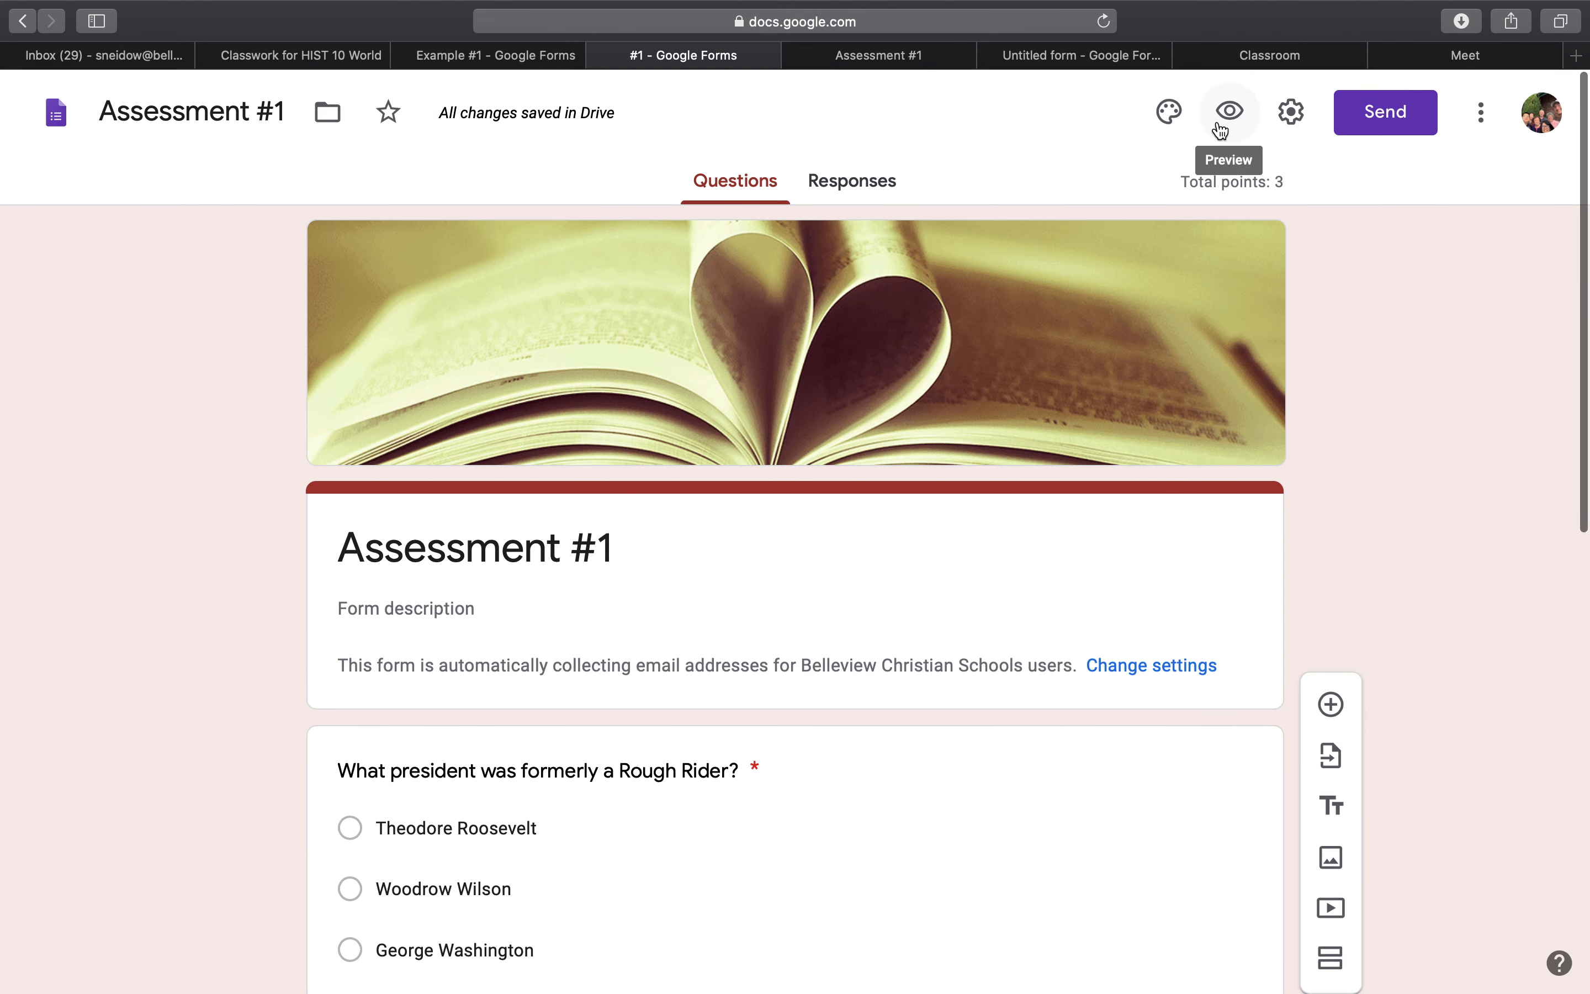
Preview Assessment #1 as respondents see it, look through its questions, and return to the form editor.
click(1234, 121)
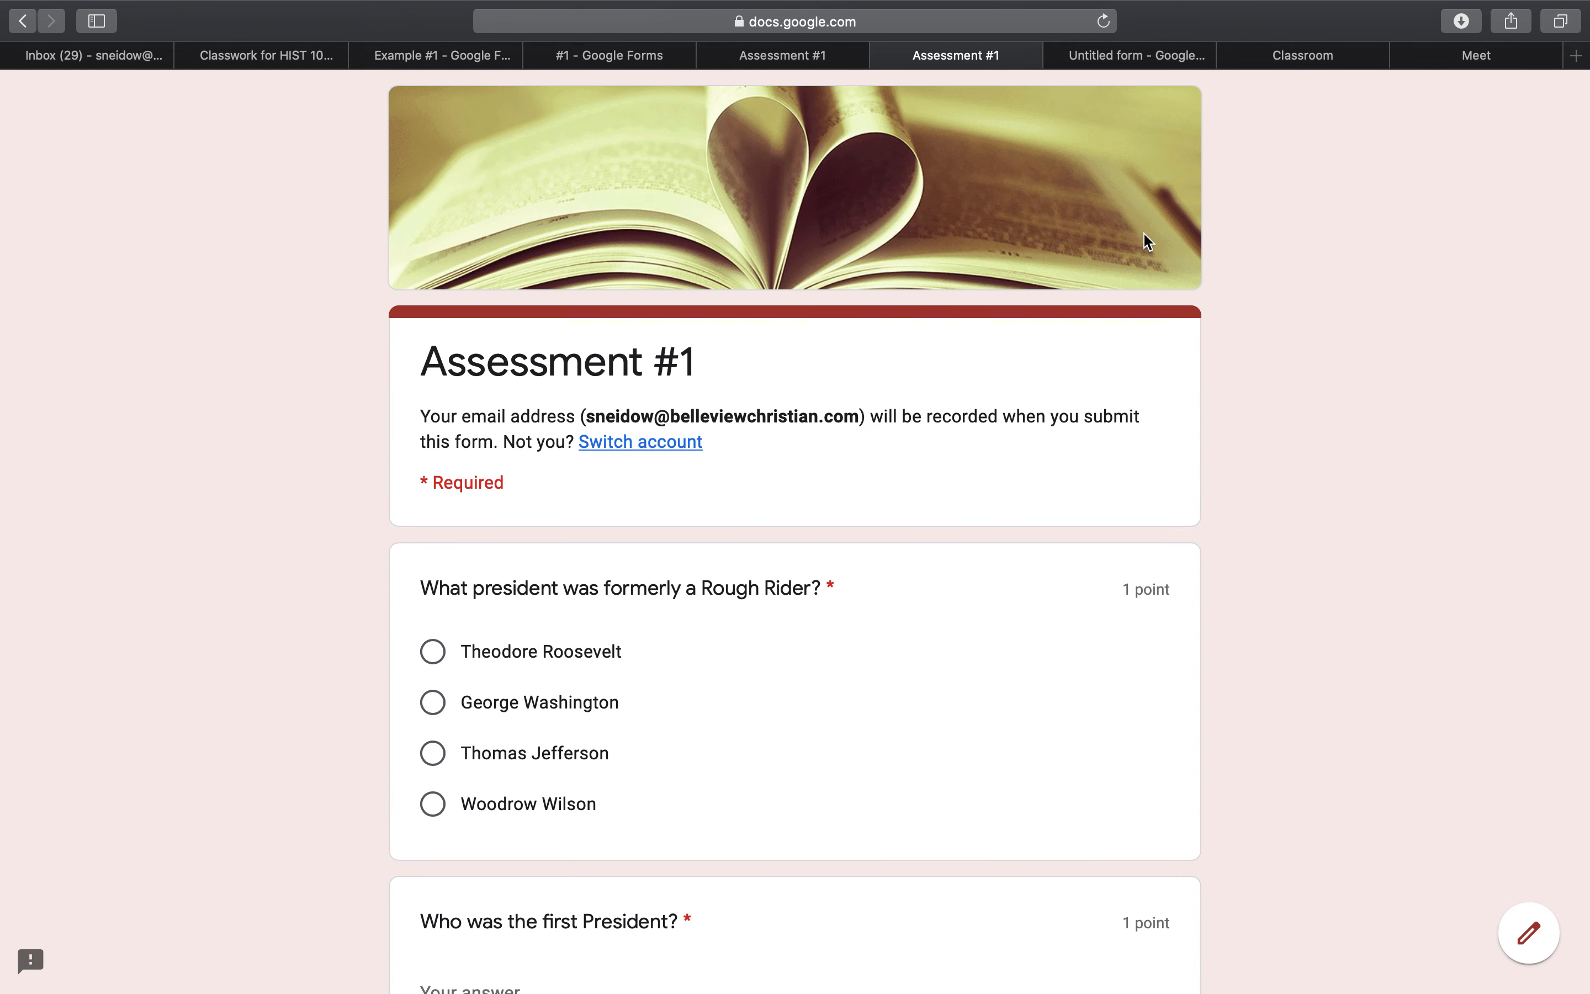
scroll(1123, 377, down, 5)
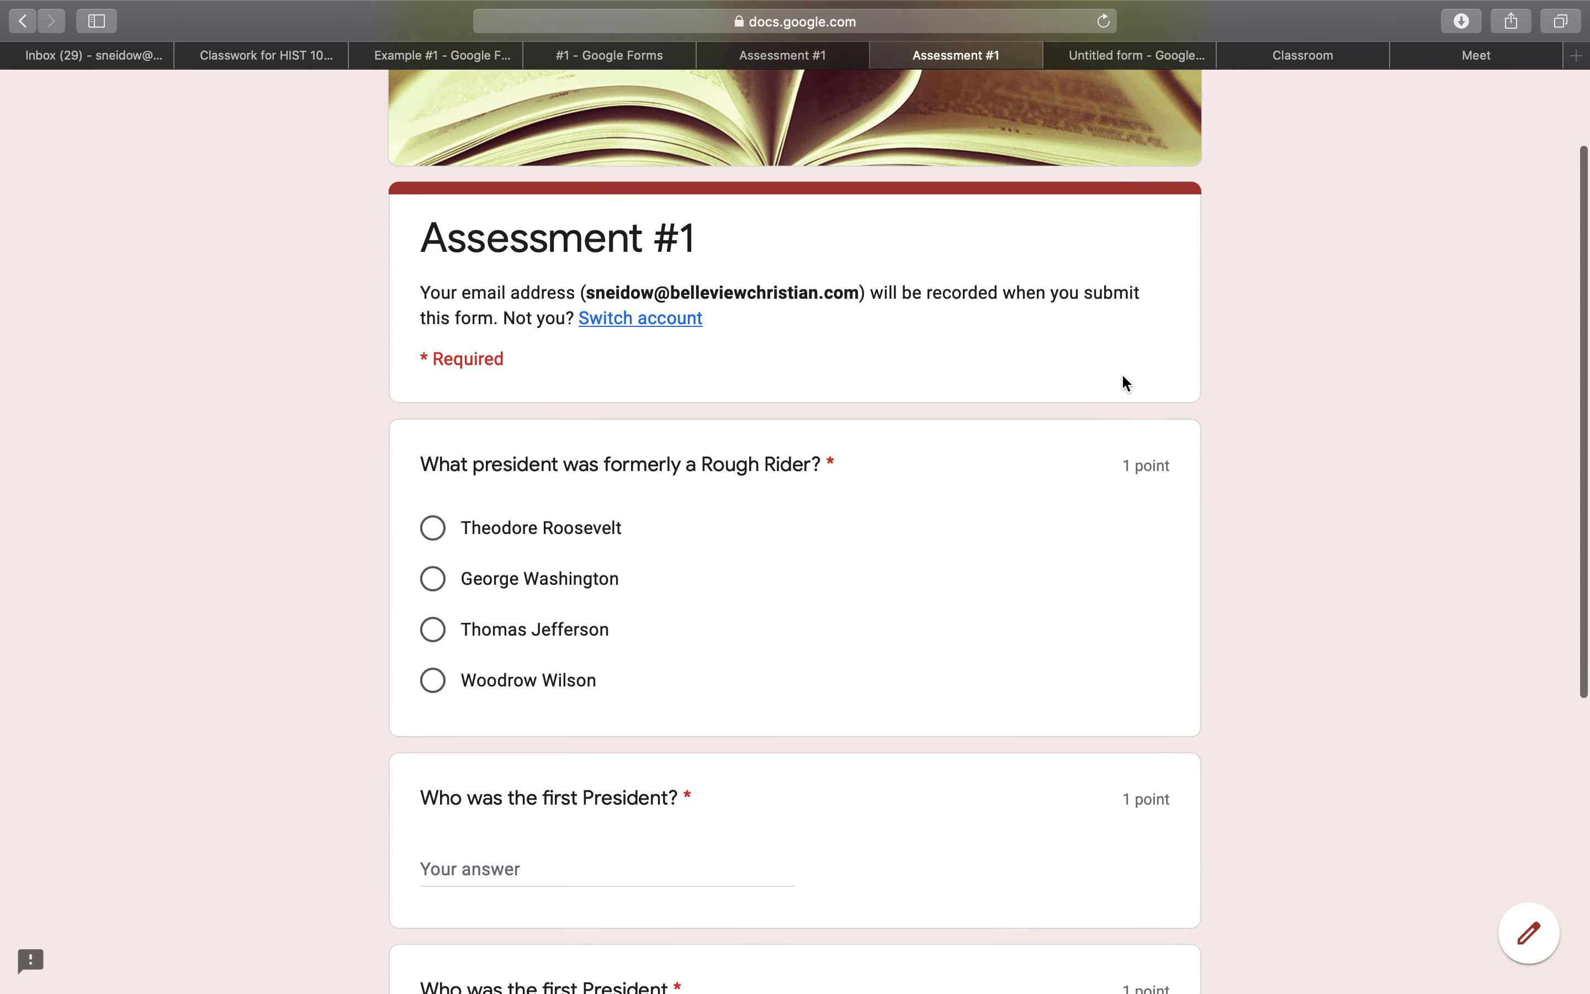
scroll(1121, 372, down, 1)
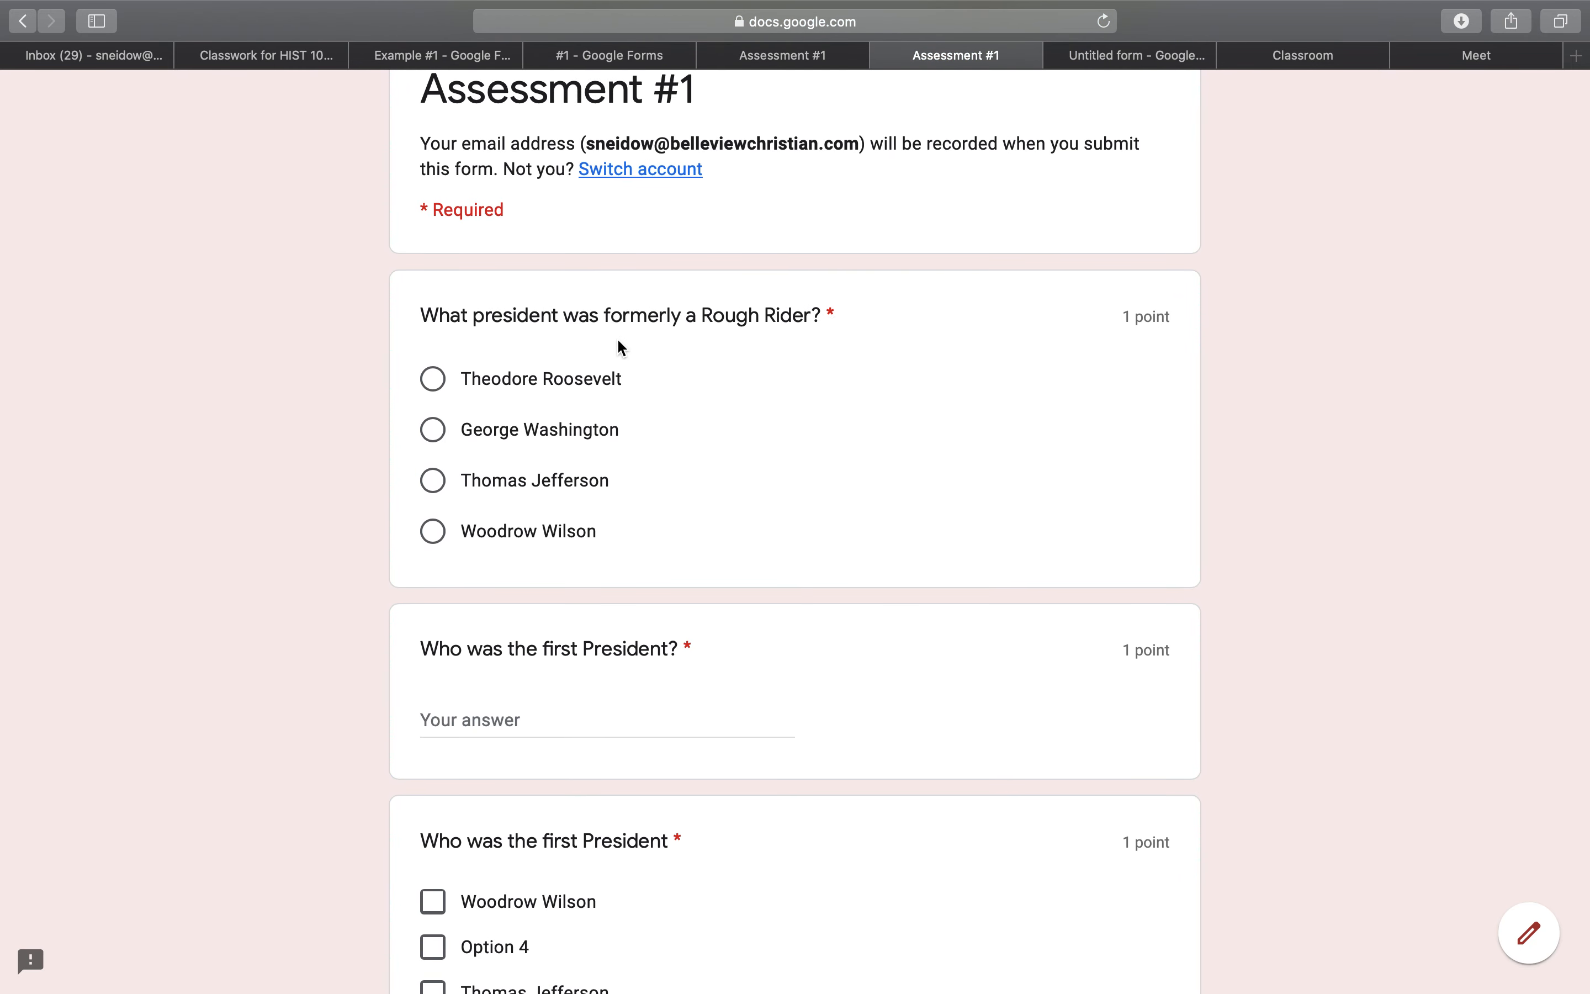
scroll(619, 341, down, 5)
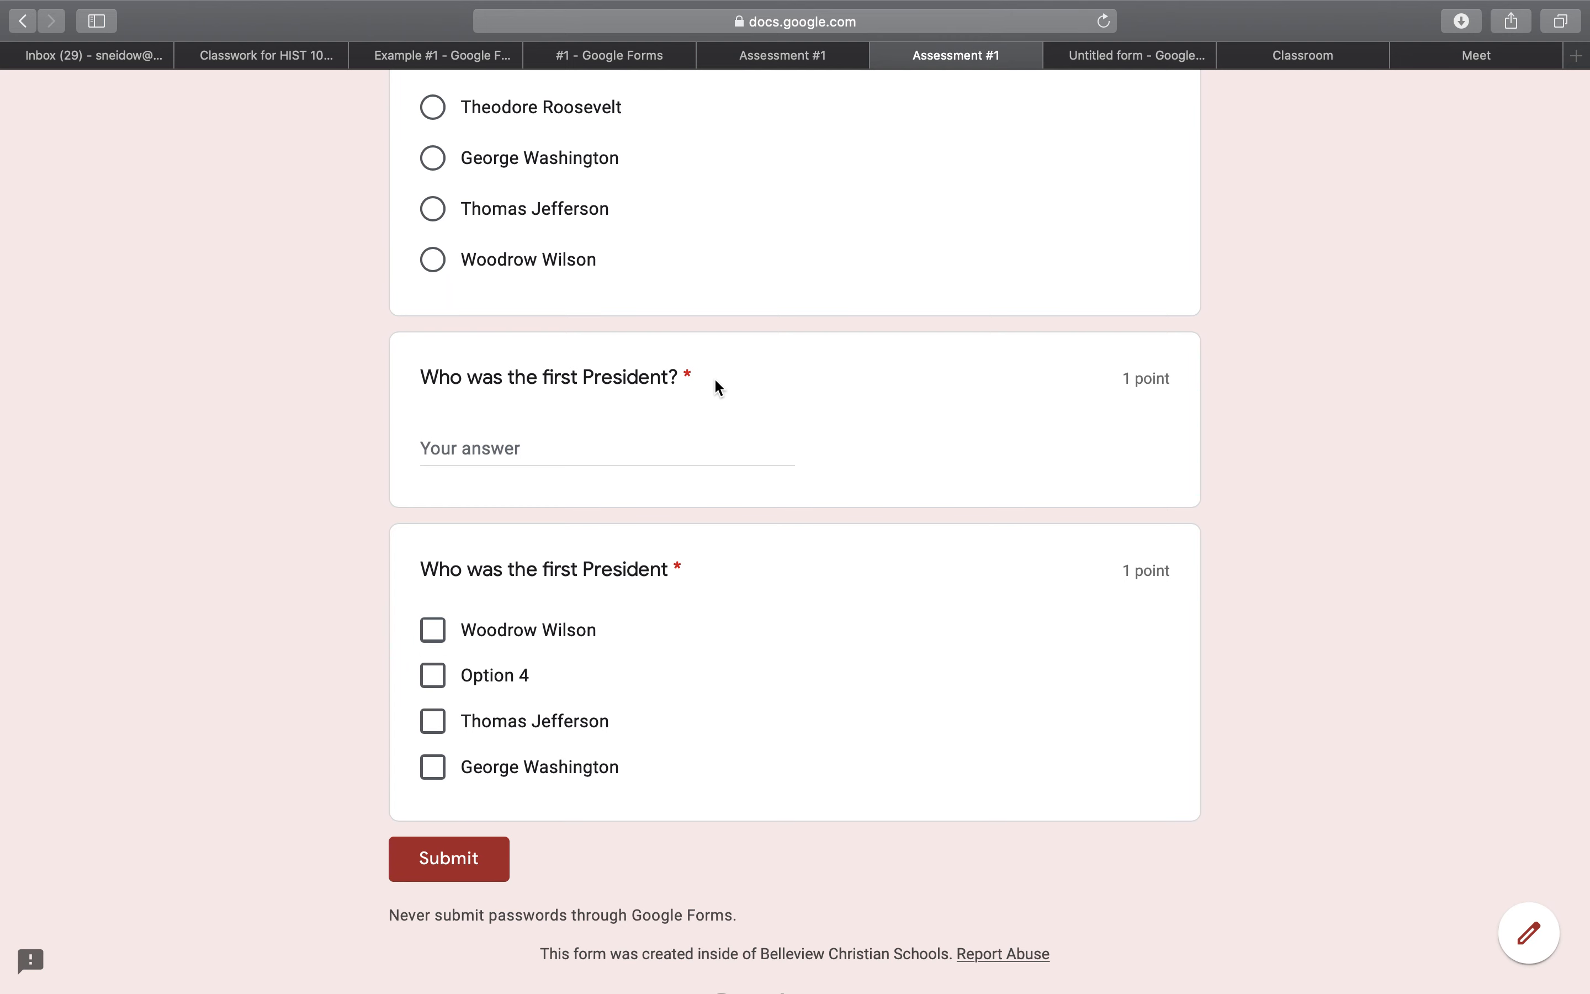
click(884, 56)
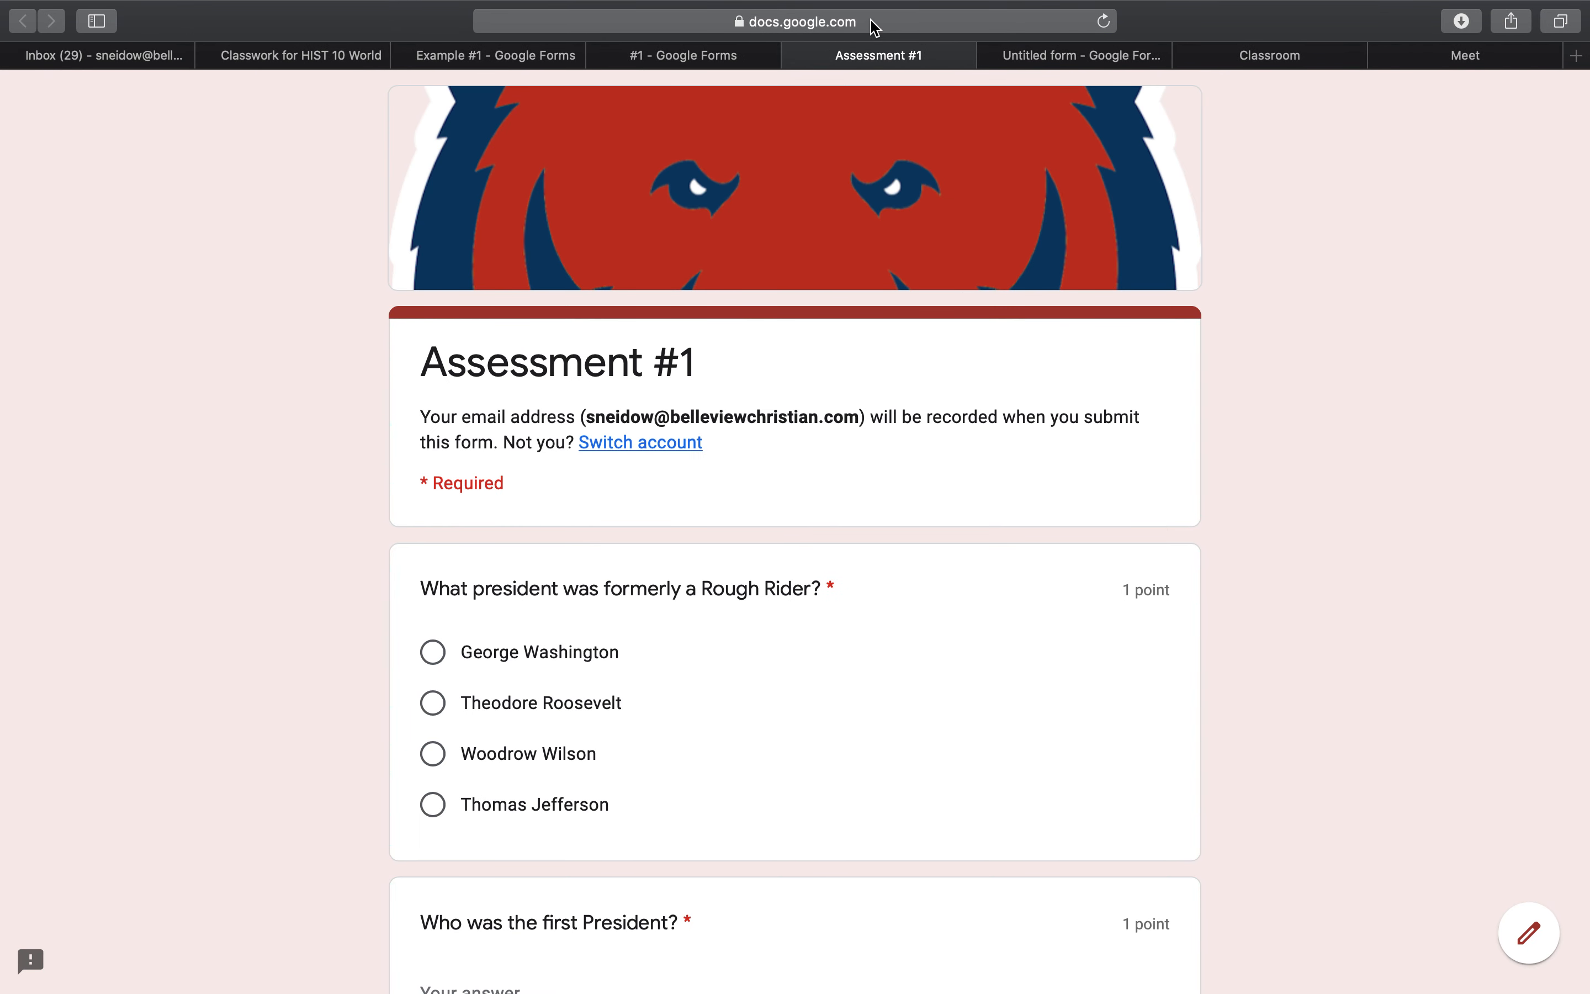
click(798, 56)
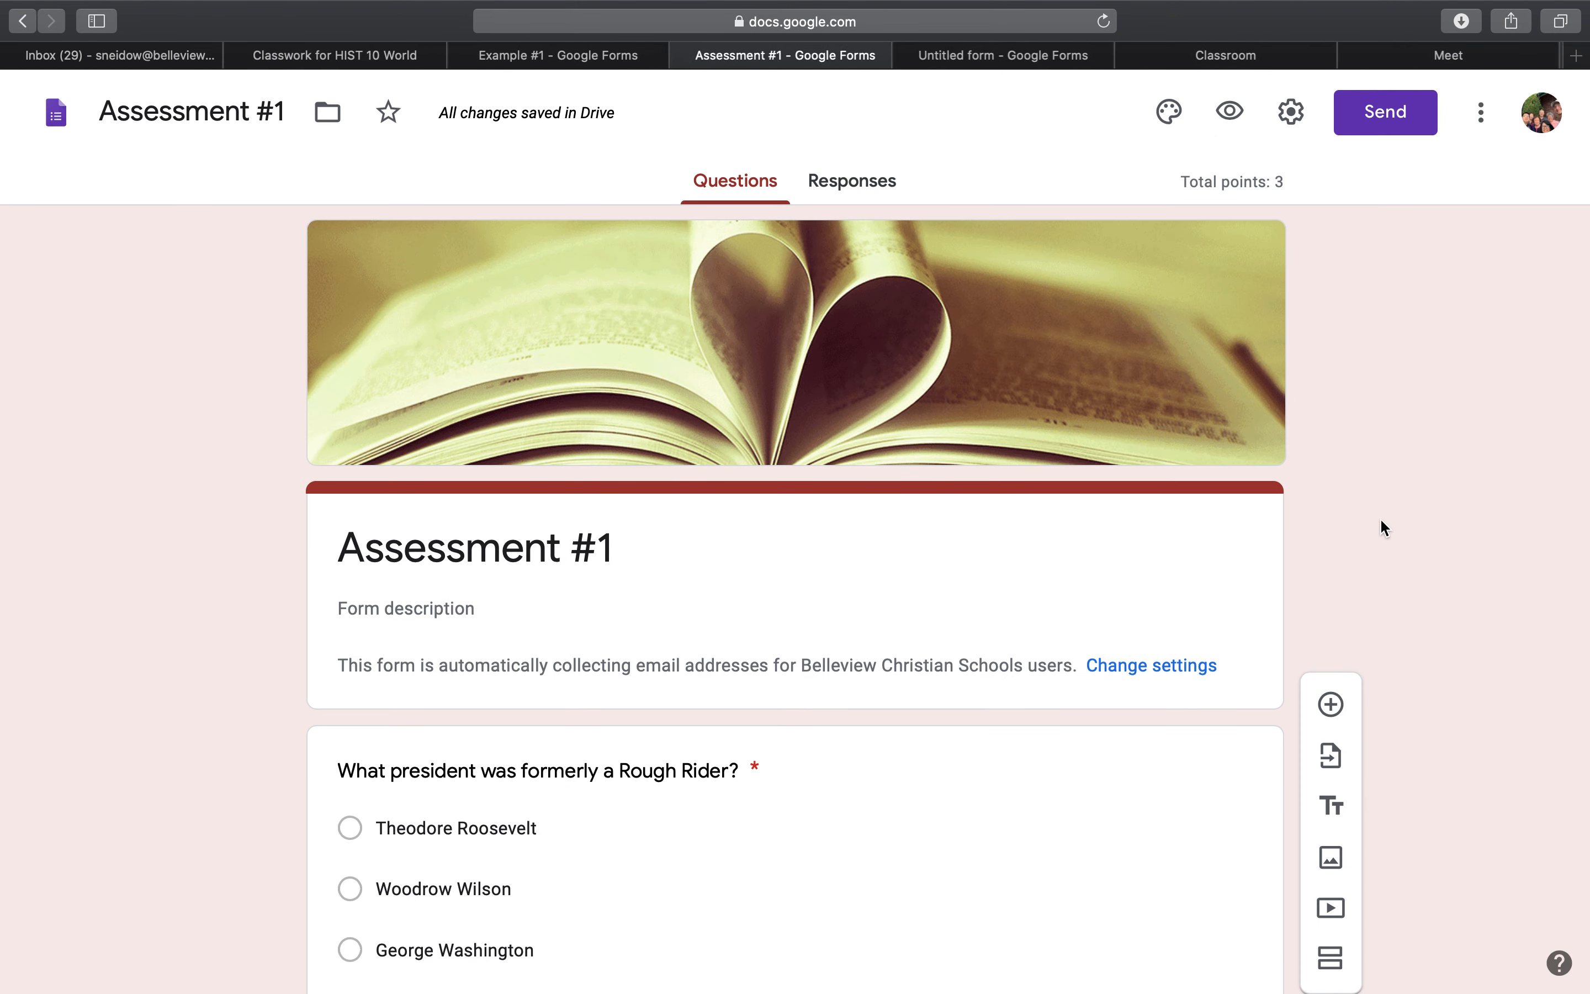
Review the form's general and quiz settings, toggling Limit to 1 response and Make this a quiz off and back on, and save the settings.
click(1292, 113)
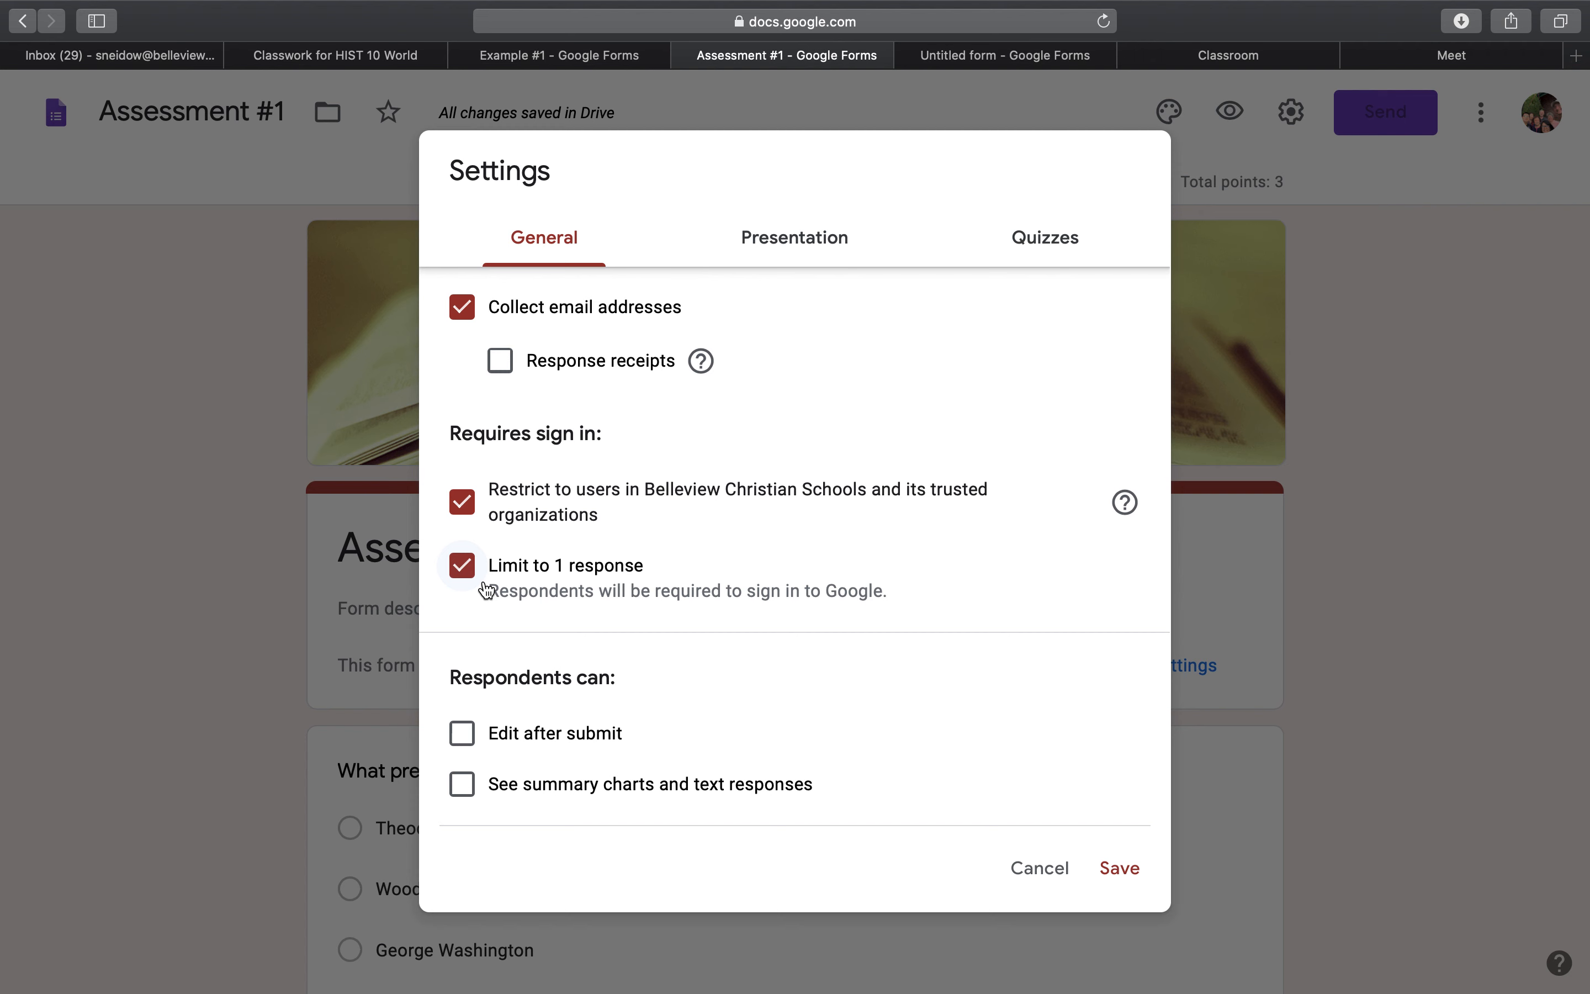
click(467, 573)
click(467, 576)
click(1044, 242)
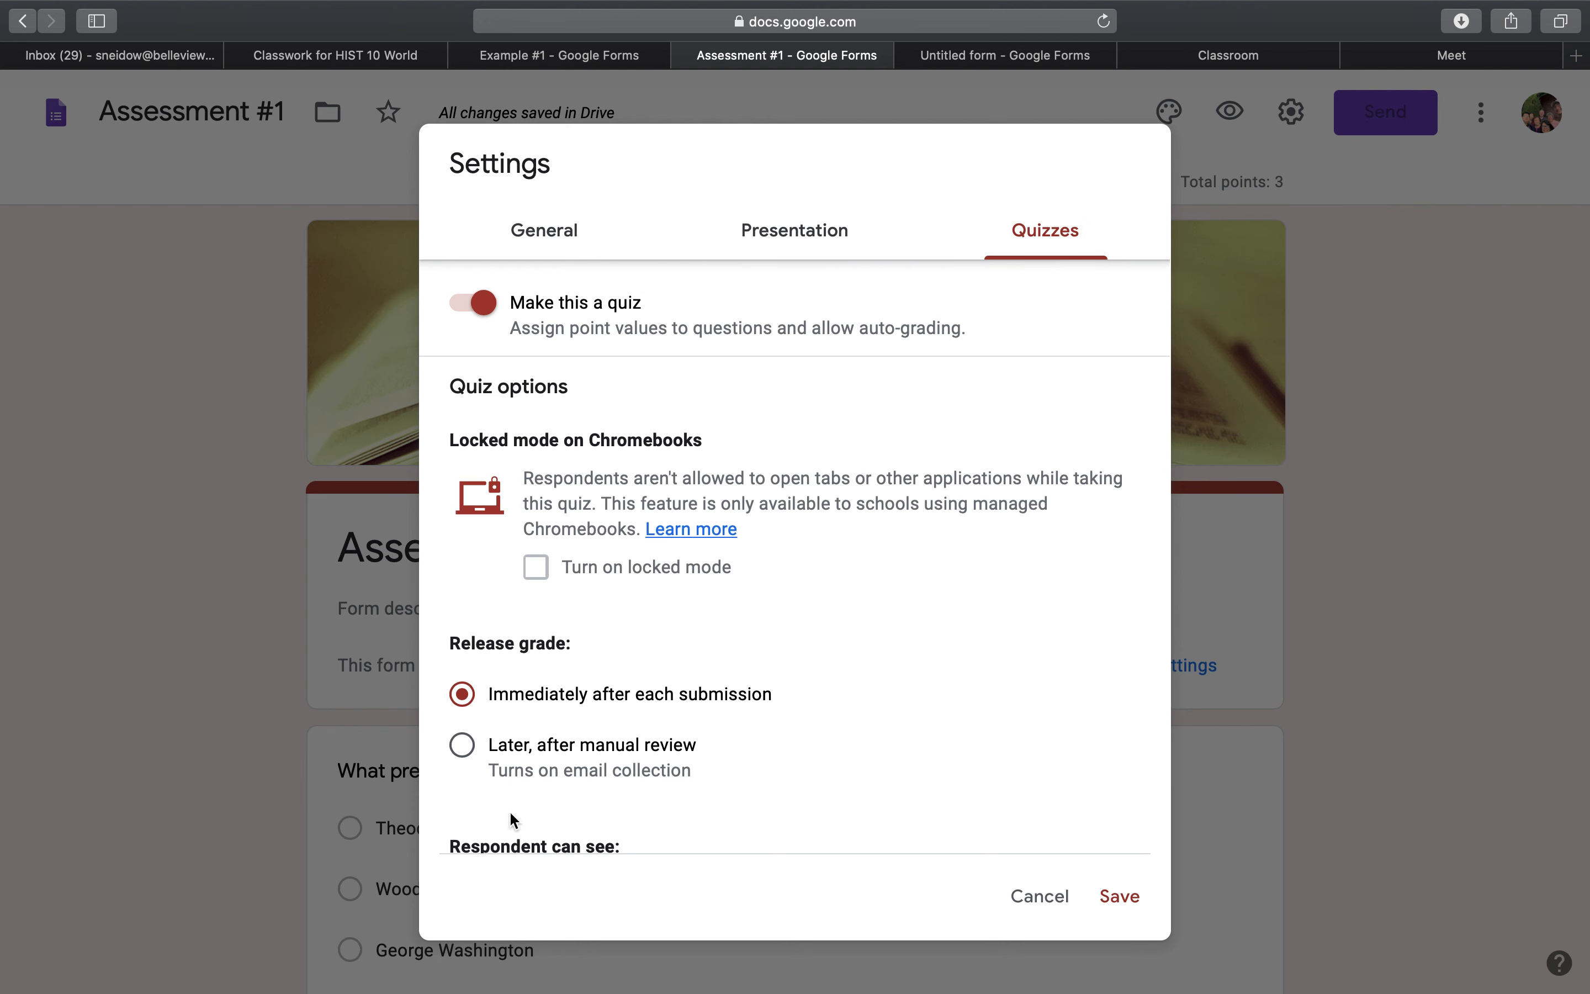
click(481, 307)
click(481, 306)
scroll(591, 512, down, 5)
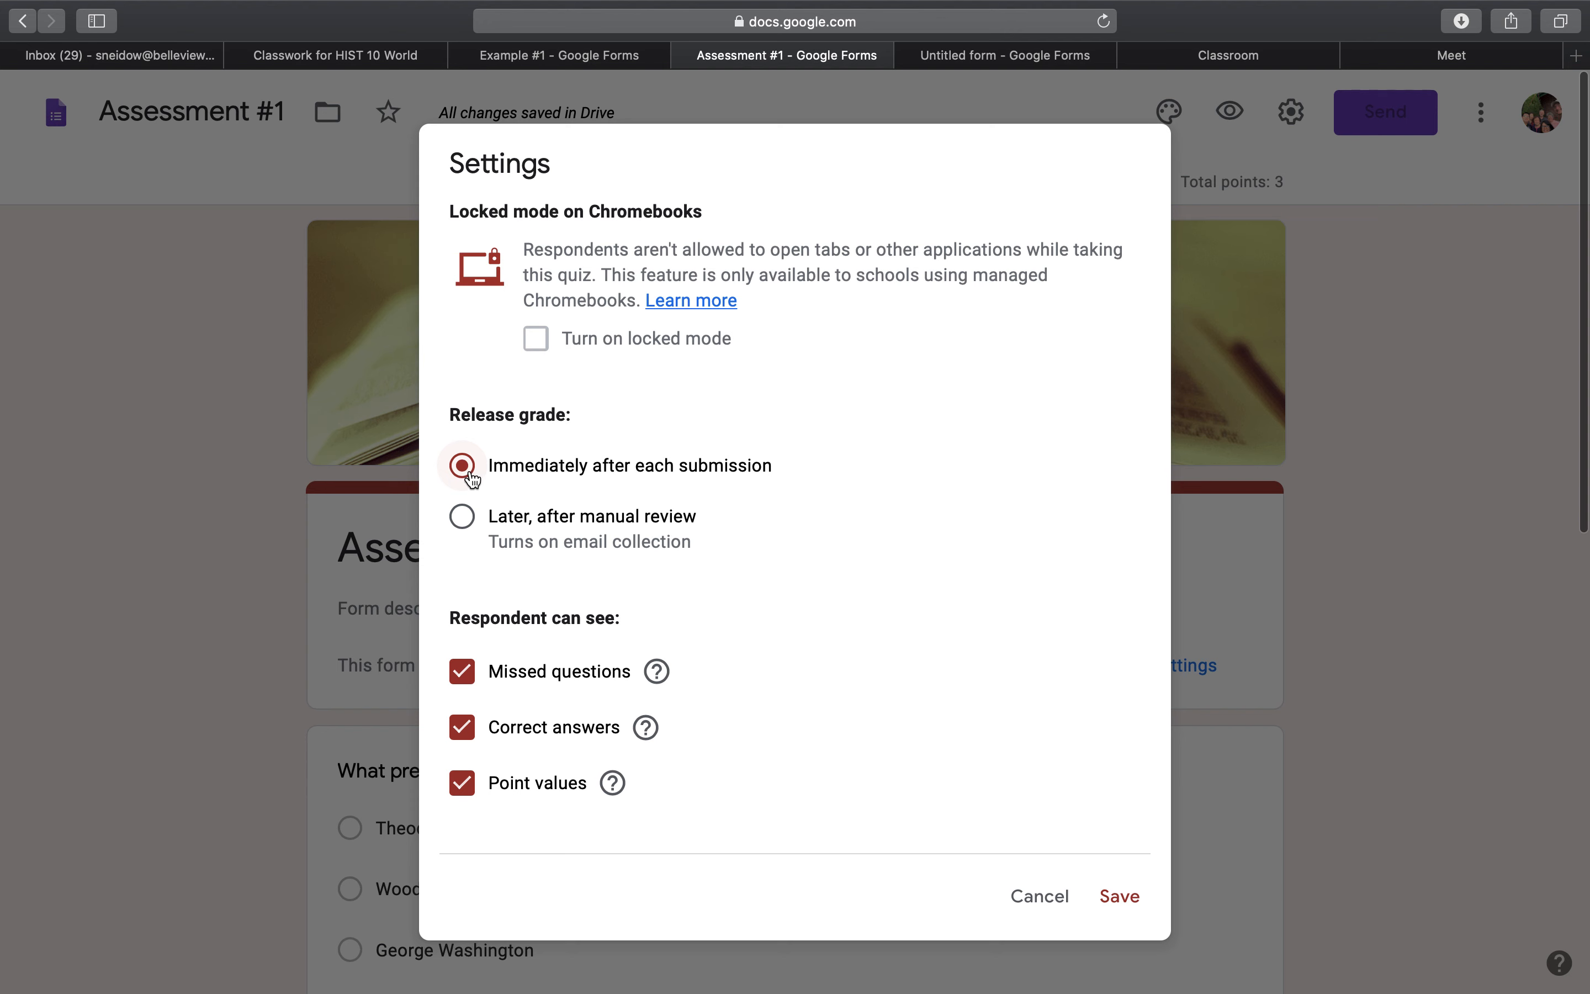
click(1131, 907)
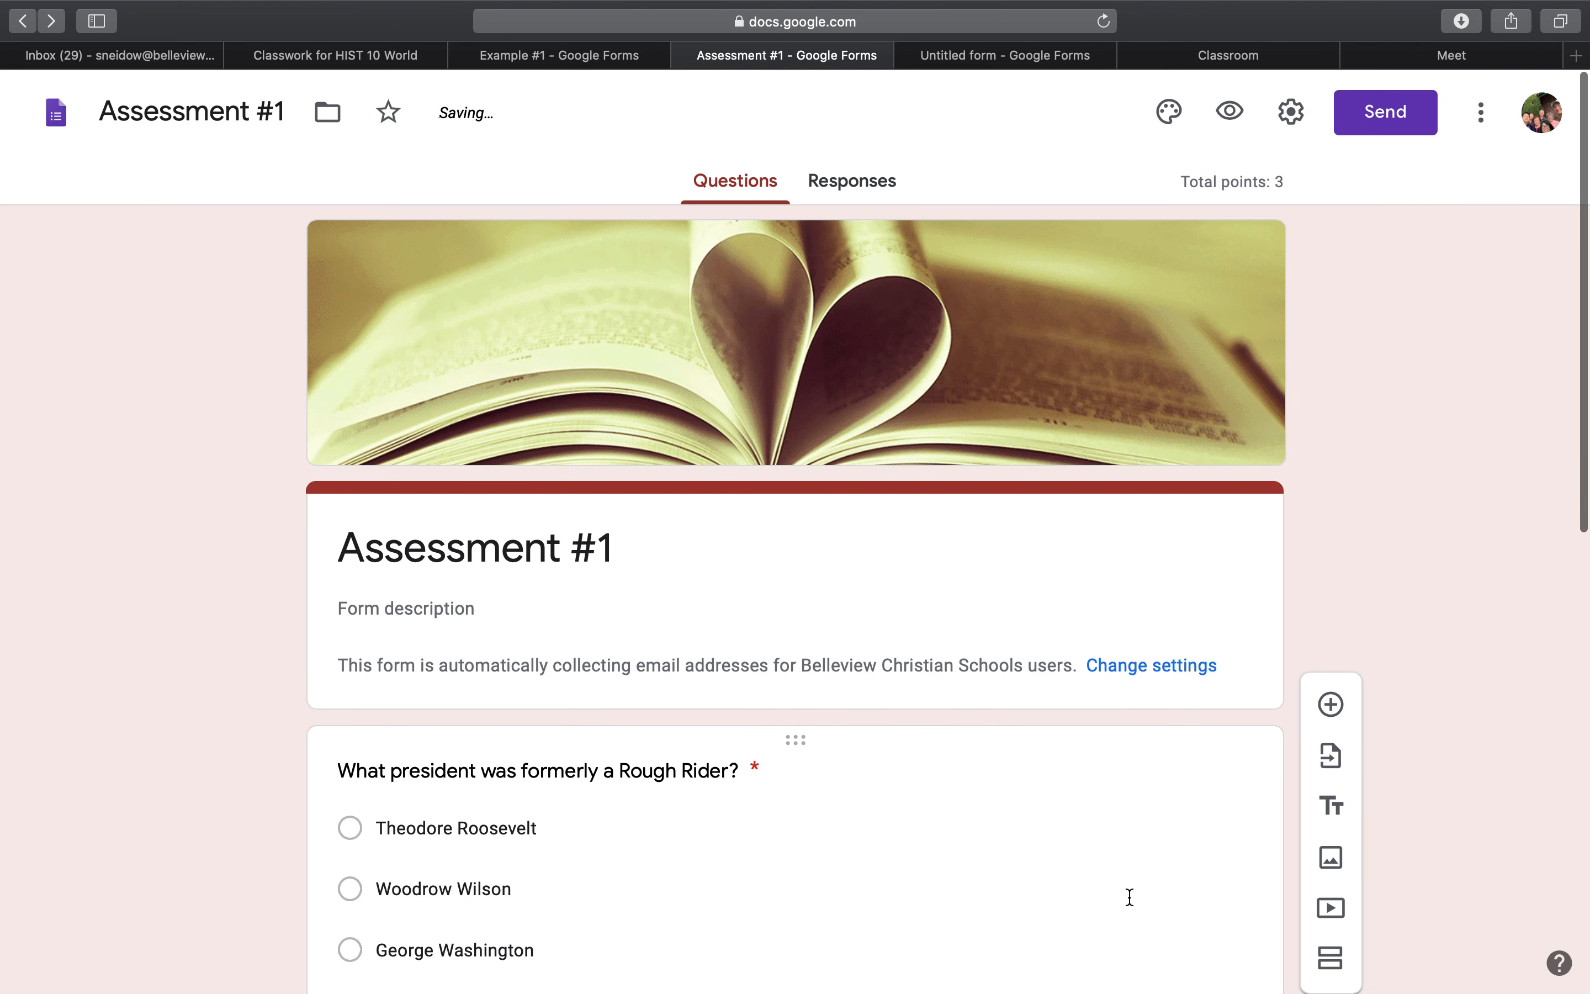
Add a new multiple-choice question to Assessment #1 and move it above the Rough Rider question.
scroll(1130, 897, down, 5)
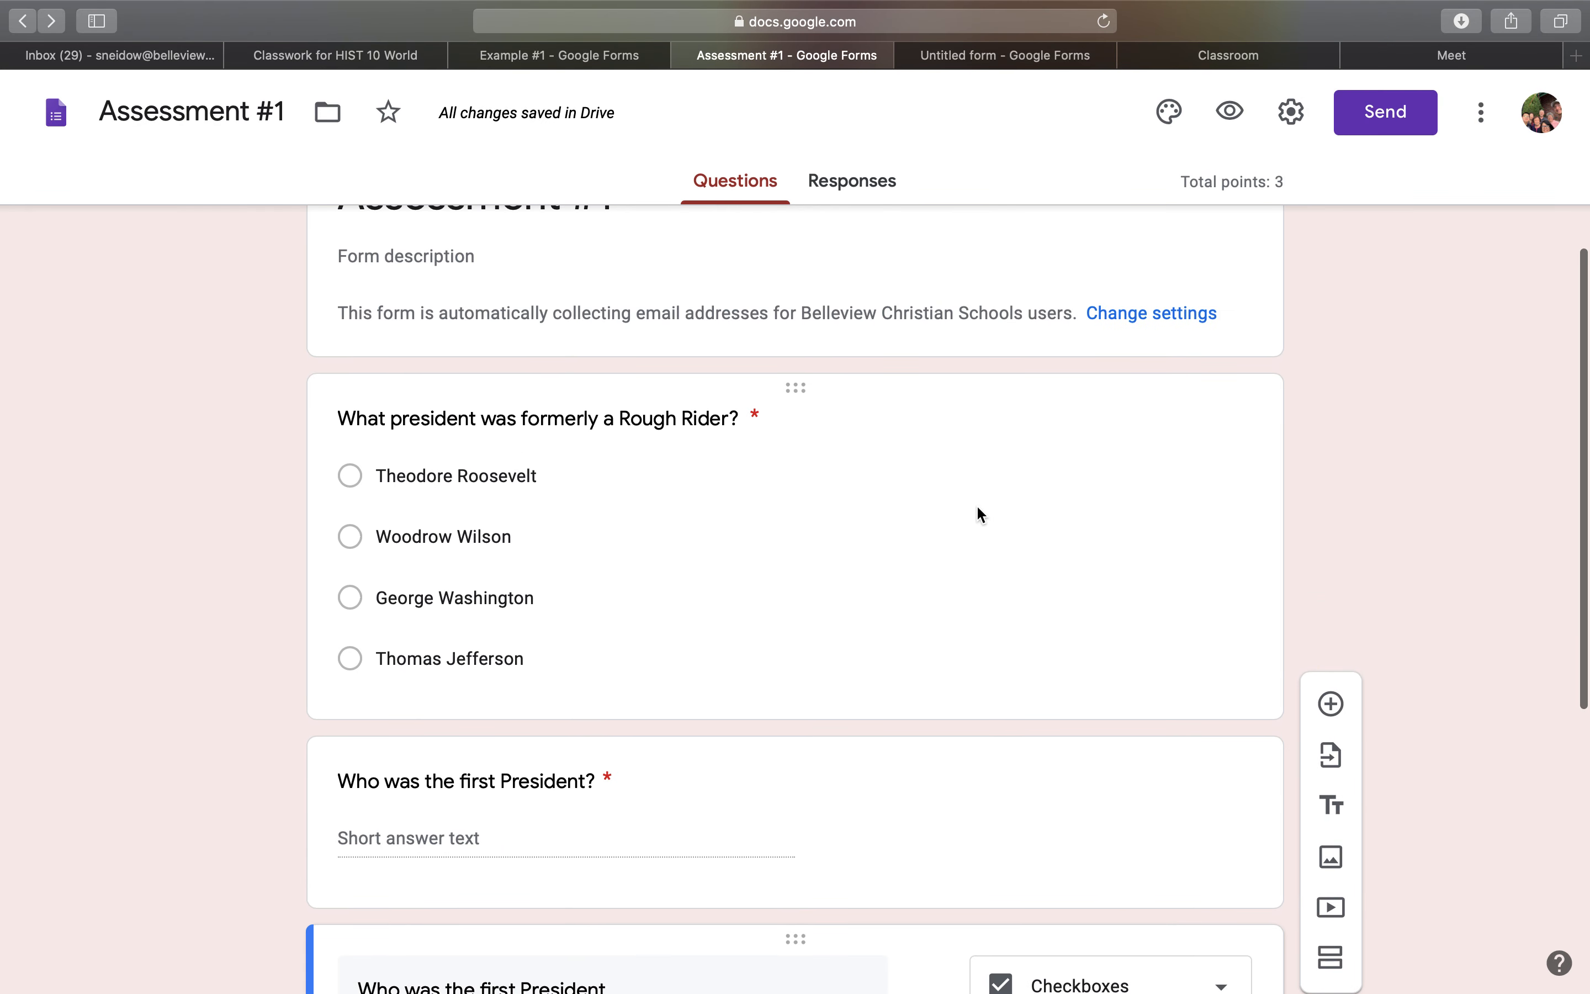
click(976, 505)
scroll(916, 728, up, 4)
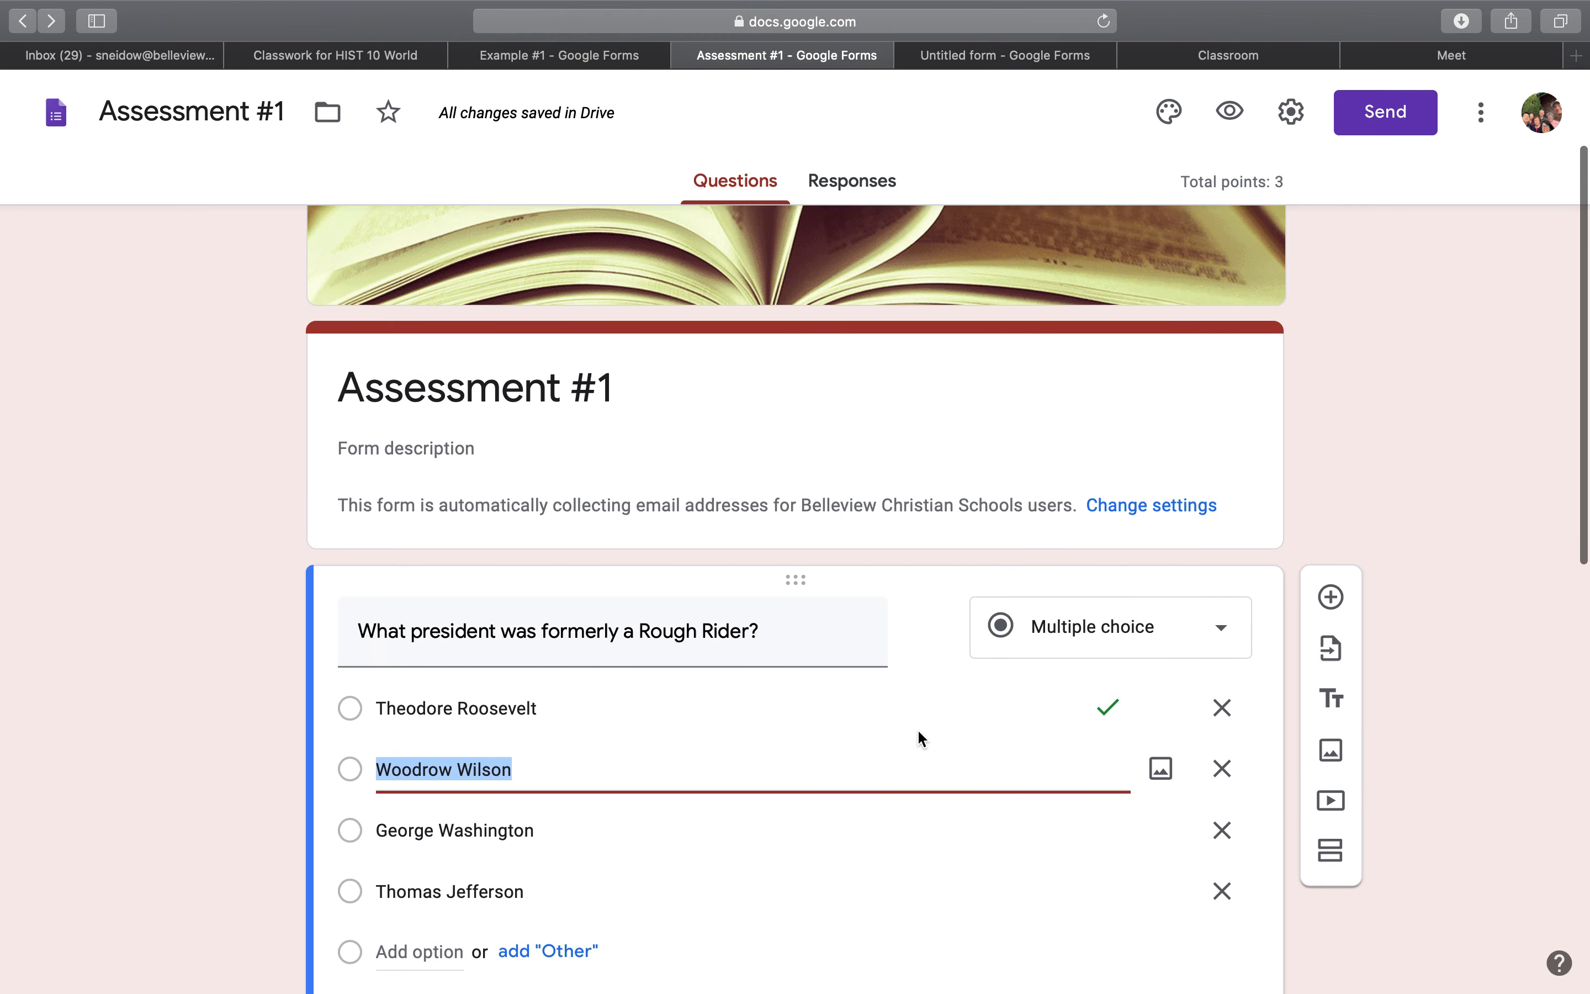
click(1347, 497)
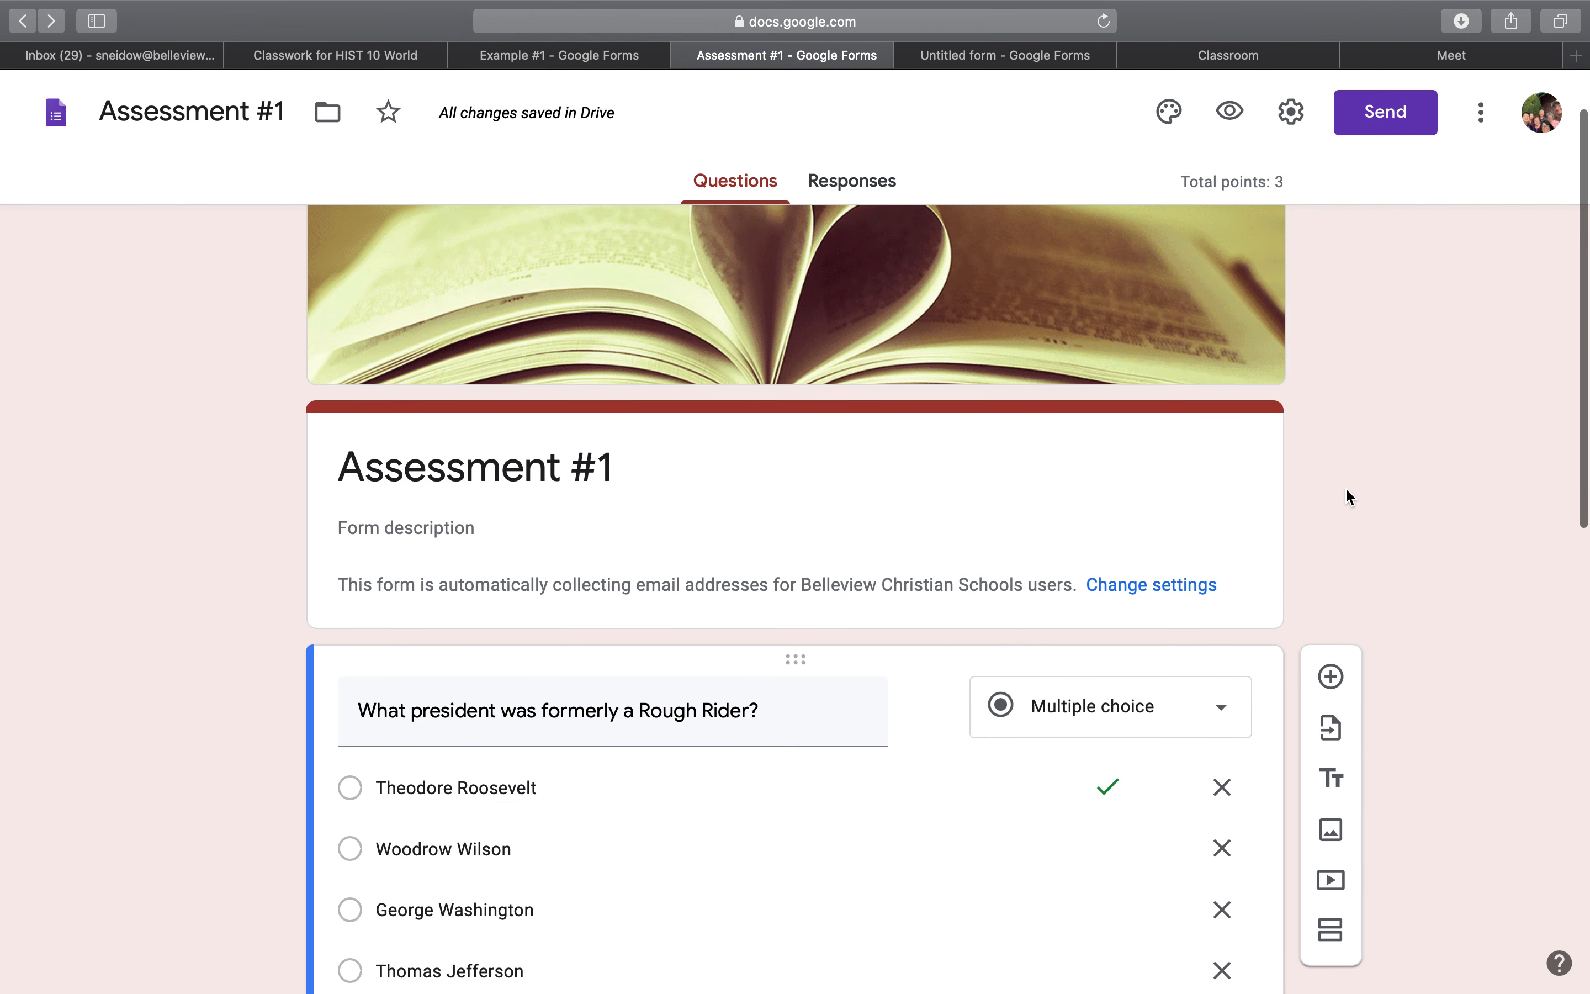
click(1332, 682)
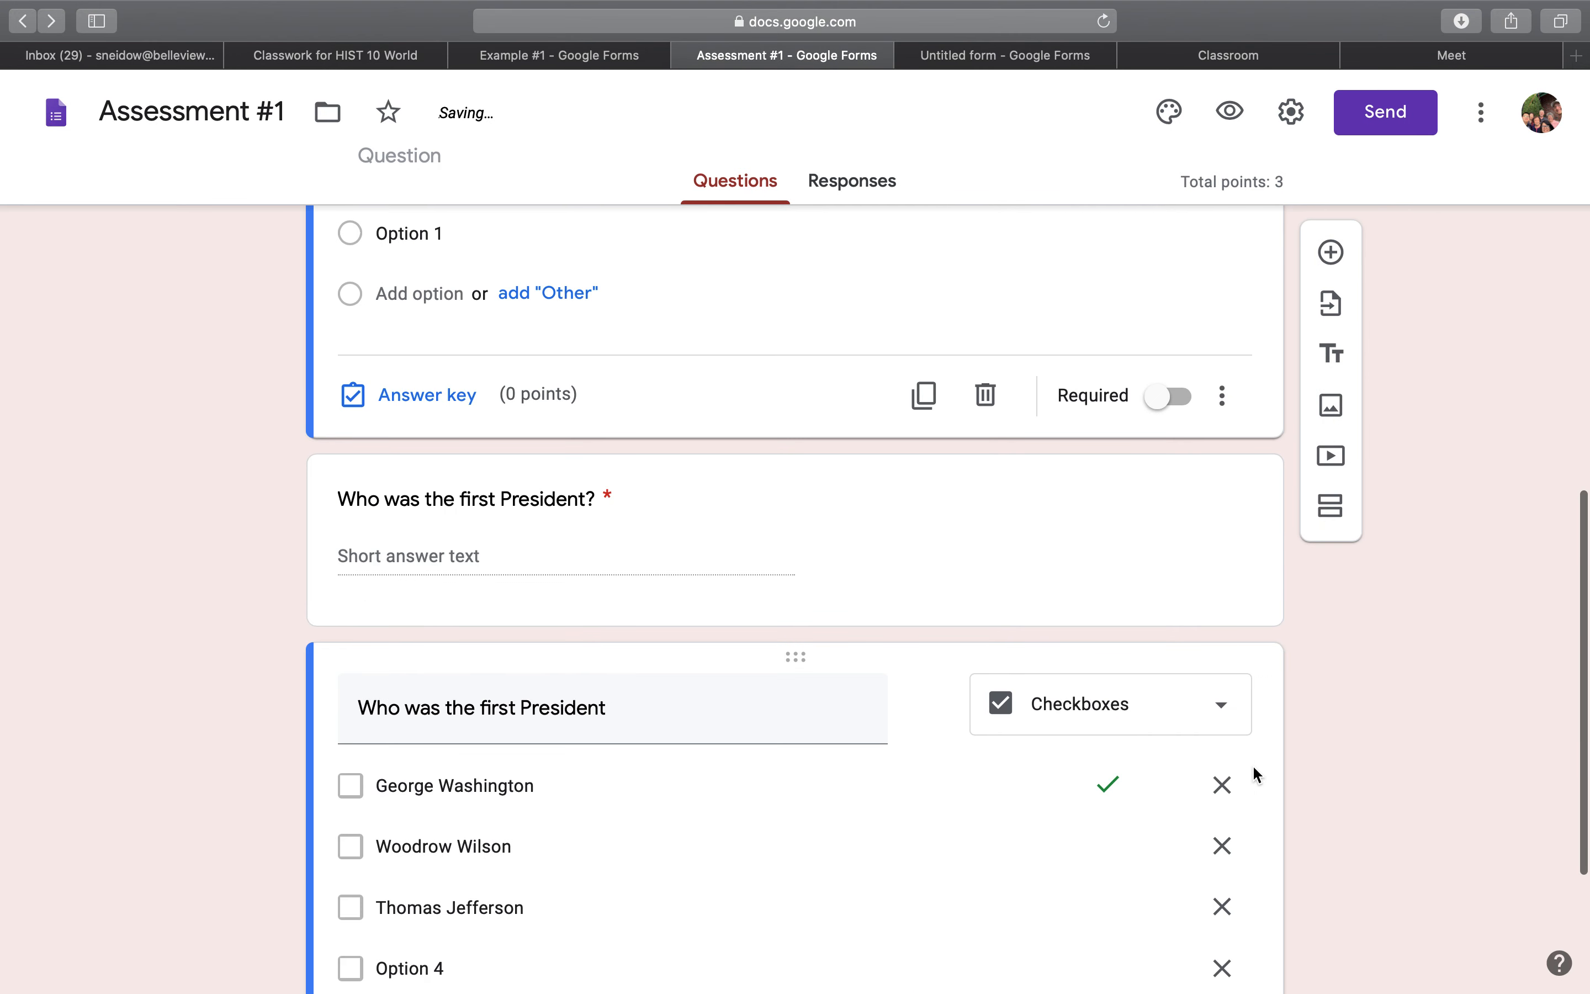
drag(861, 284, 824, 212)
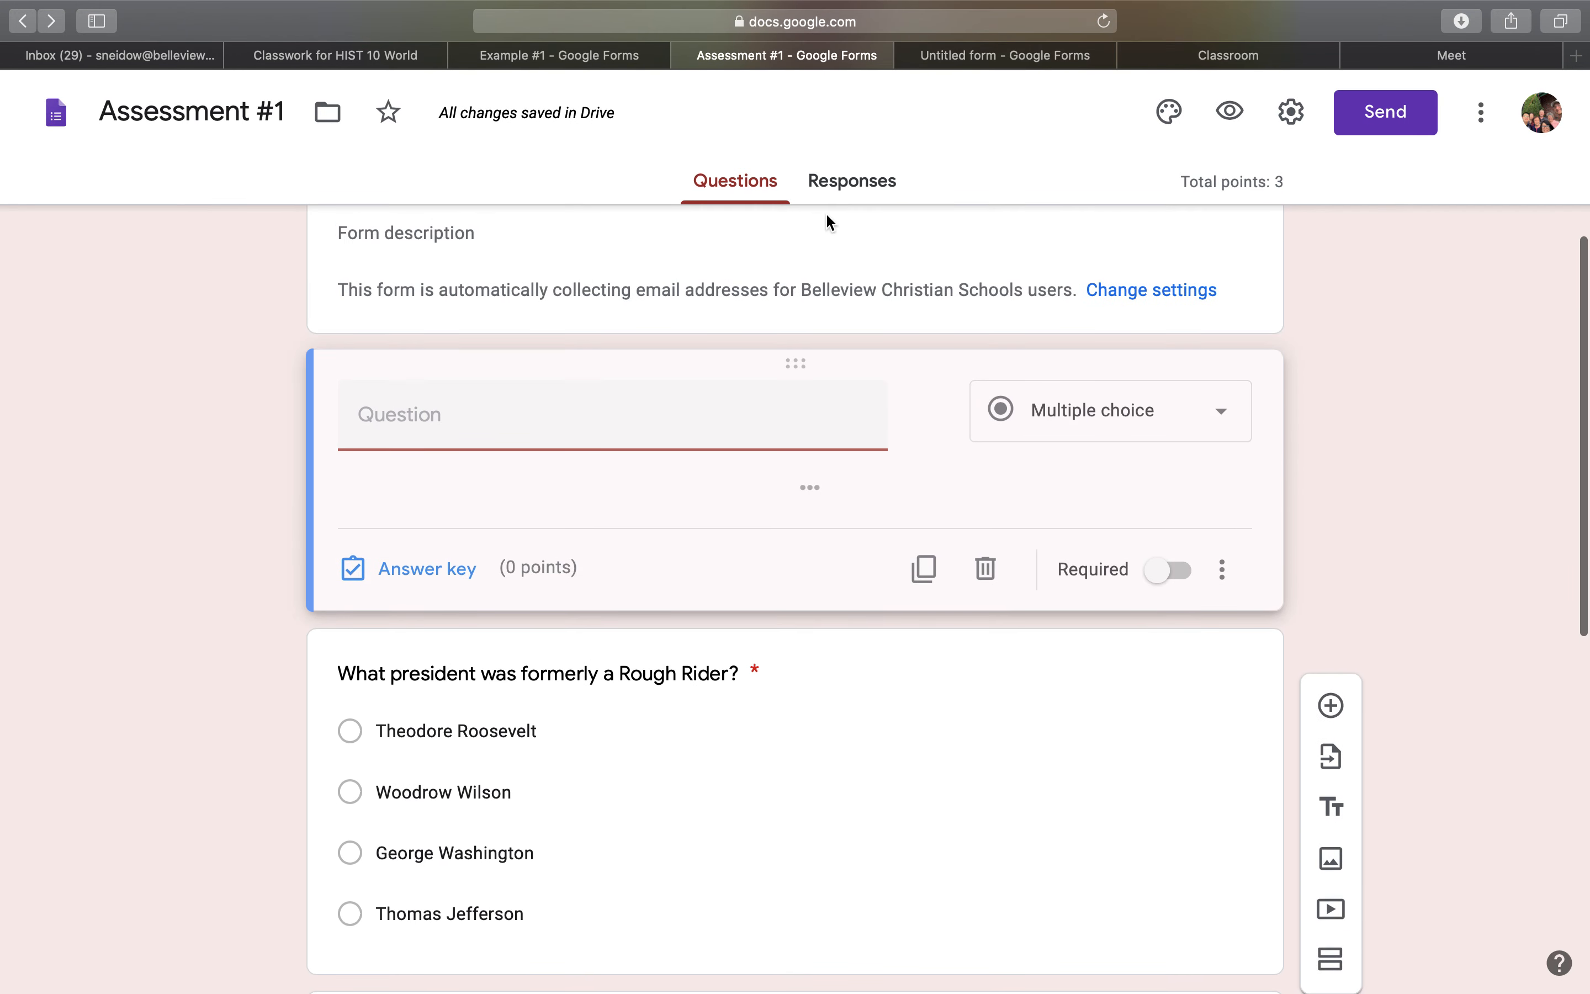
click(391, 418)
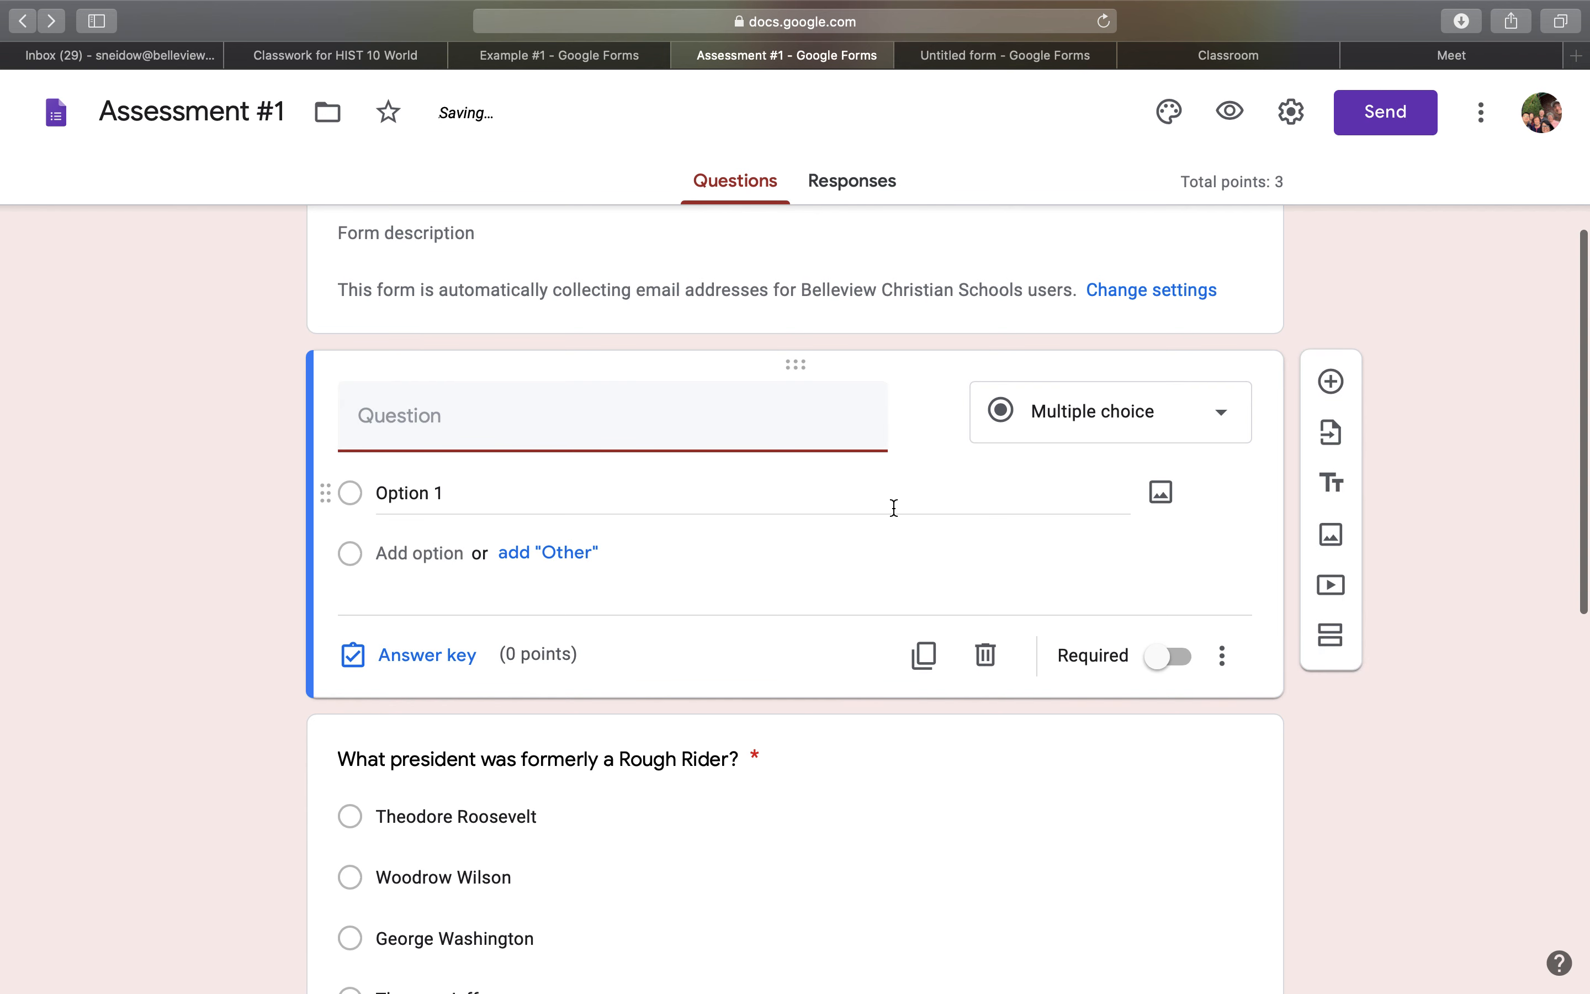
click(1165, 433)
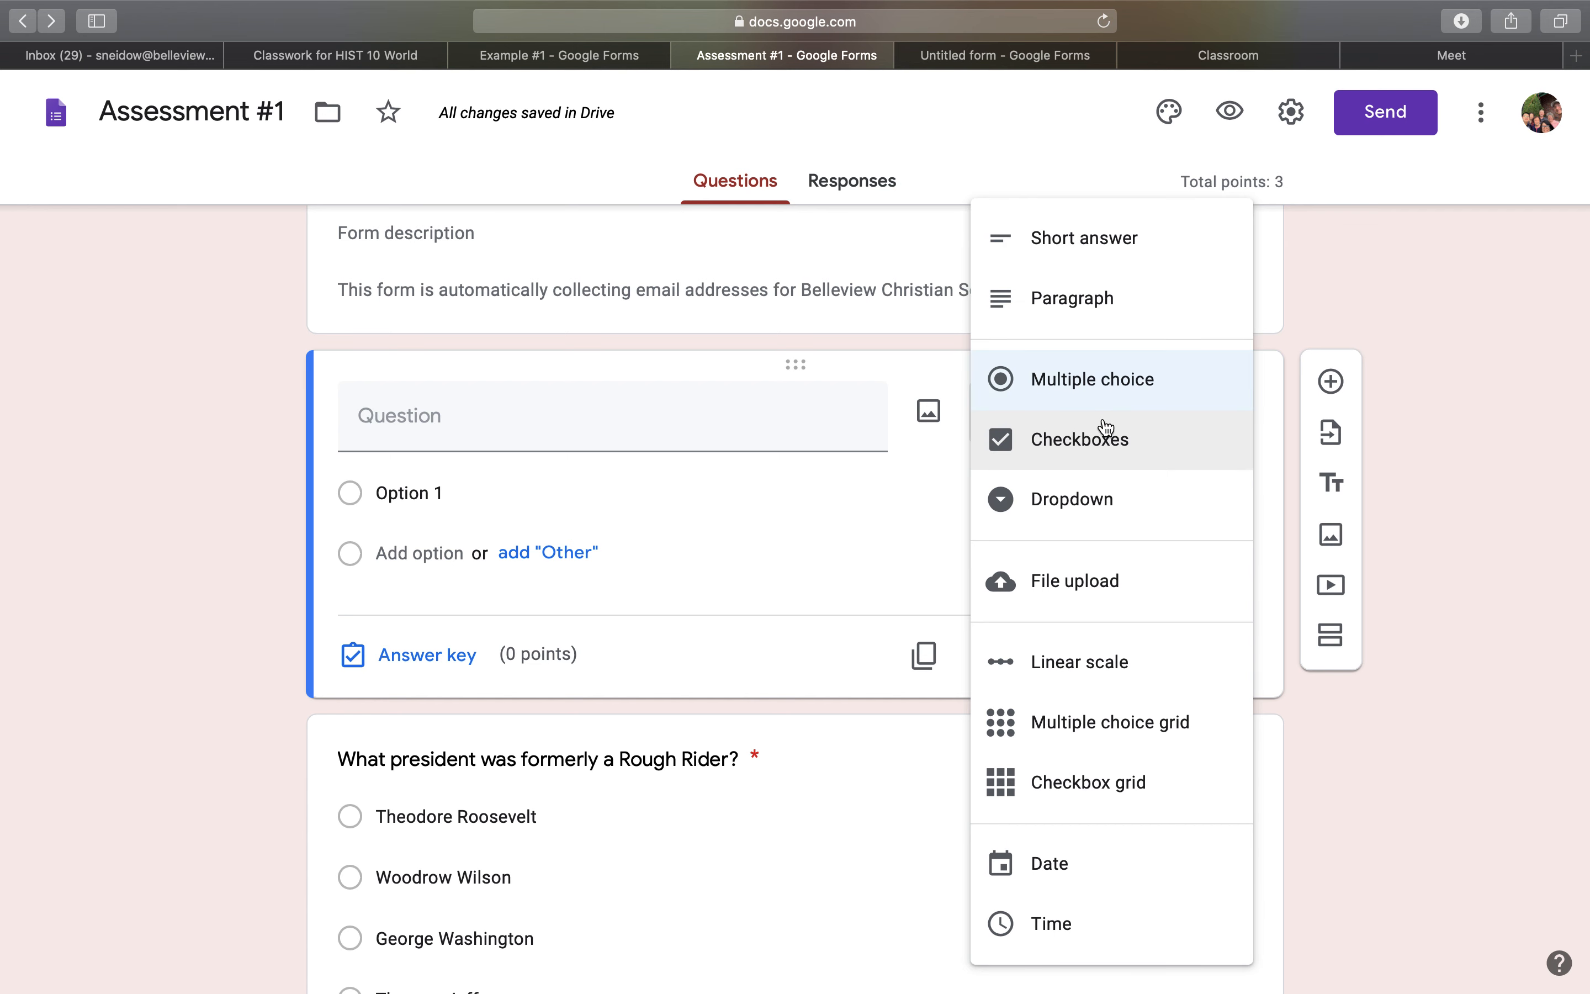
click(1106, 585)
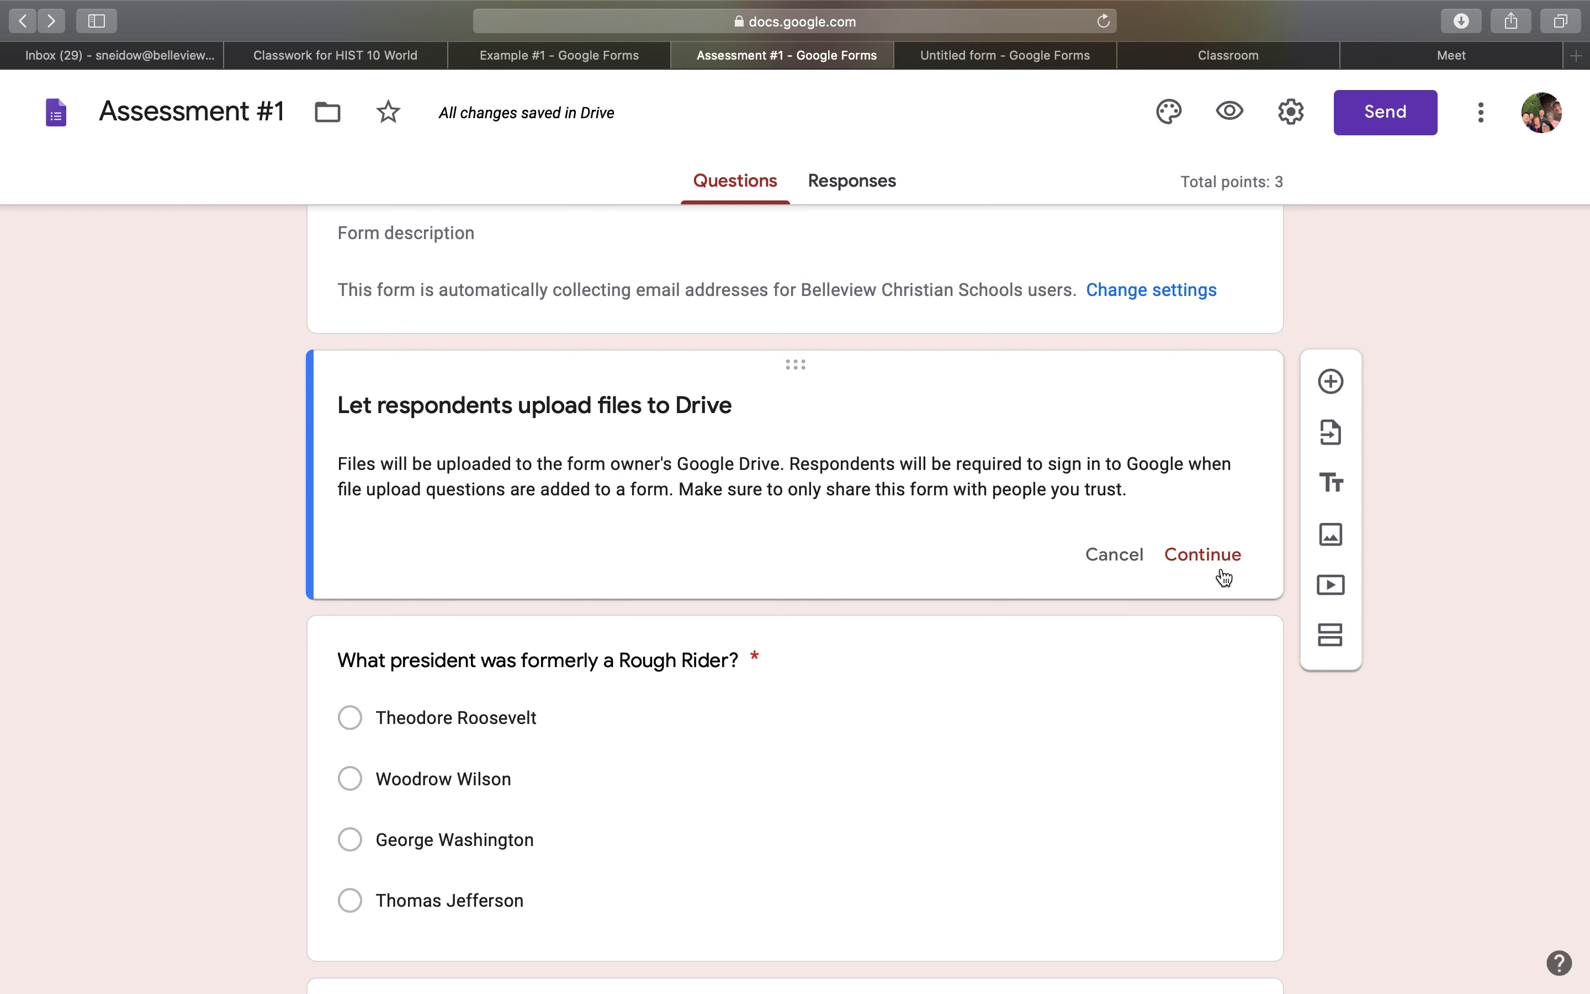
click(1138, 566)
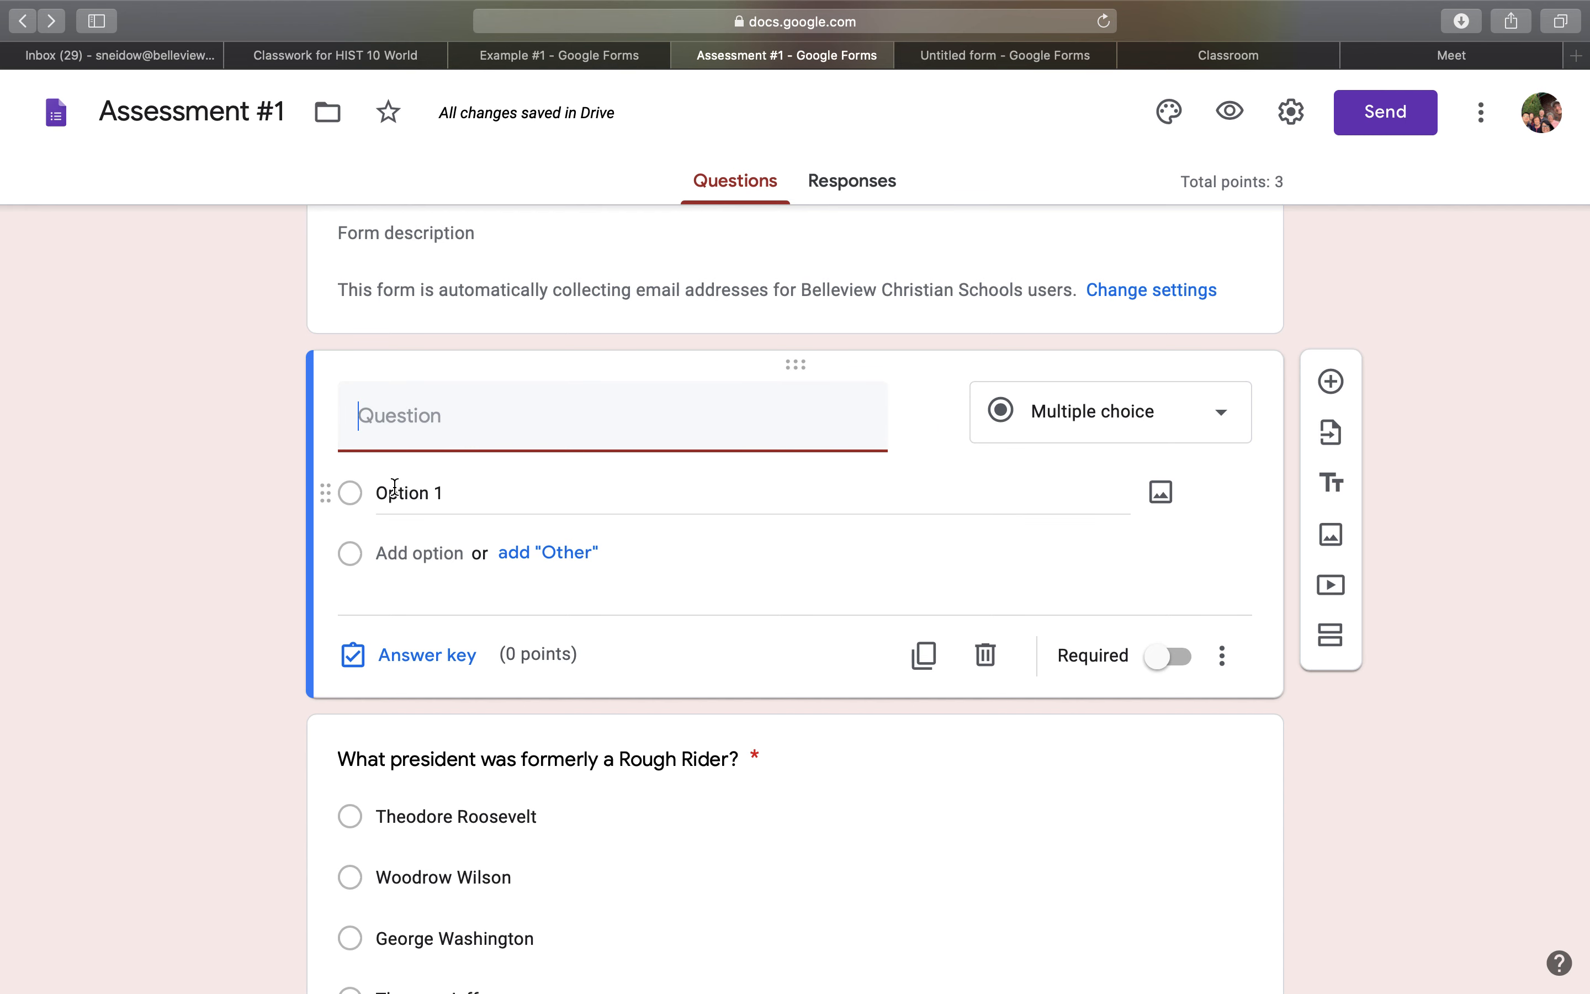
Review the Rough Rider question's answer key, toggling Woodrow Wilson as correct on and off and changing the points to 2 and back to 1.
scroll(545, 680, down, 5)
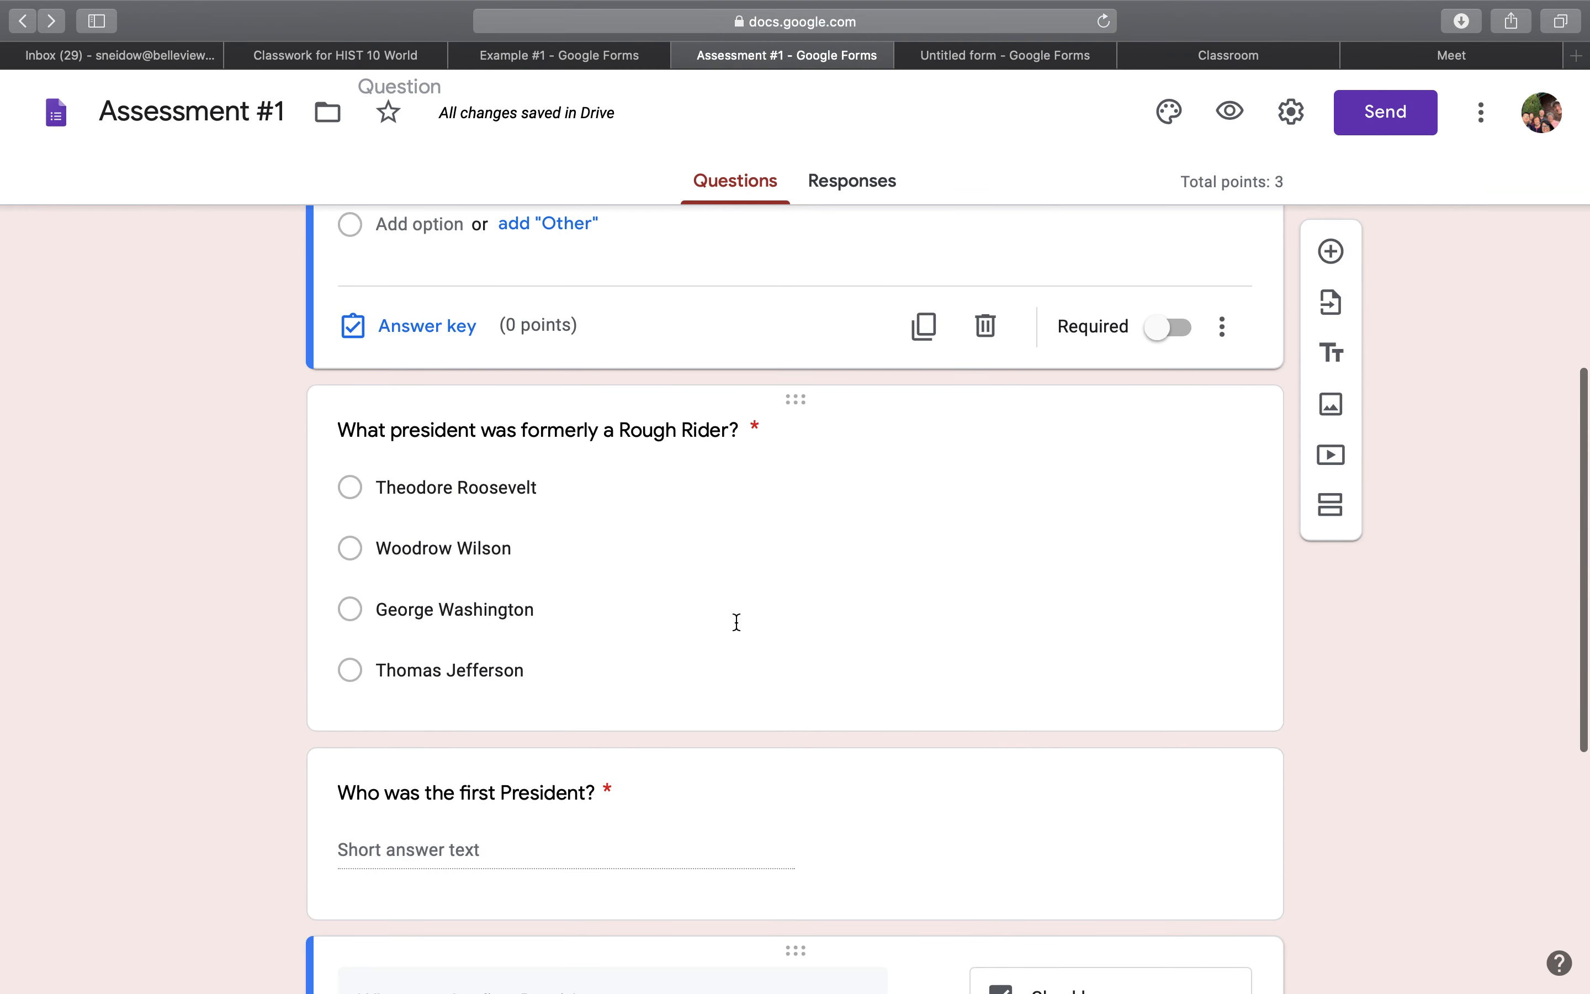
click(737, 597)
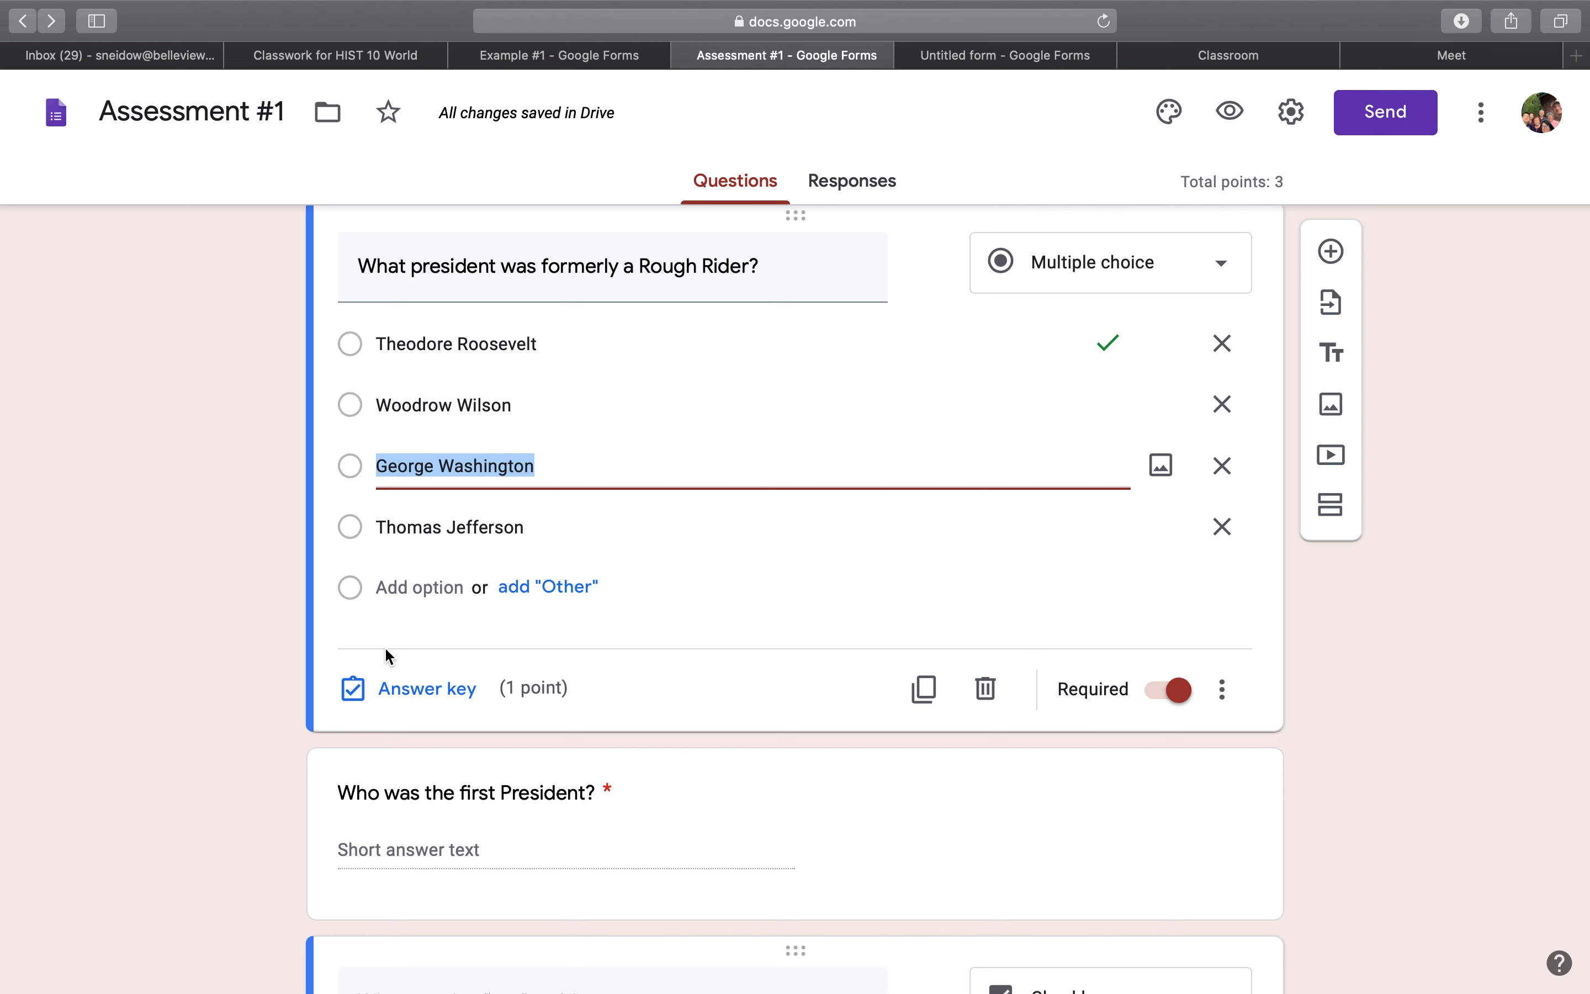
click(398, 707)
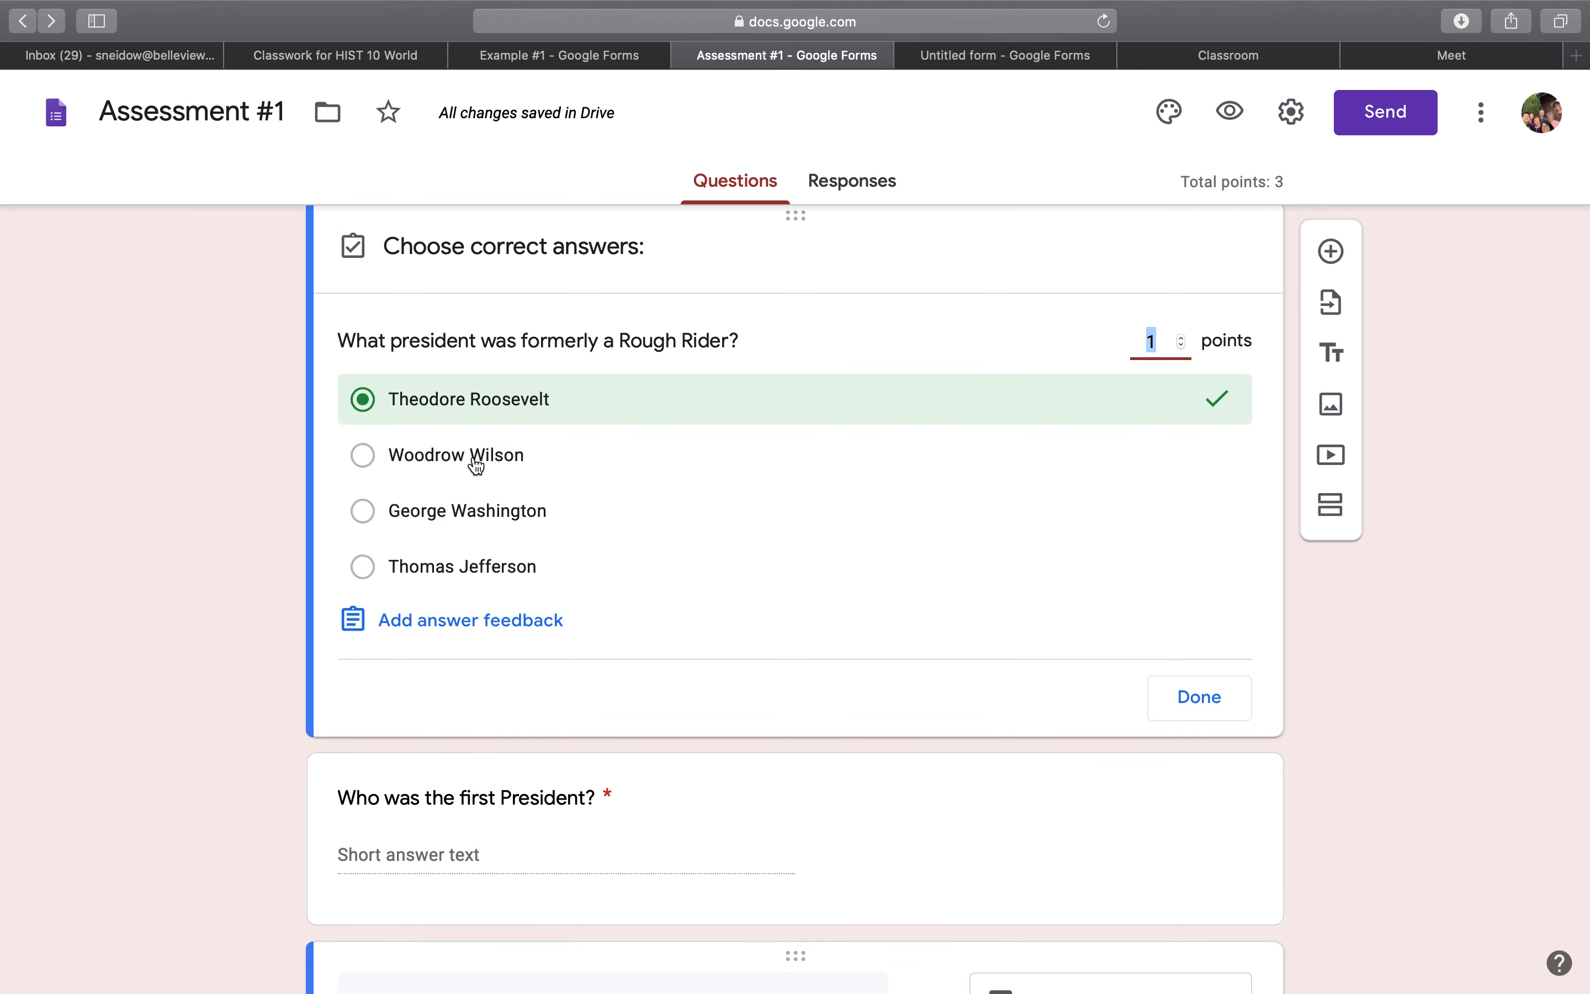
click(407, 455)
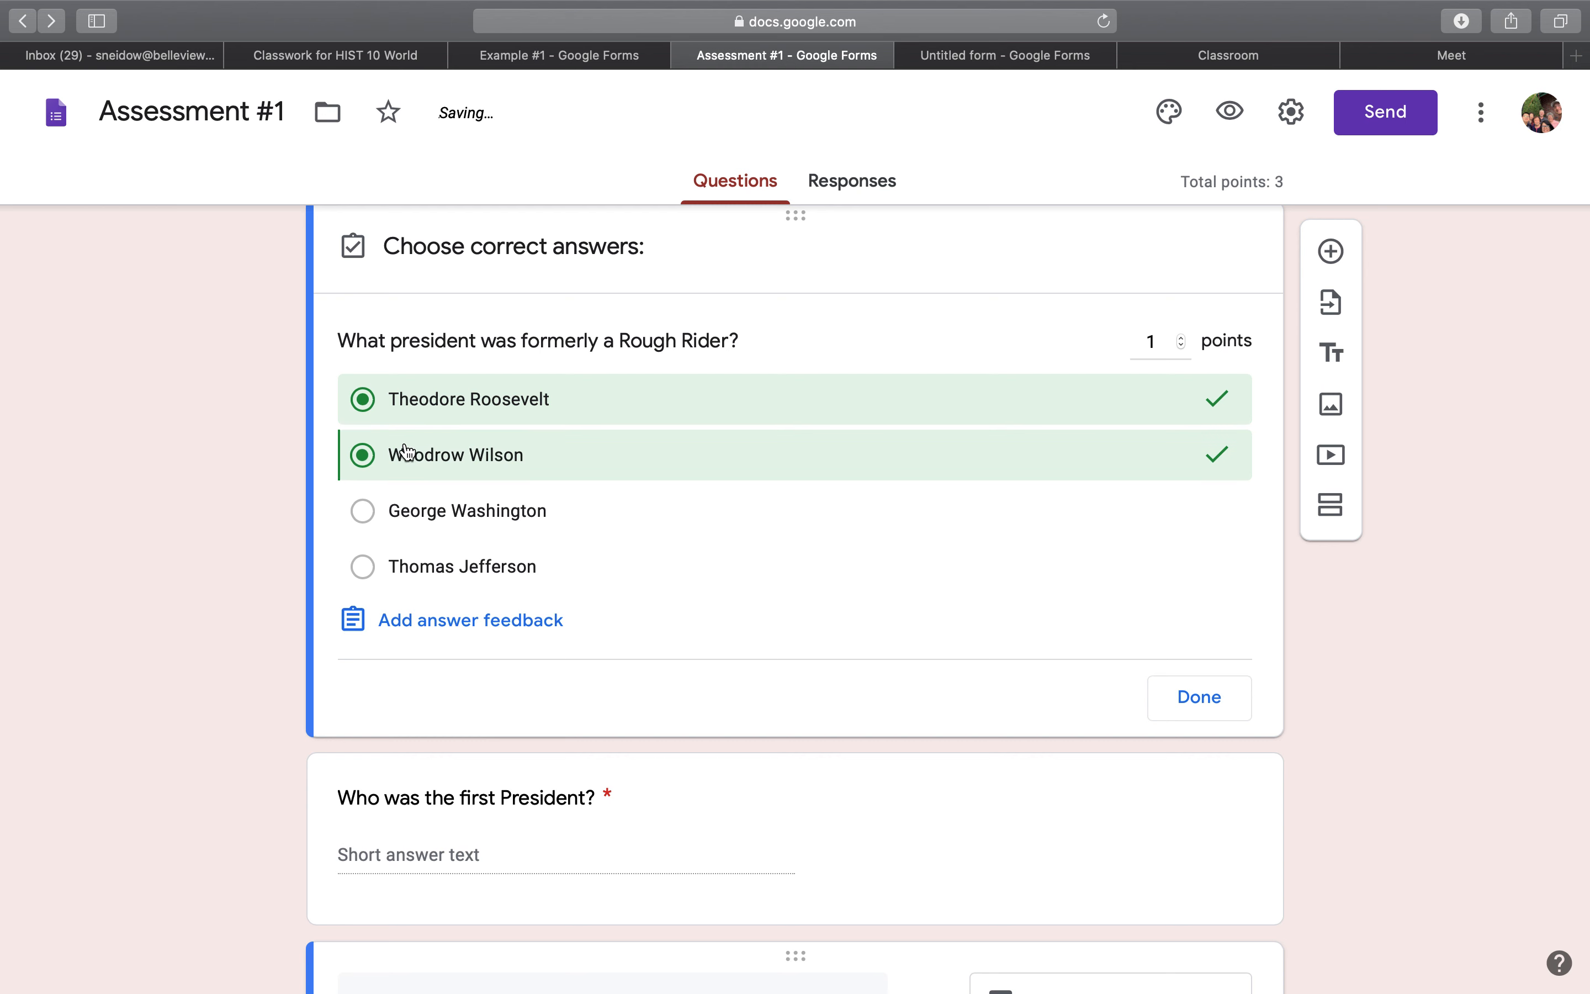
click(405, 454)
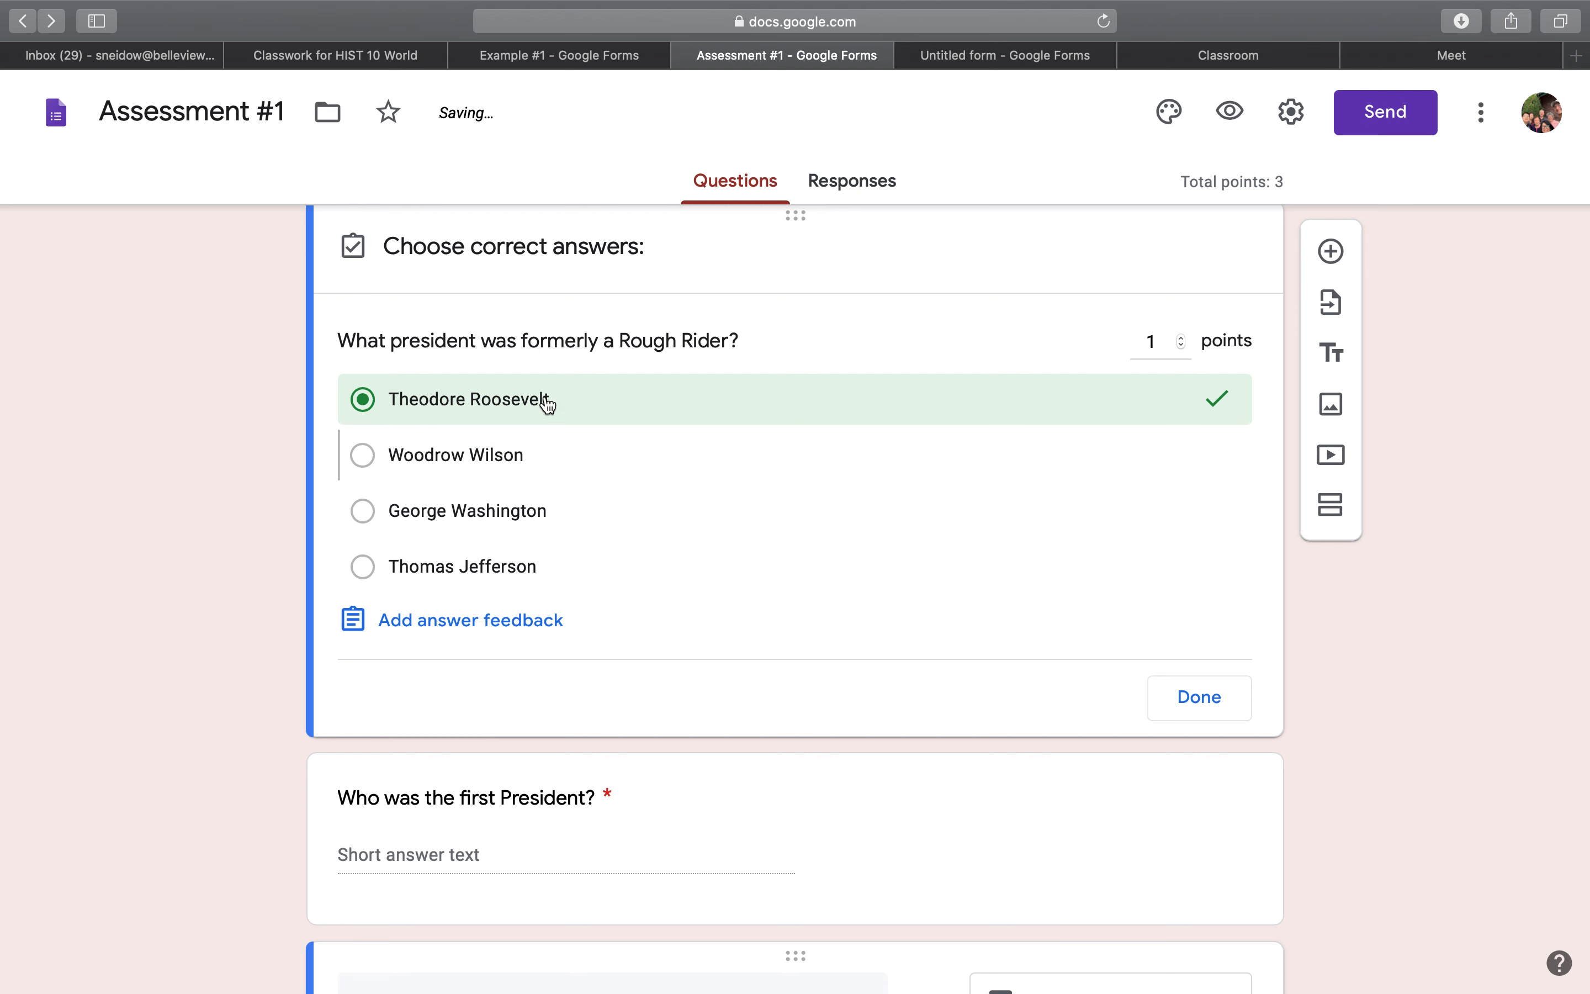
click(1181, 338)
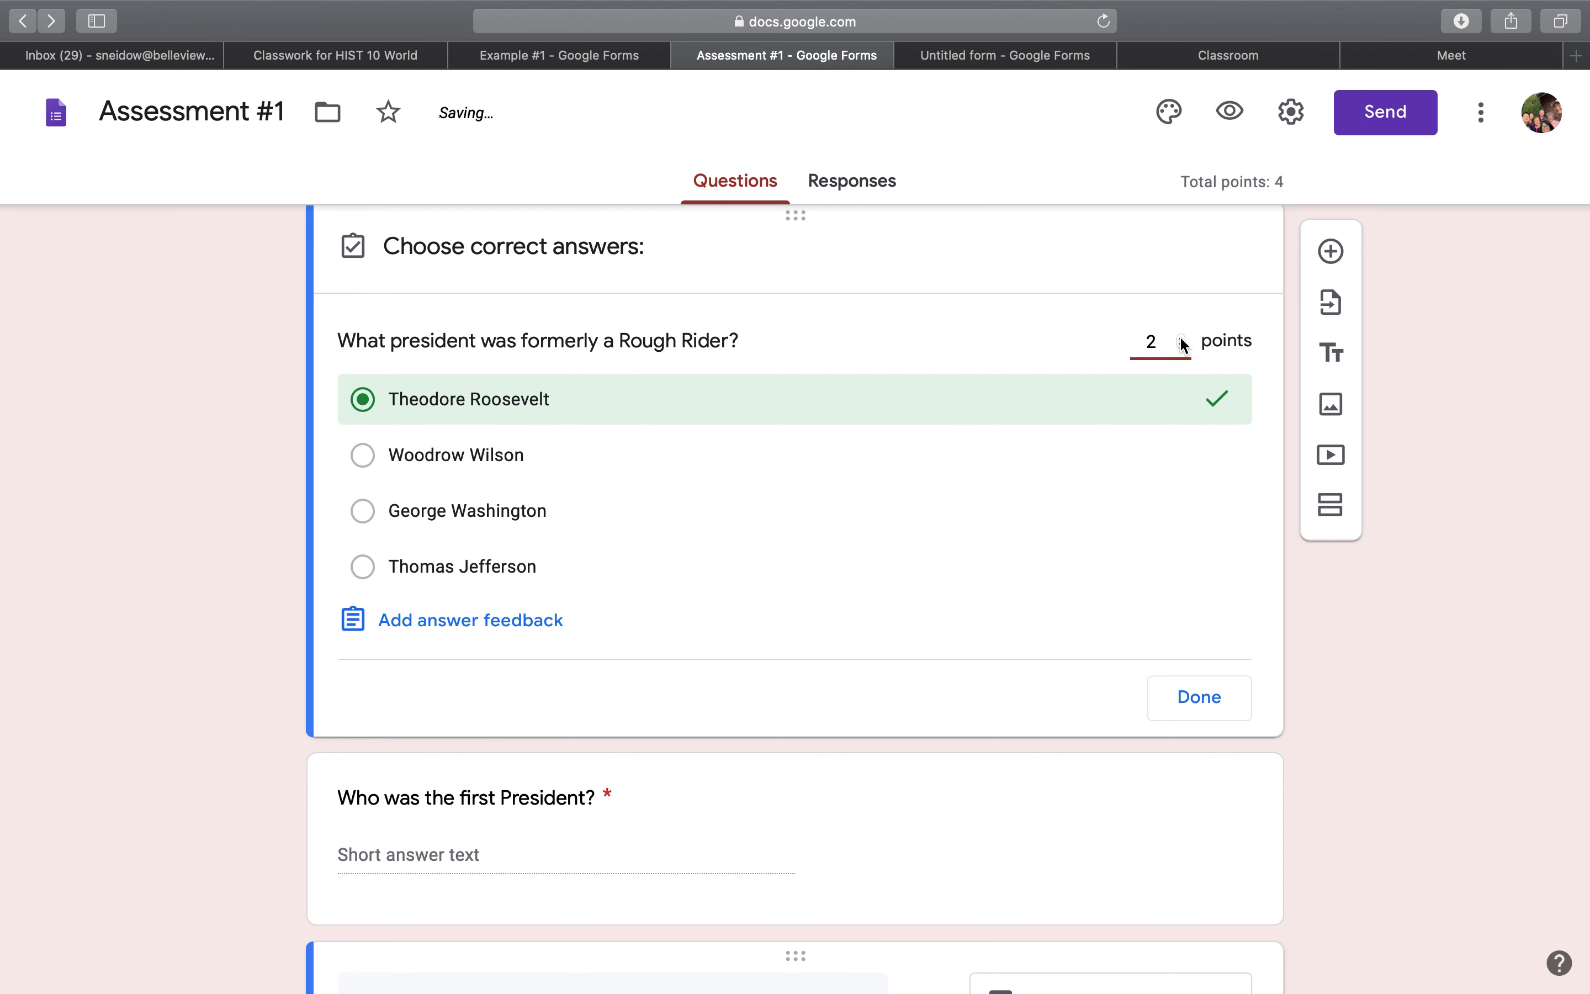
click(1181, 345)
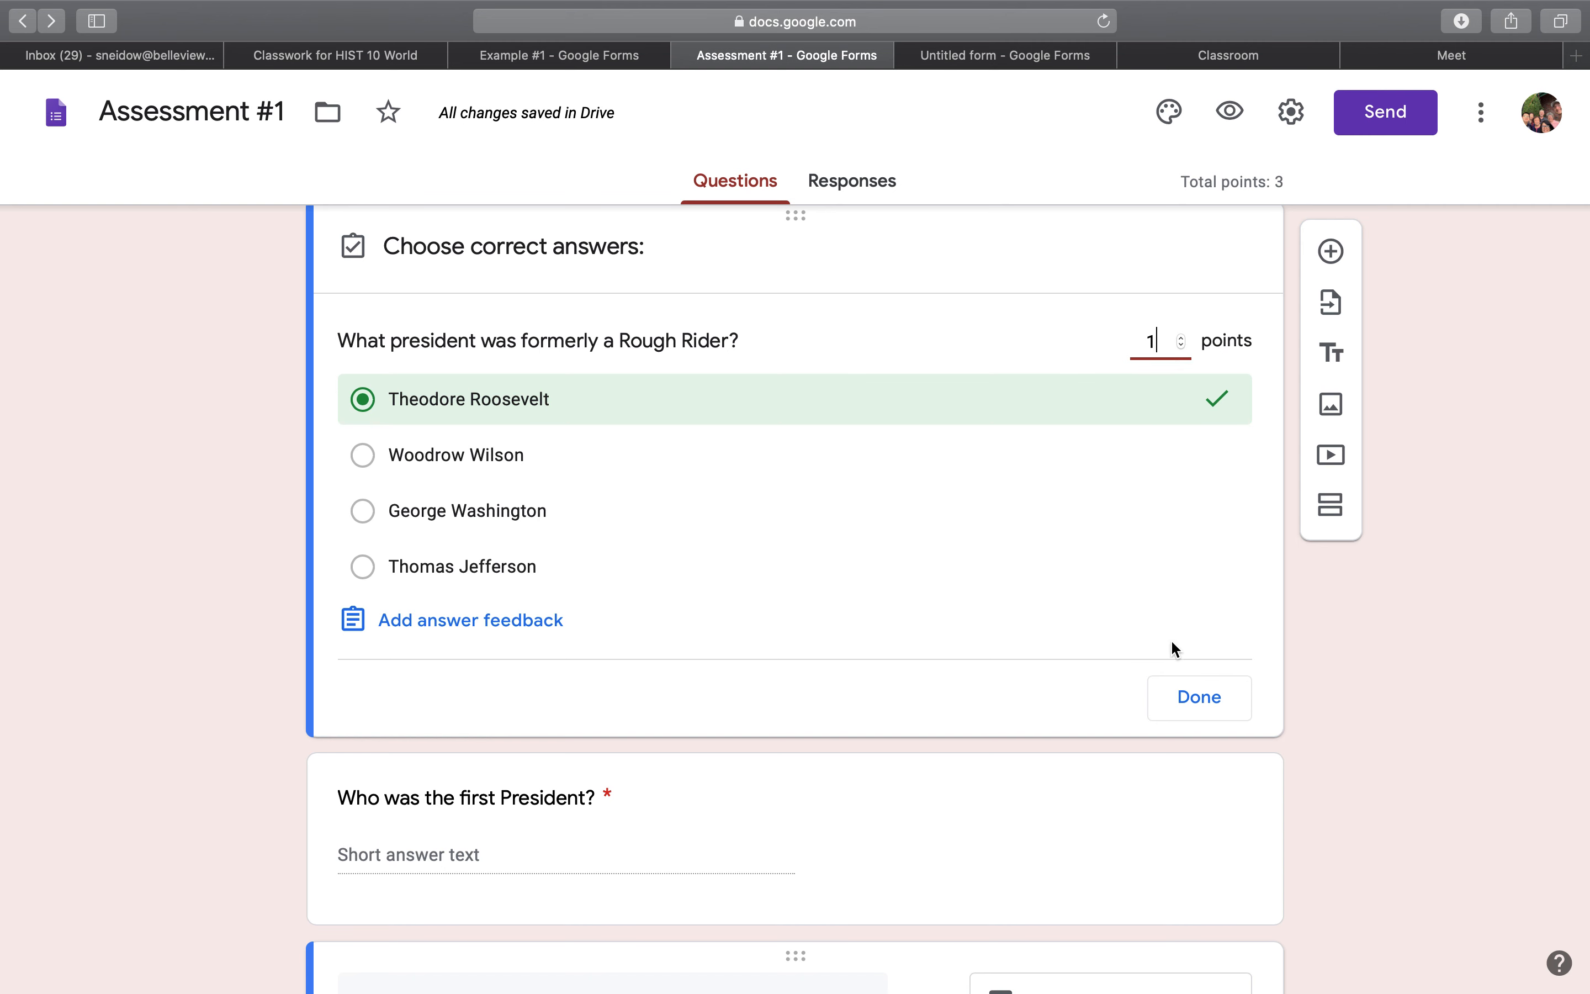
click(1200, 698)
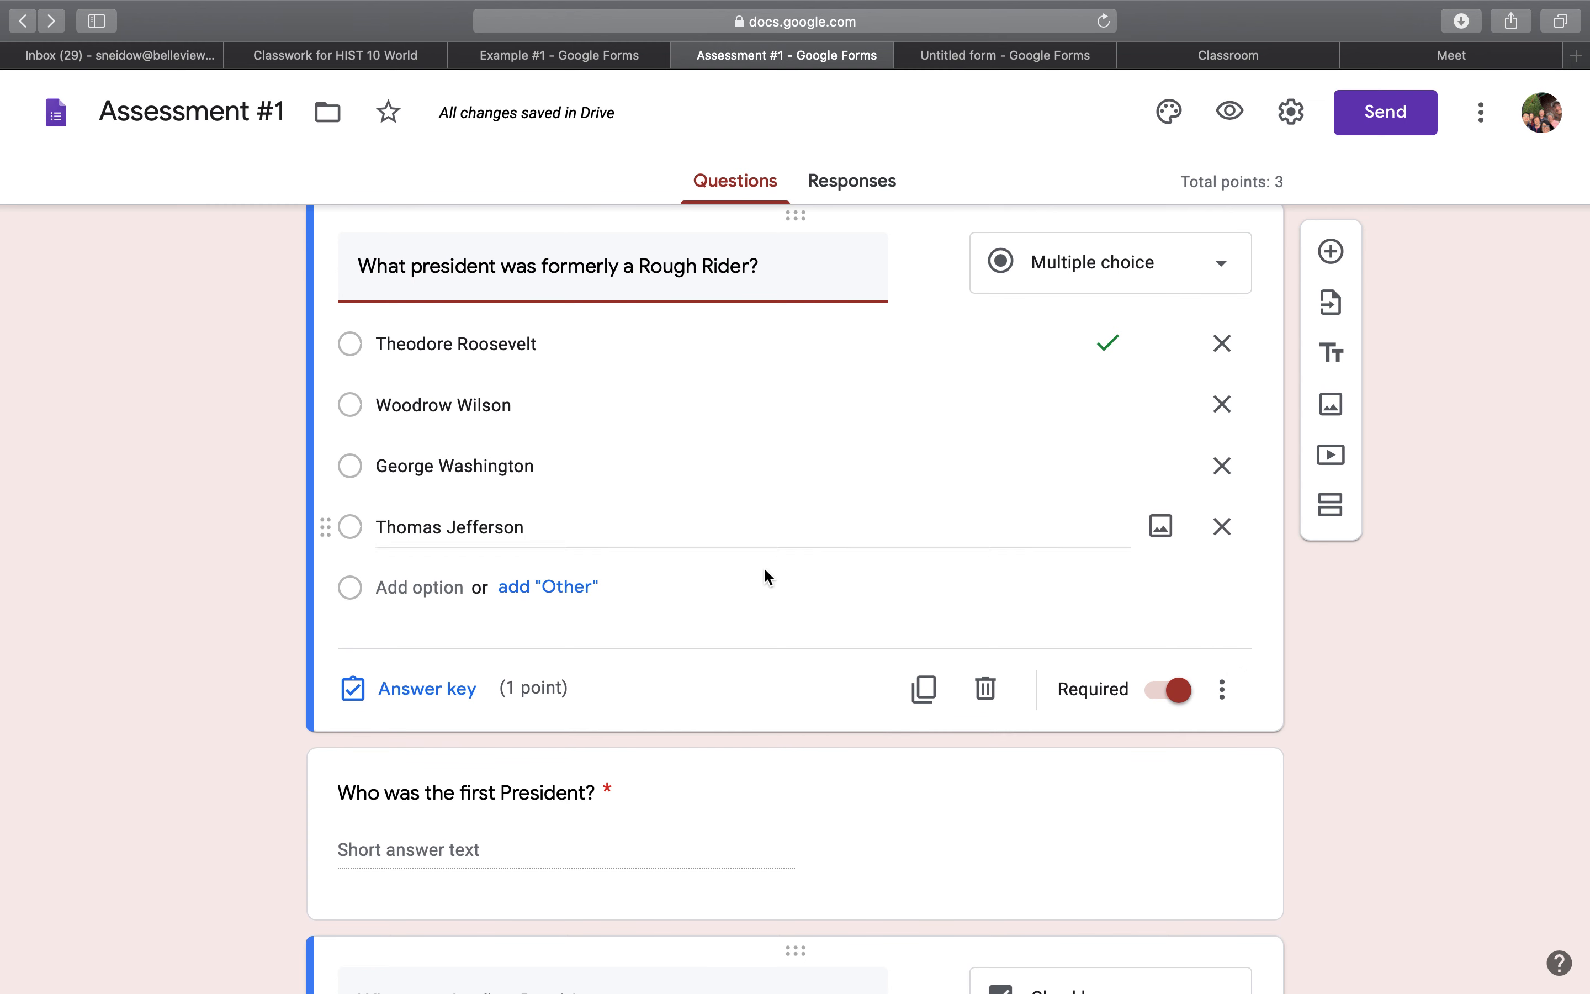
Toggle the Rough Rider question's Required setting off and back on, and view its additional options, including Shuffle option order.
click(1177, 699)
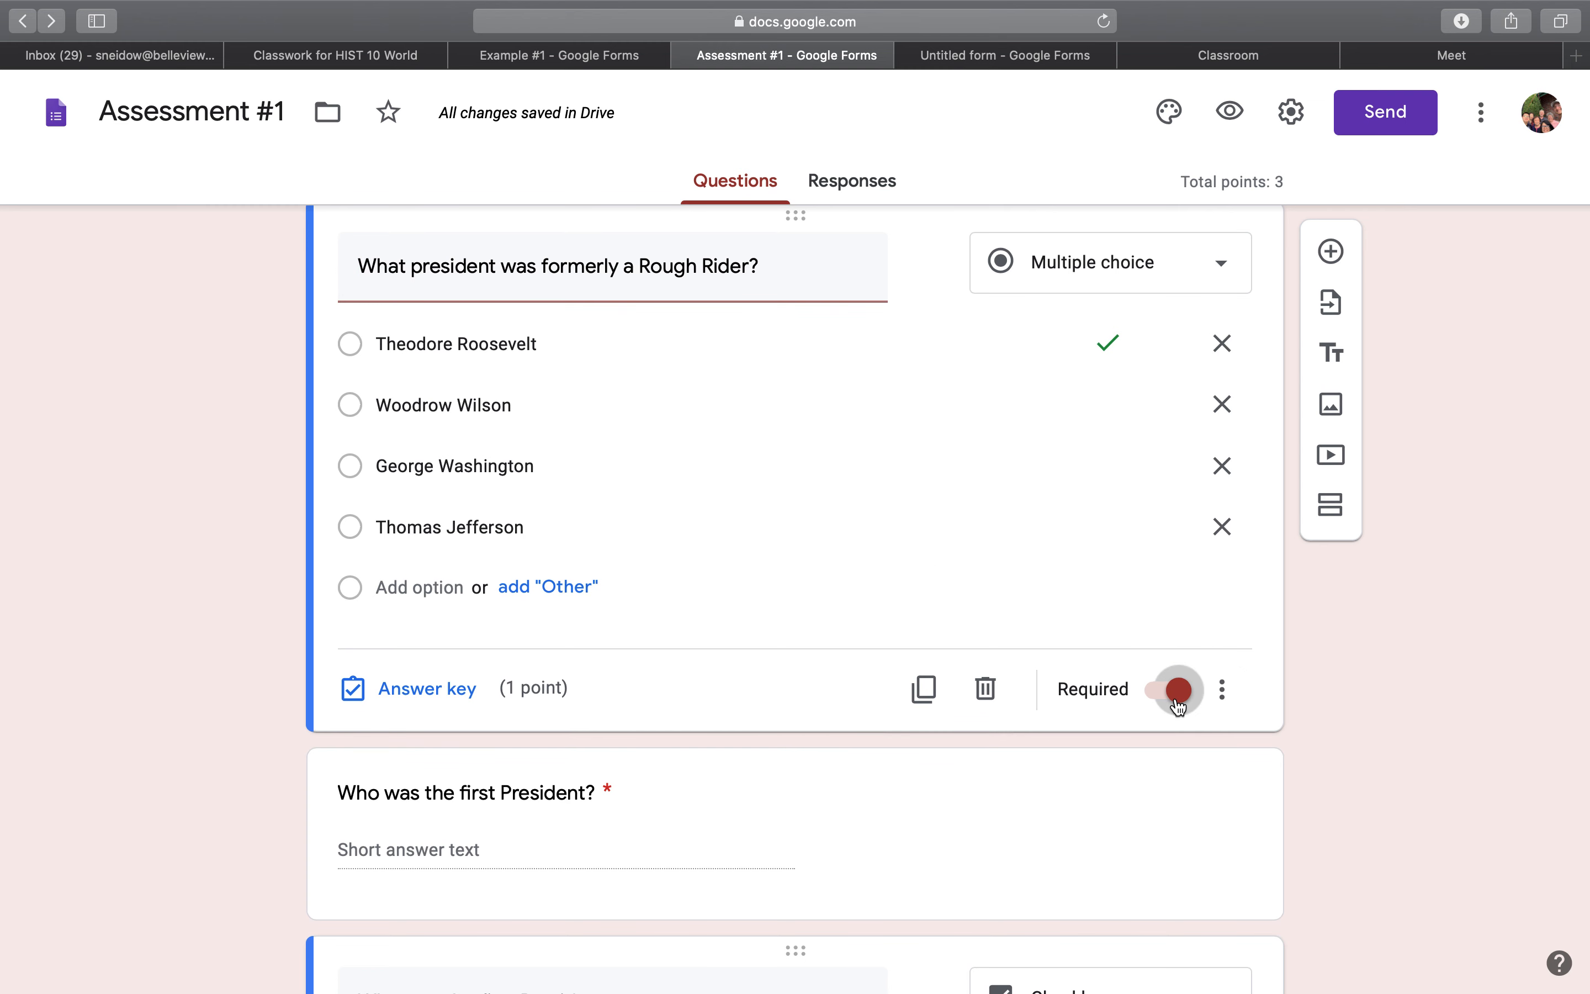
click(1178, 700)
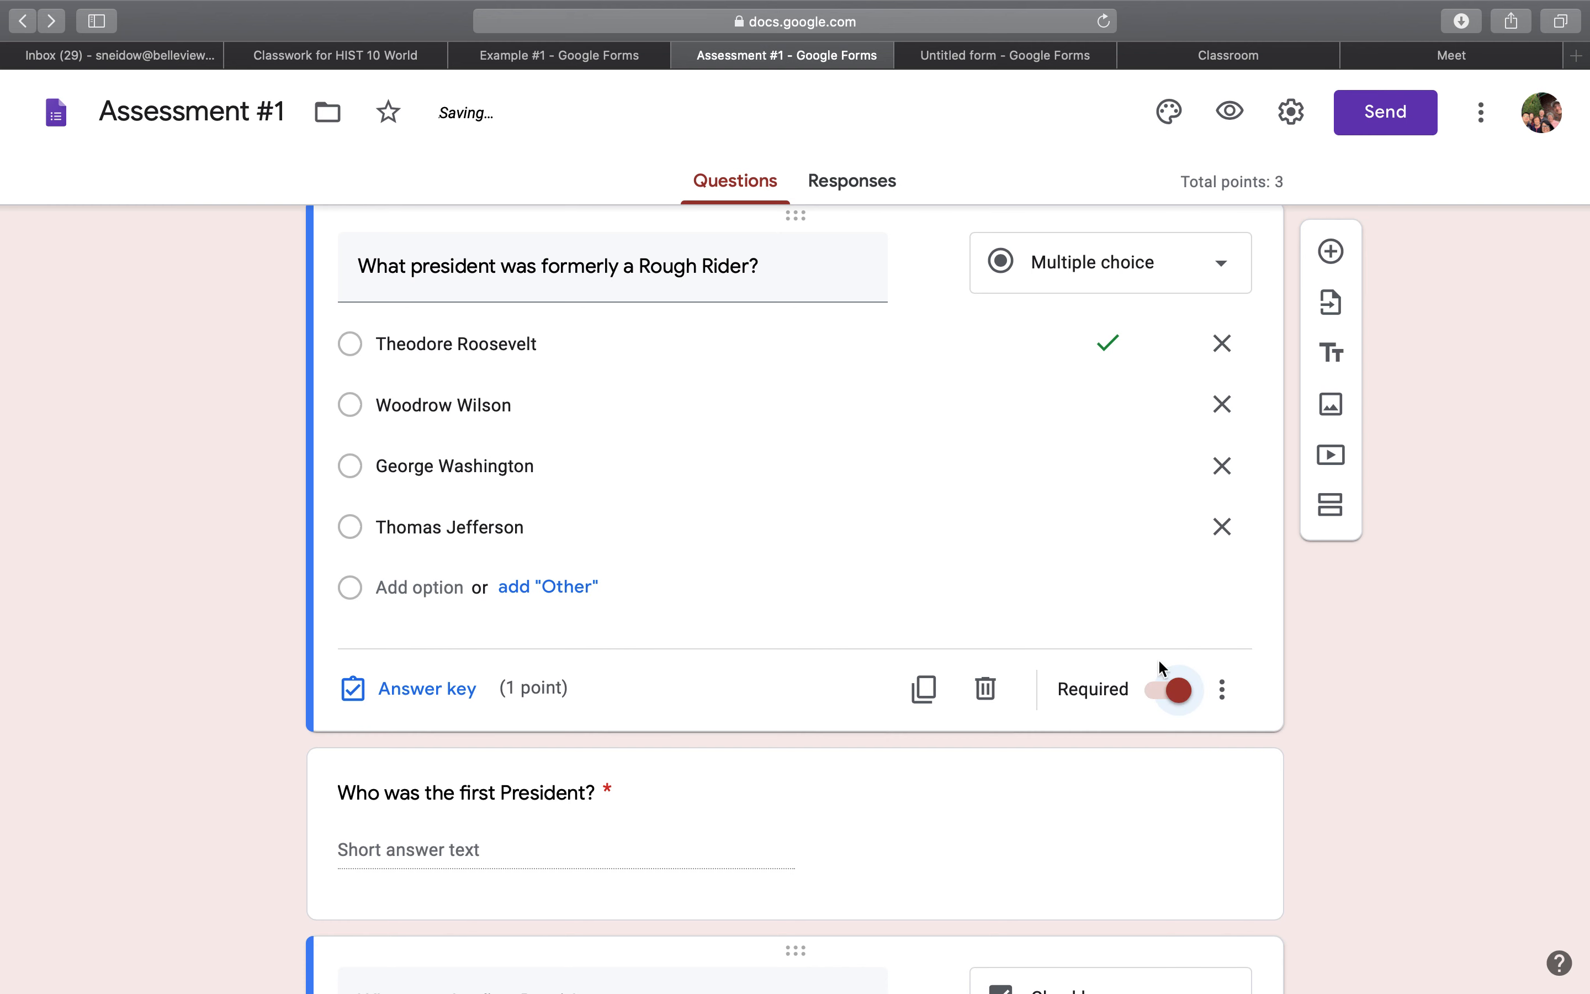
scroll(1133, 583, up, 2)
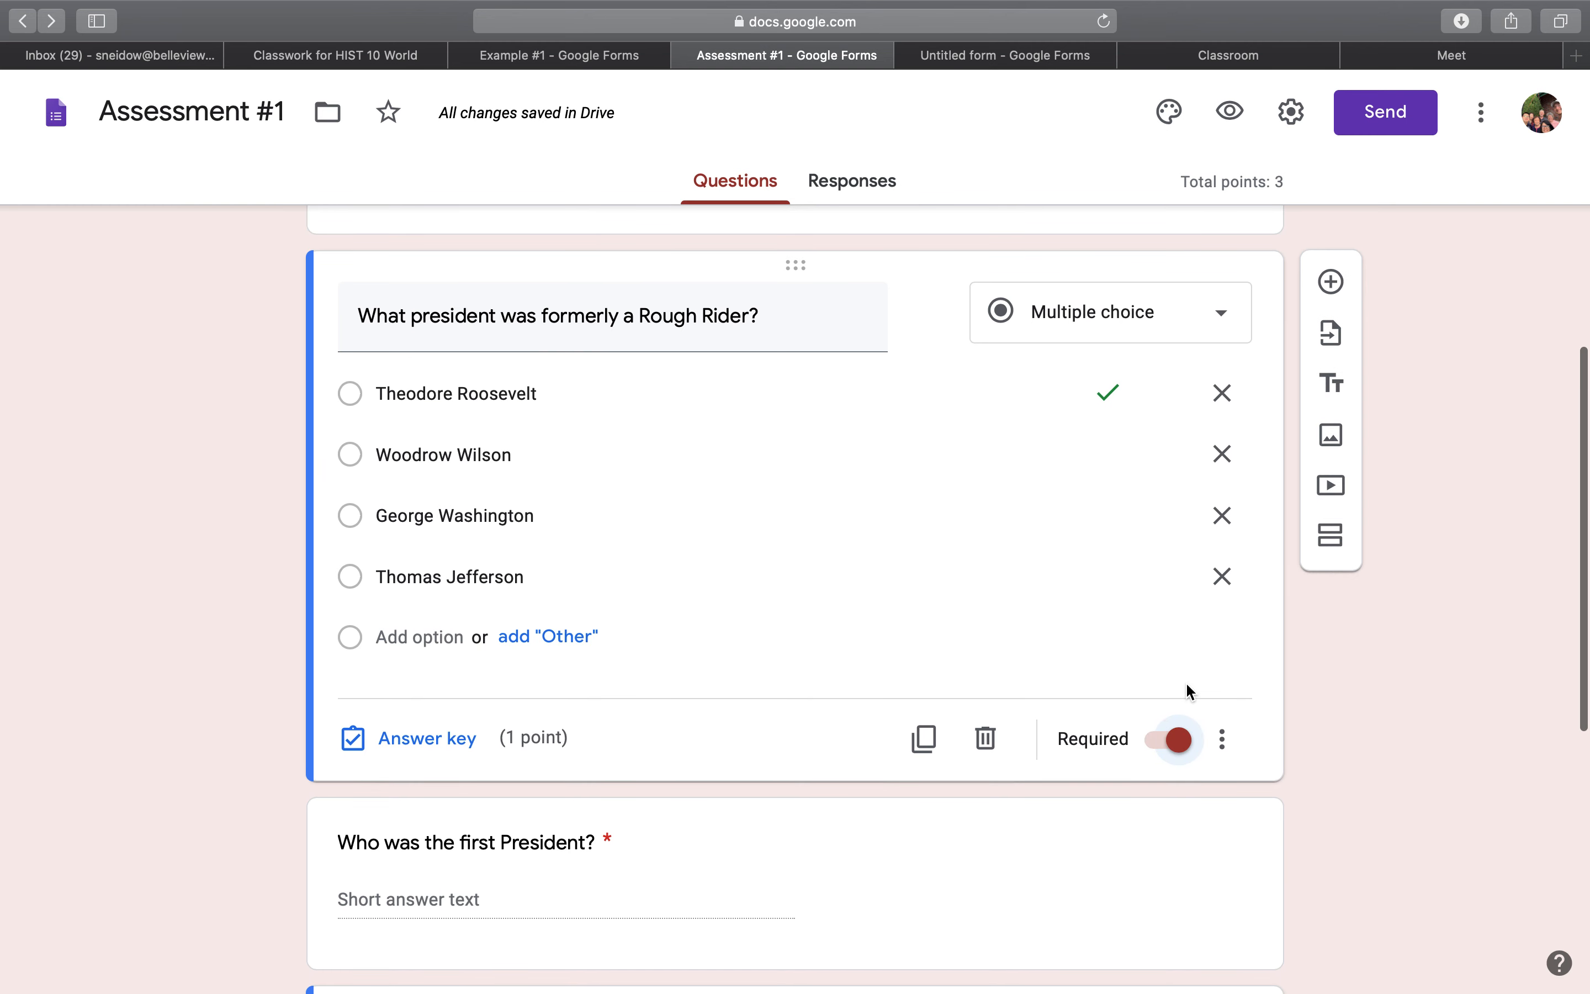
click(1222, 739)
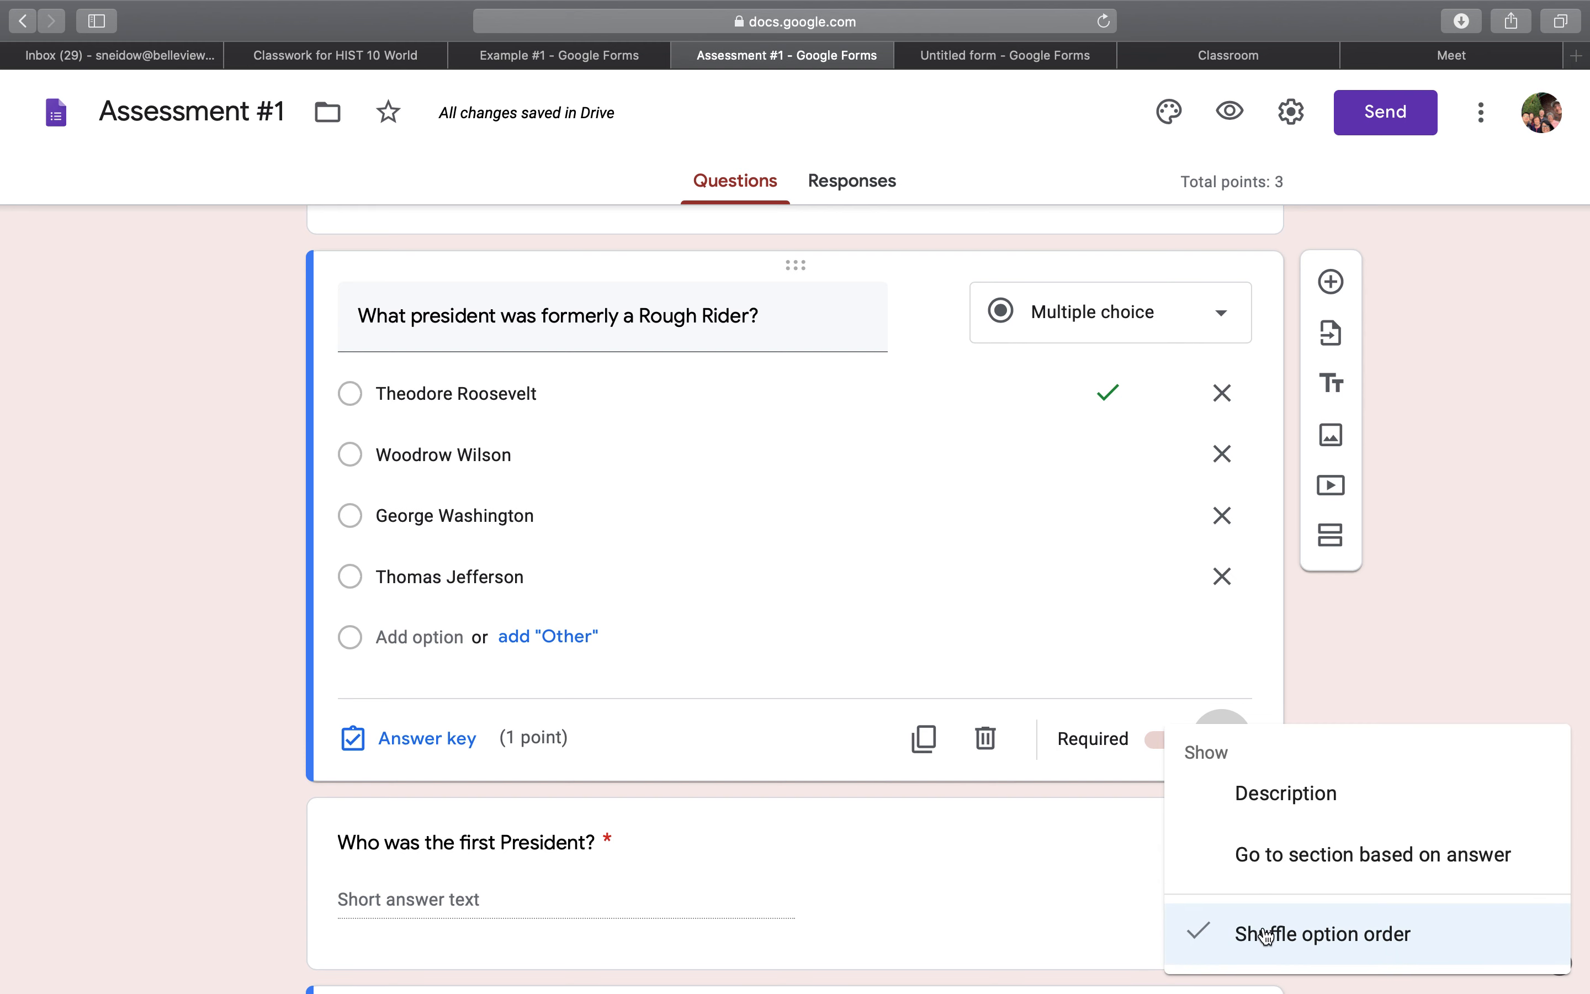
click(1366, 684)
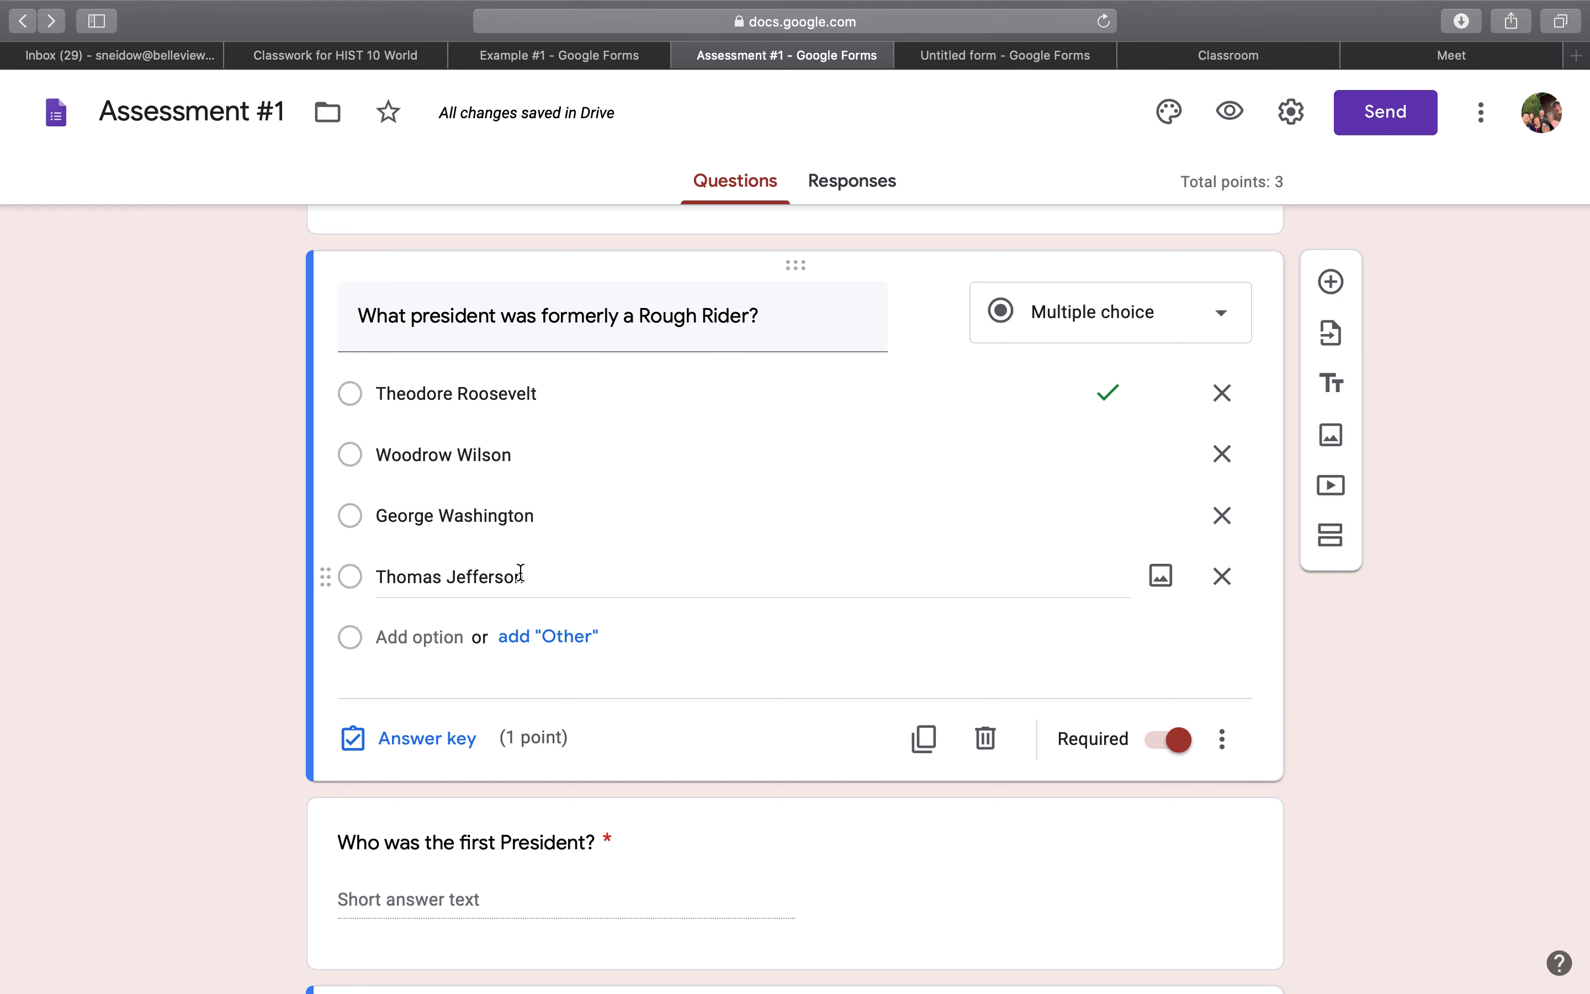
Duplicate the Rough Rider question and change the copy's question text to "Who was the Second President?".
scroll(569, 537, down, 2)
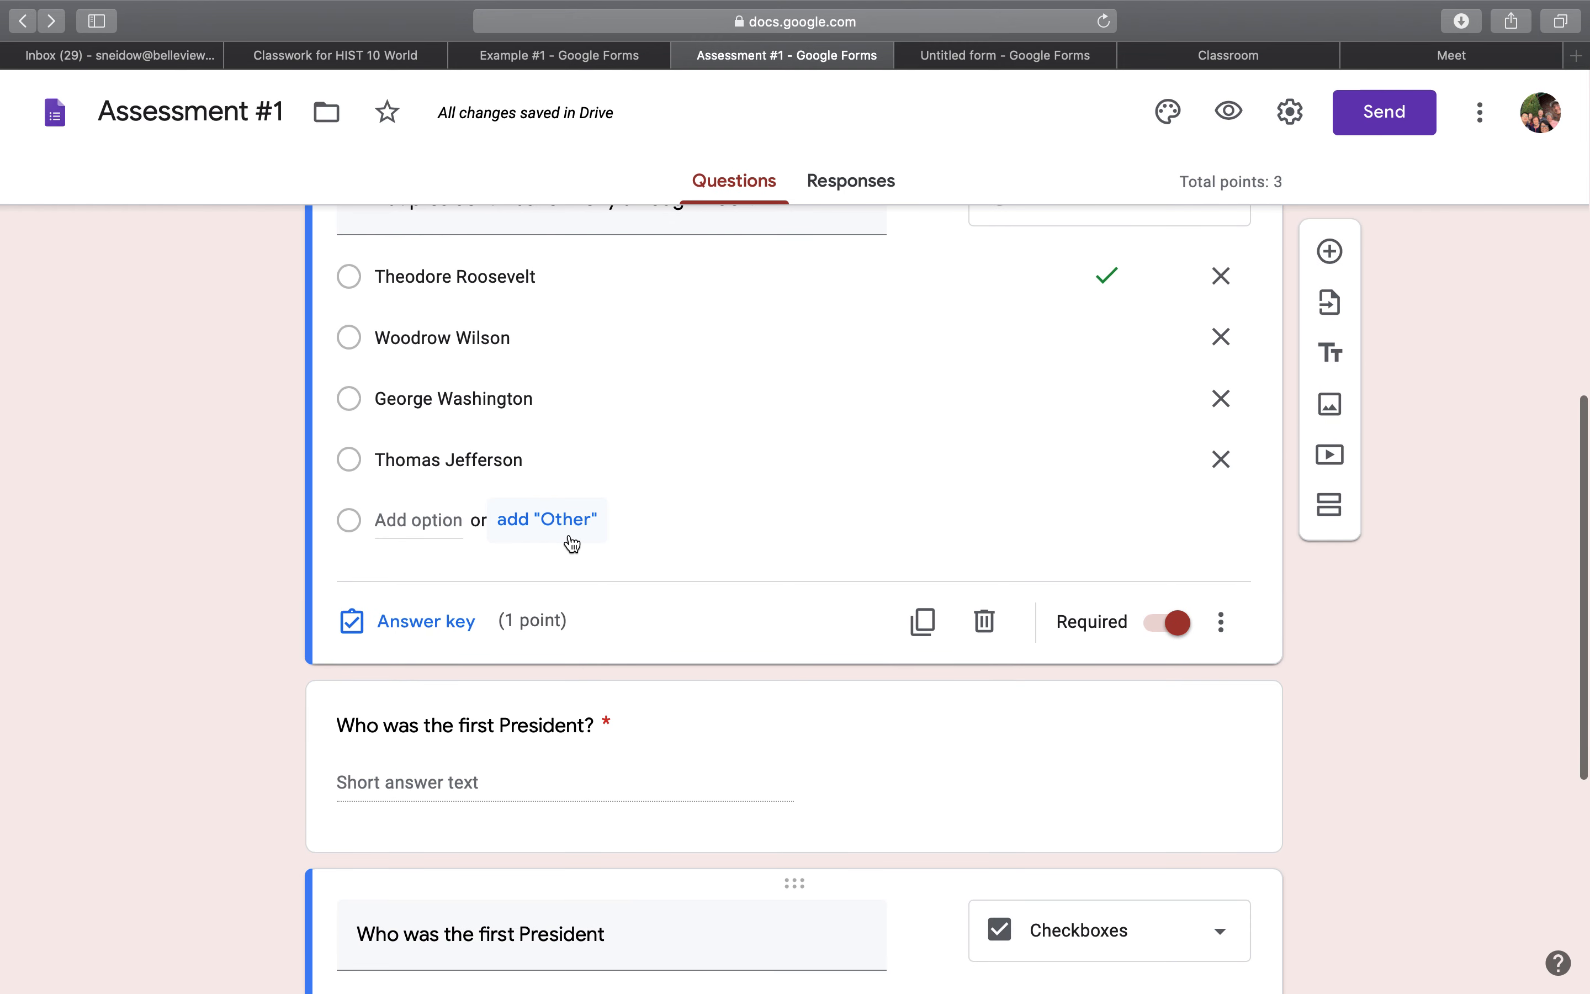
scroll(569, 543, up, 3)
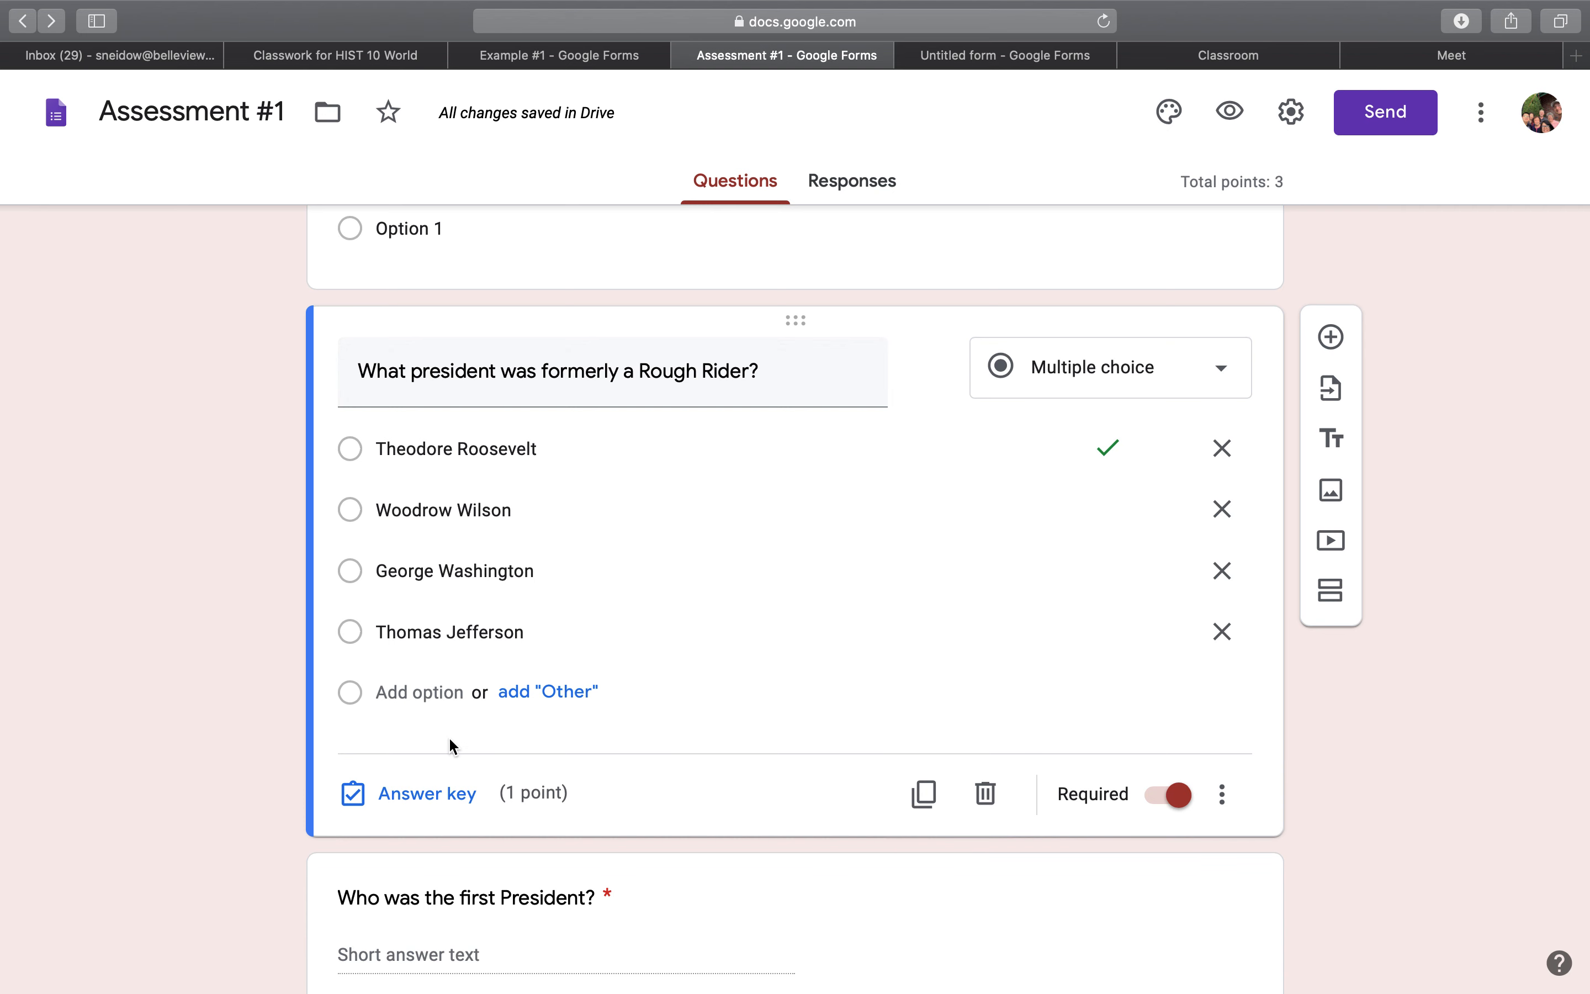
click(925, 797)
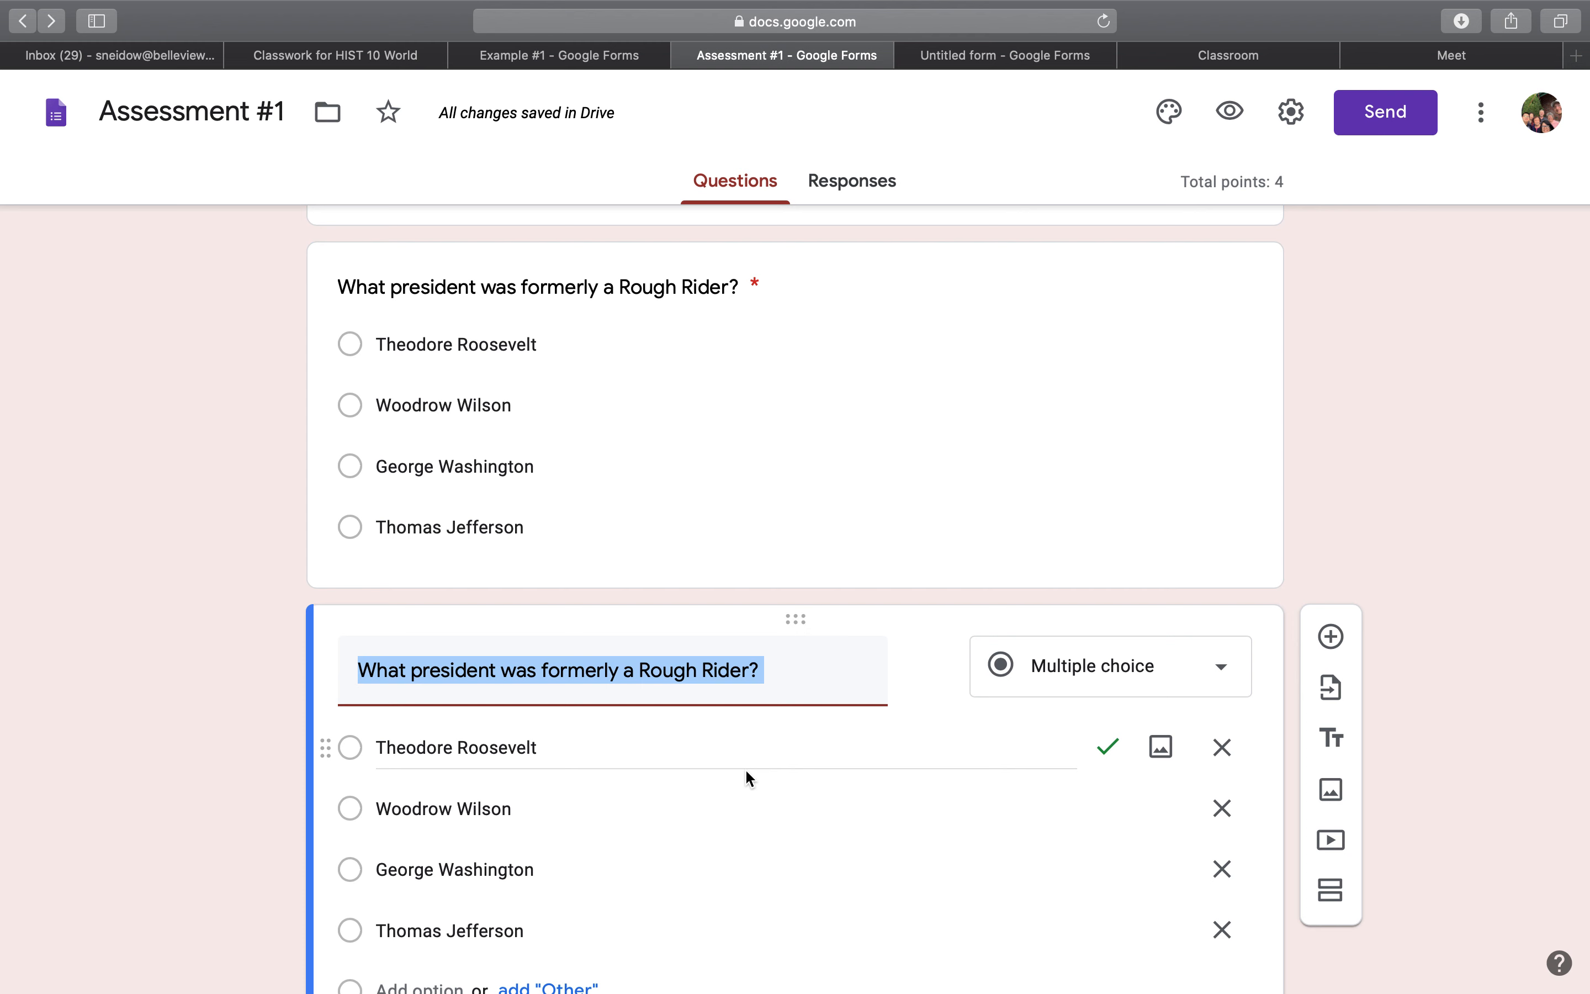
text(Who was)
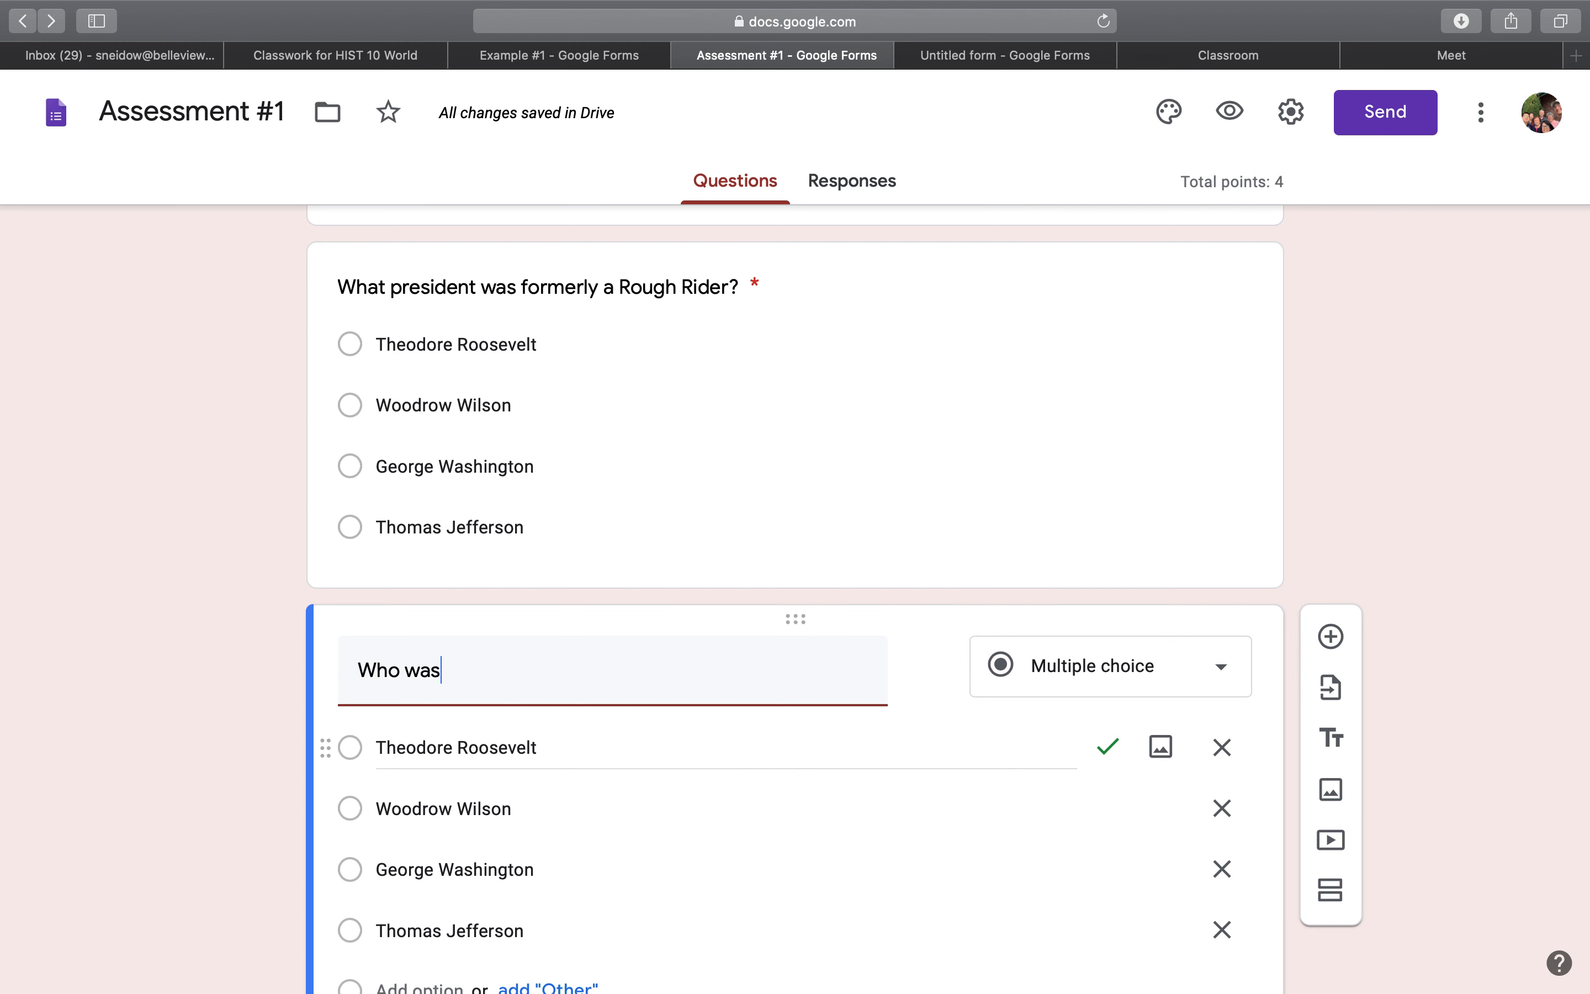
text( the Second President?)
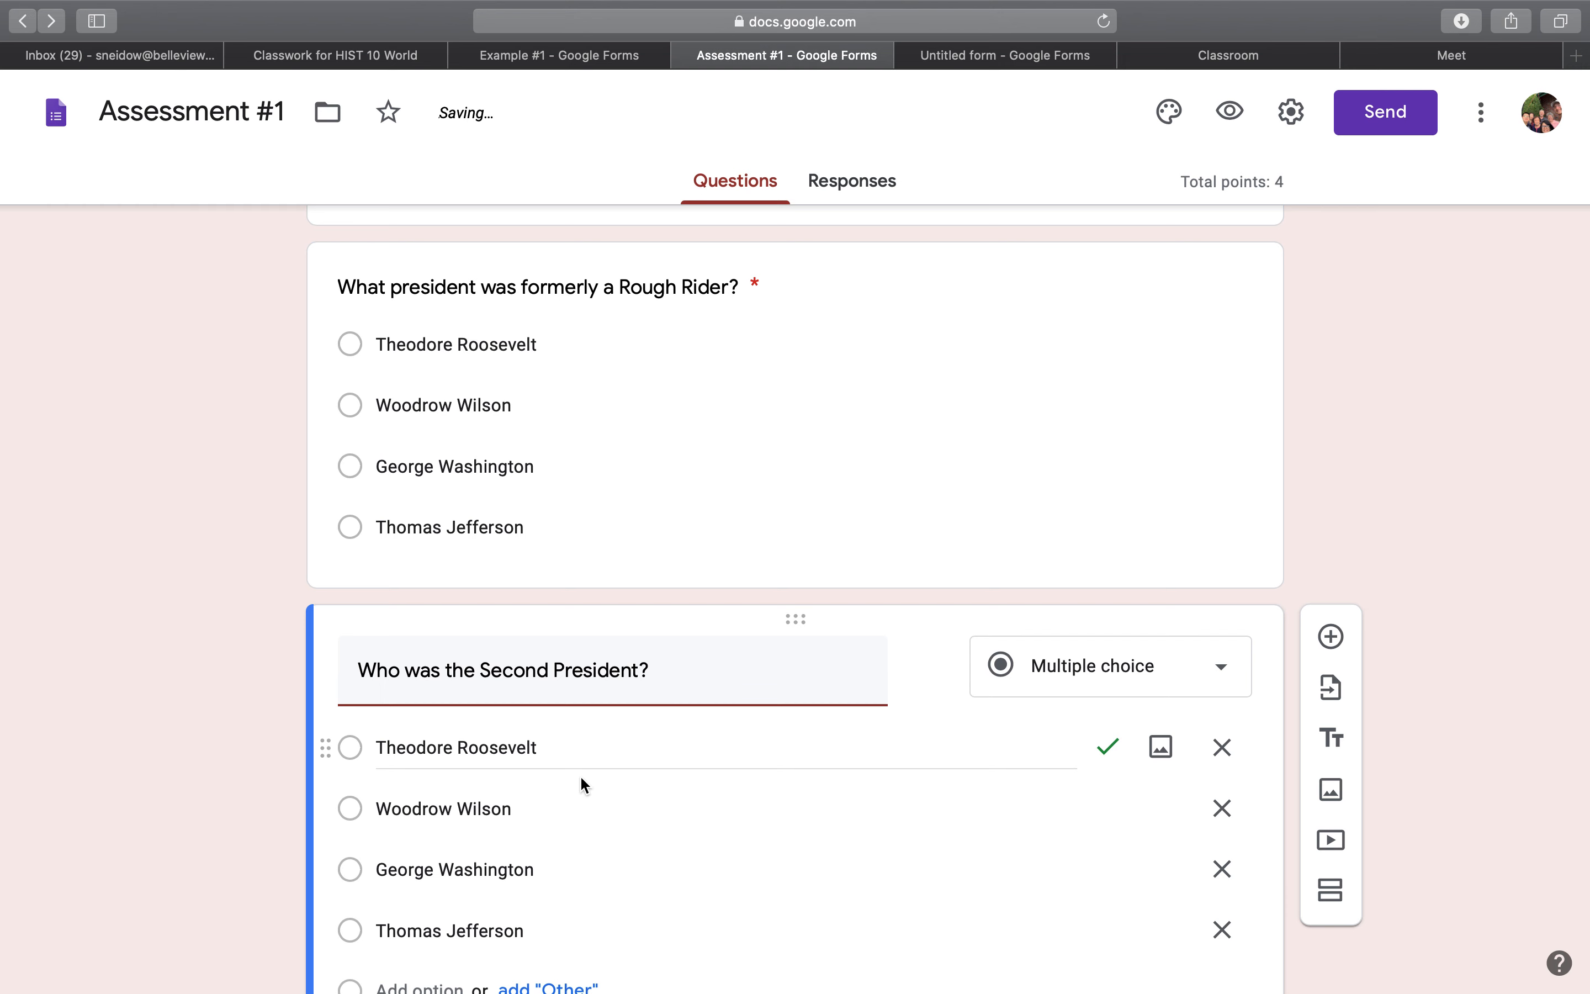
Check the correct answer and points in the Second President question's answer key, then return to the question.
scroll(578, 779, down, 5)
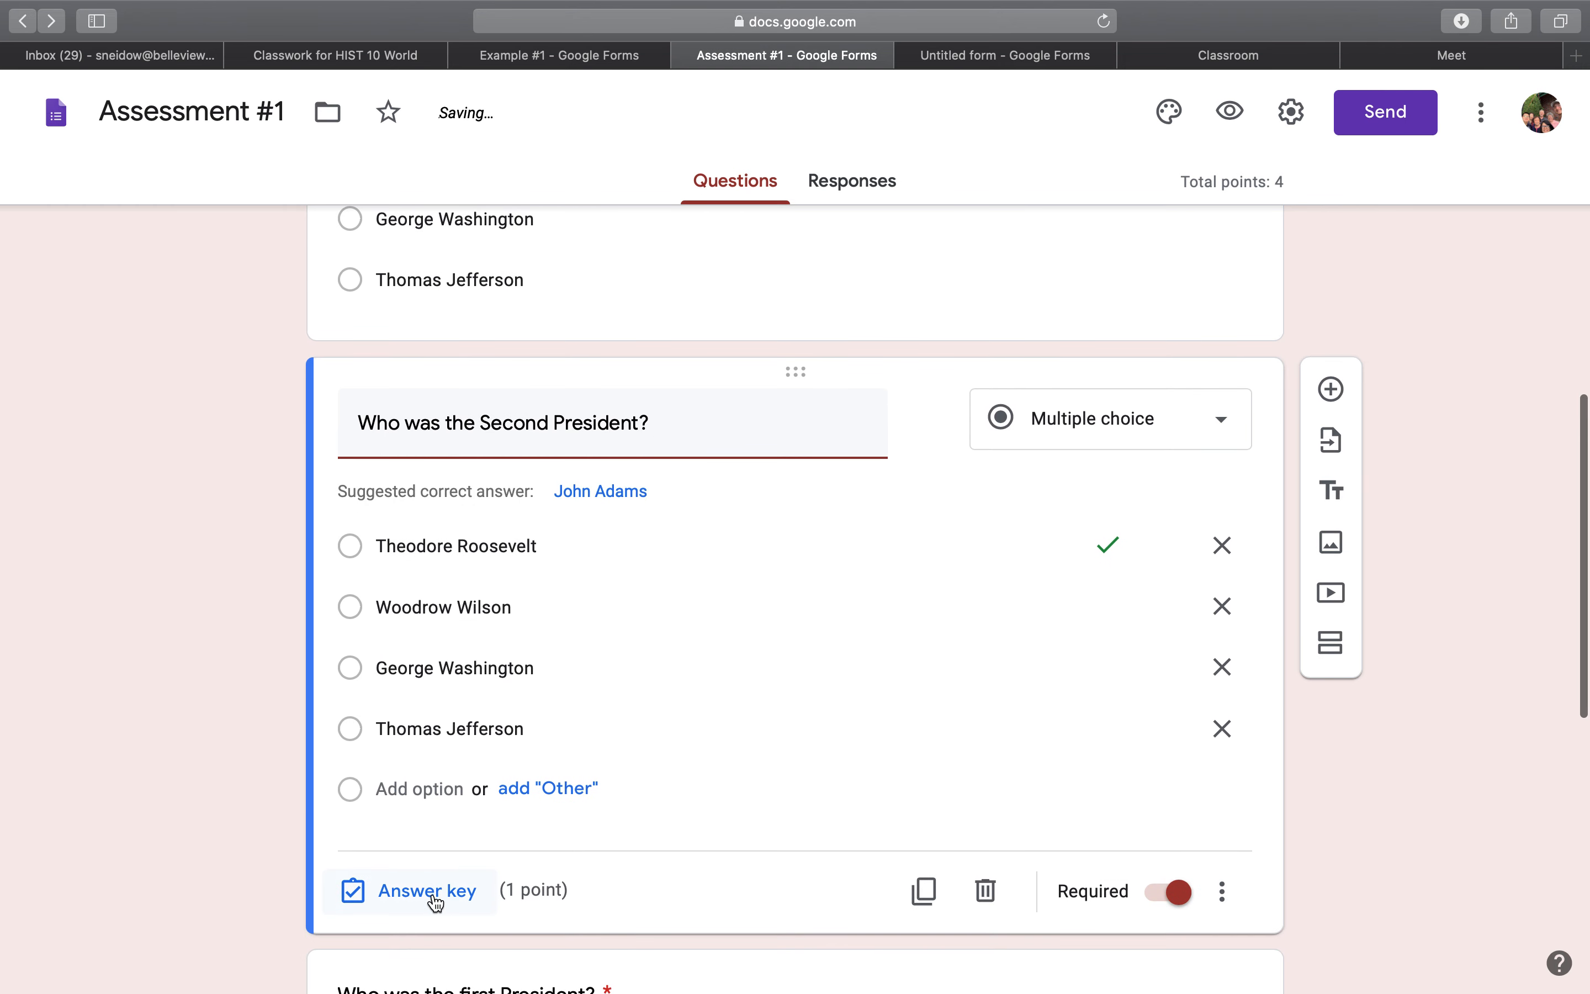
click(435, 901)
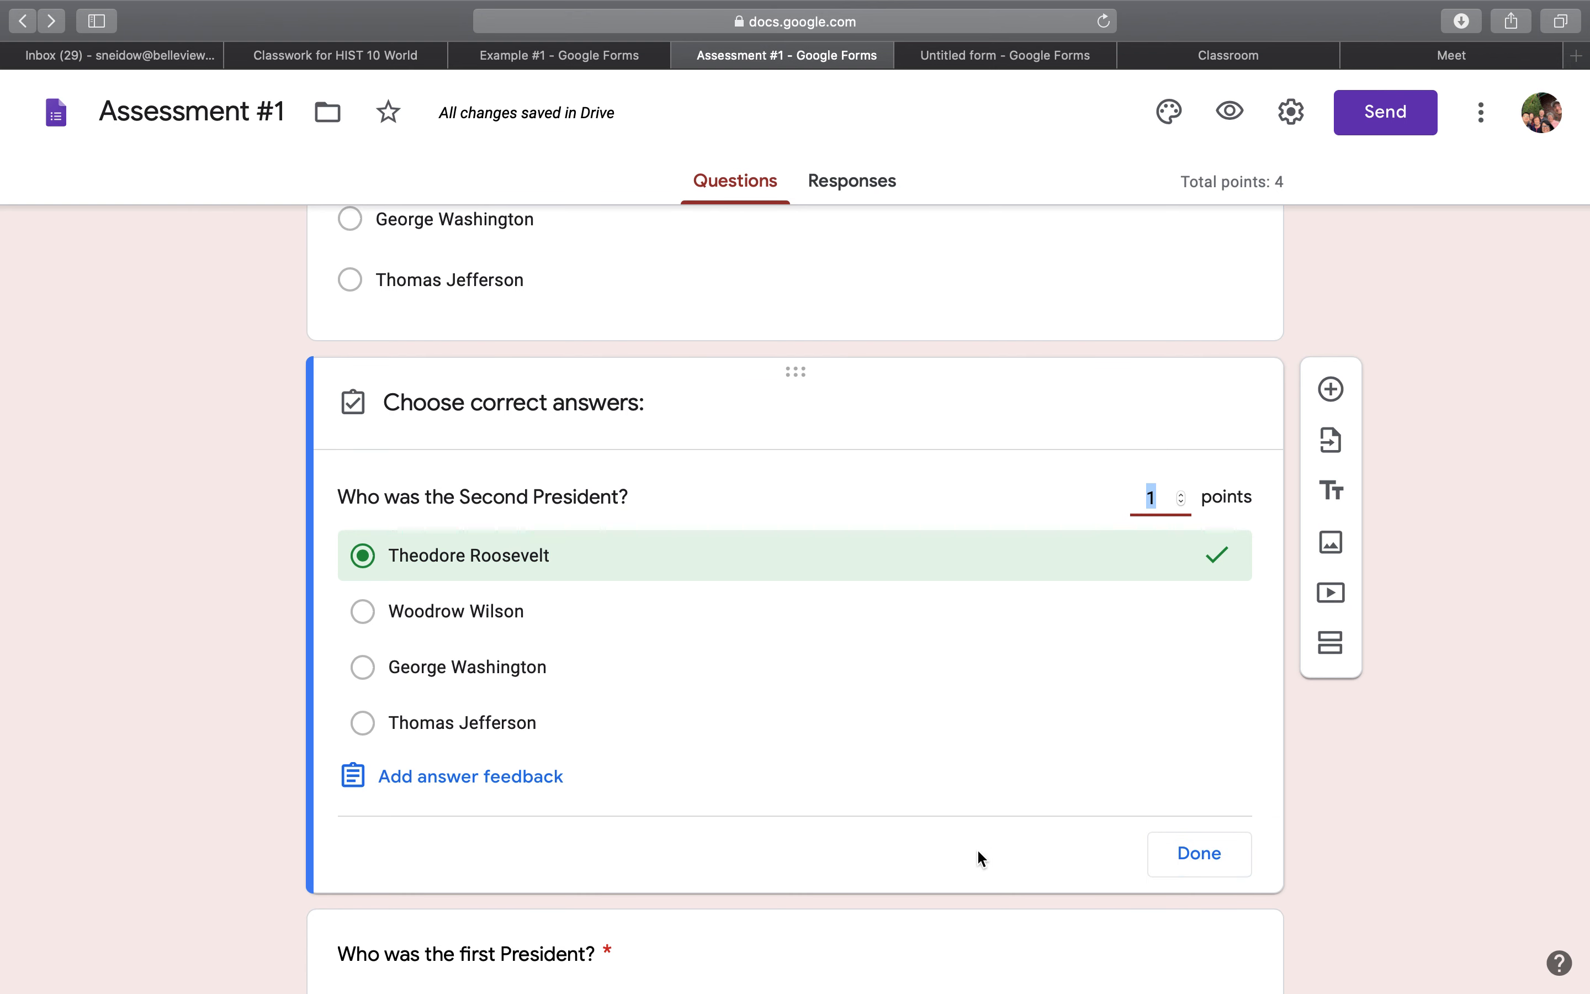
click(1200, 853)
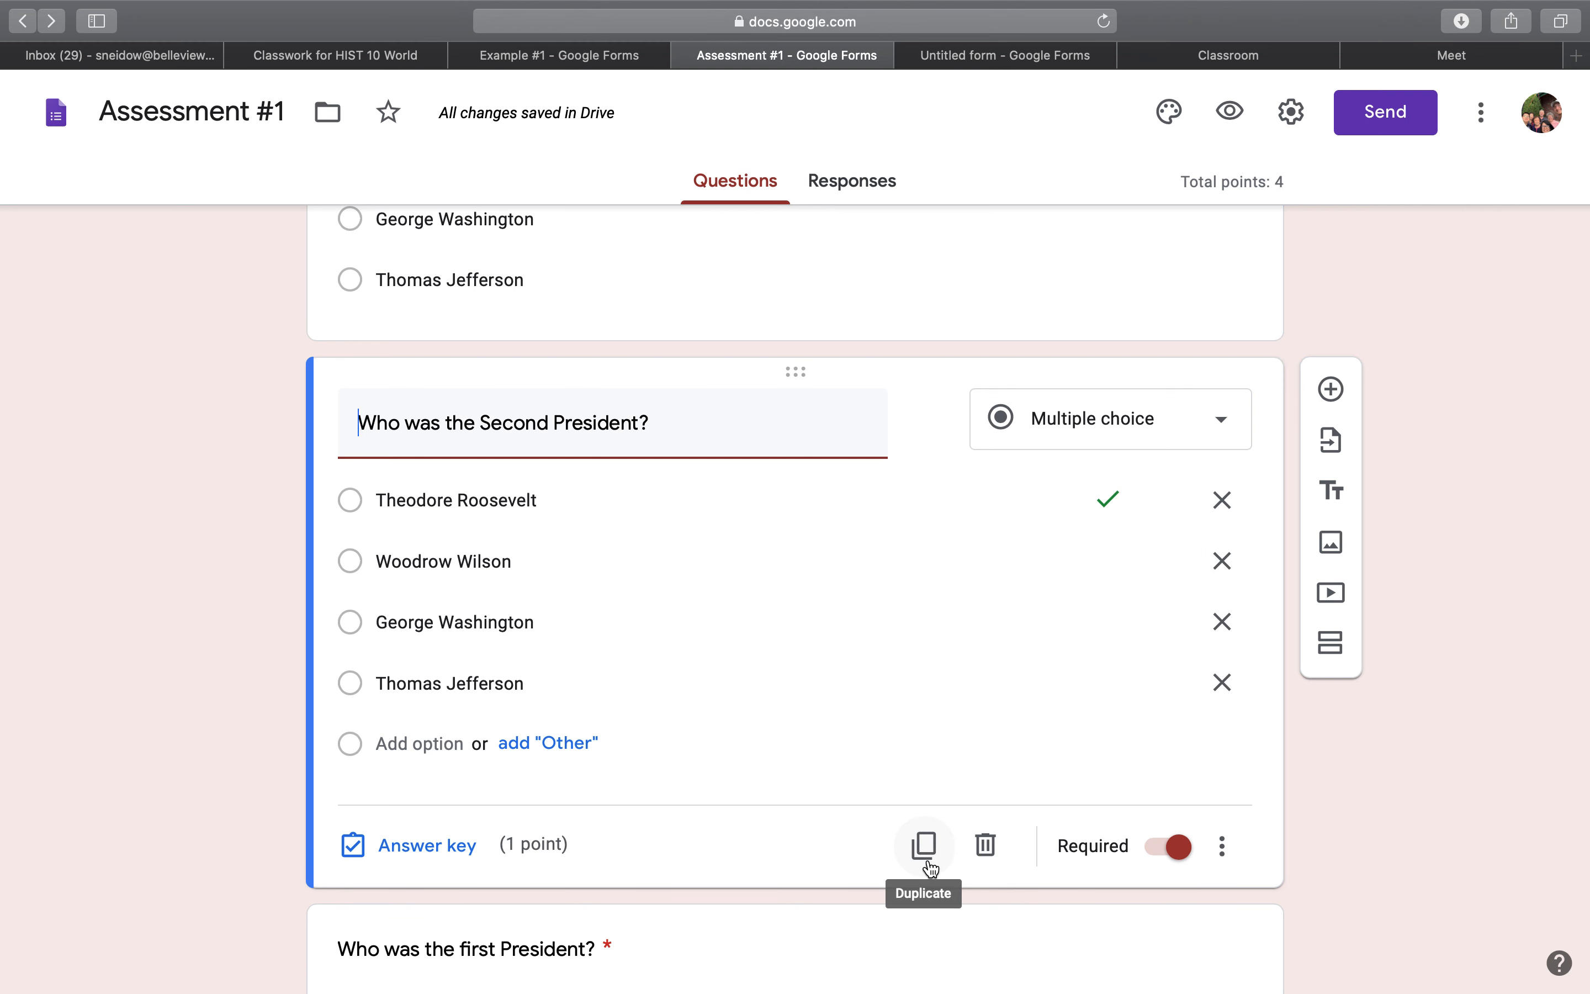
Change the Second President question's type to Short answer.
scroll(996, 724, down, 5)
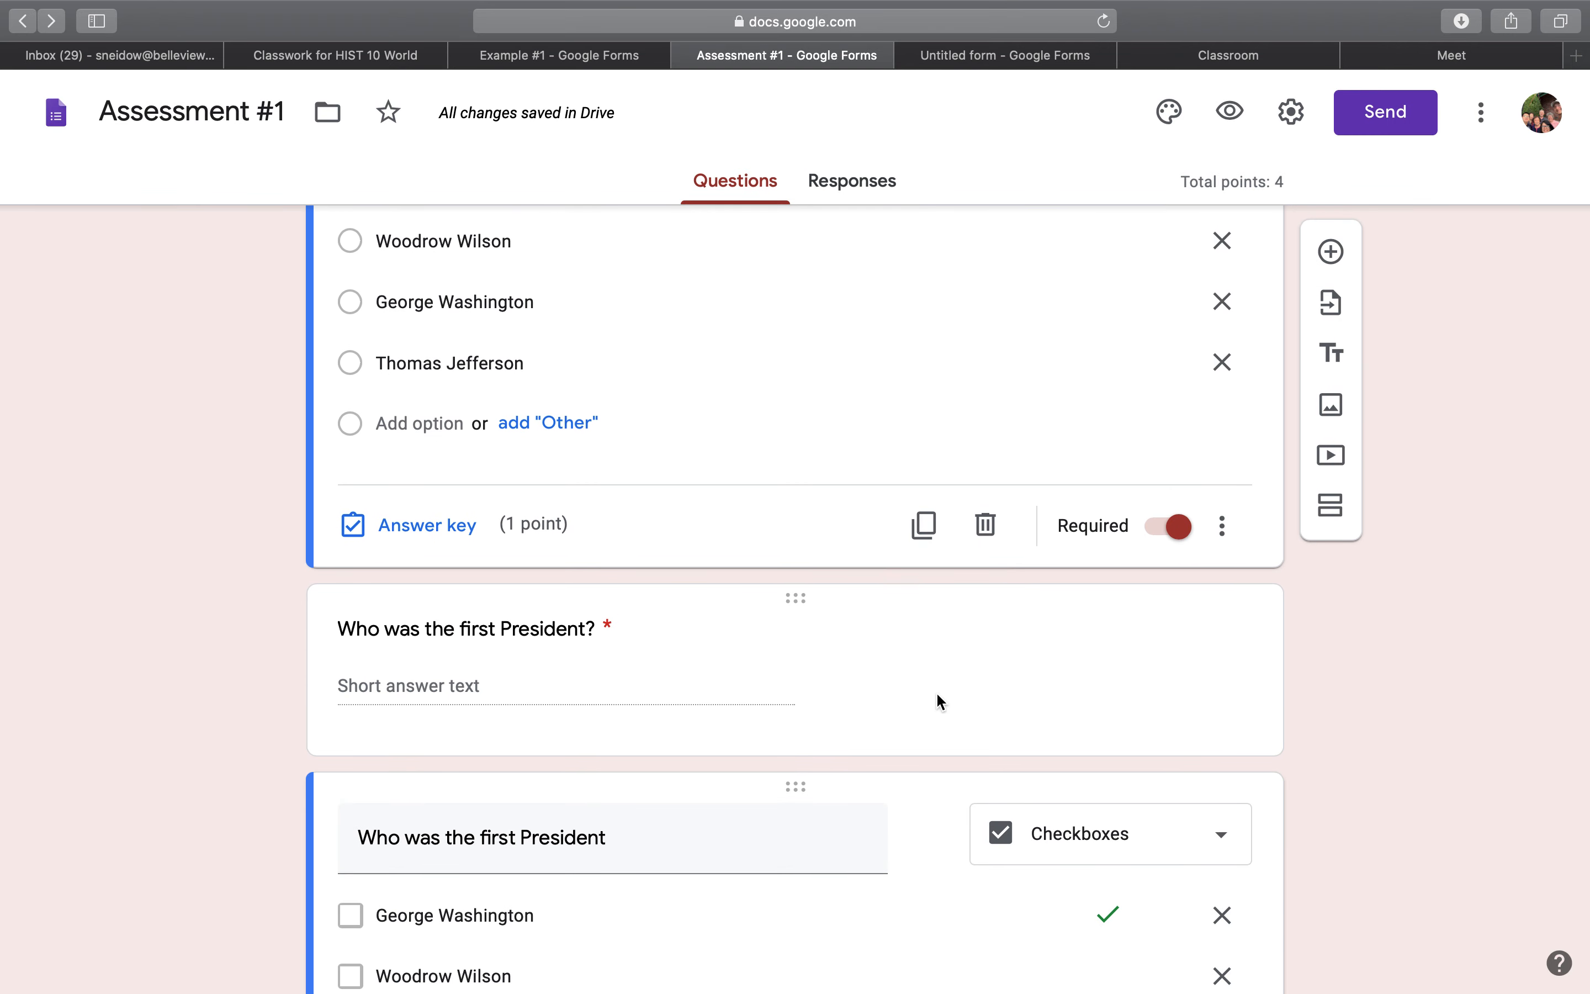
scroll(937, 697, down, 1)
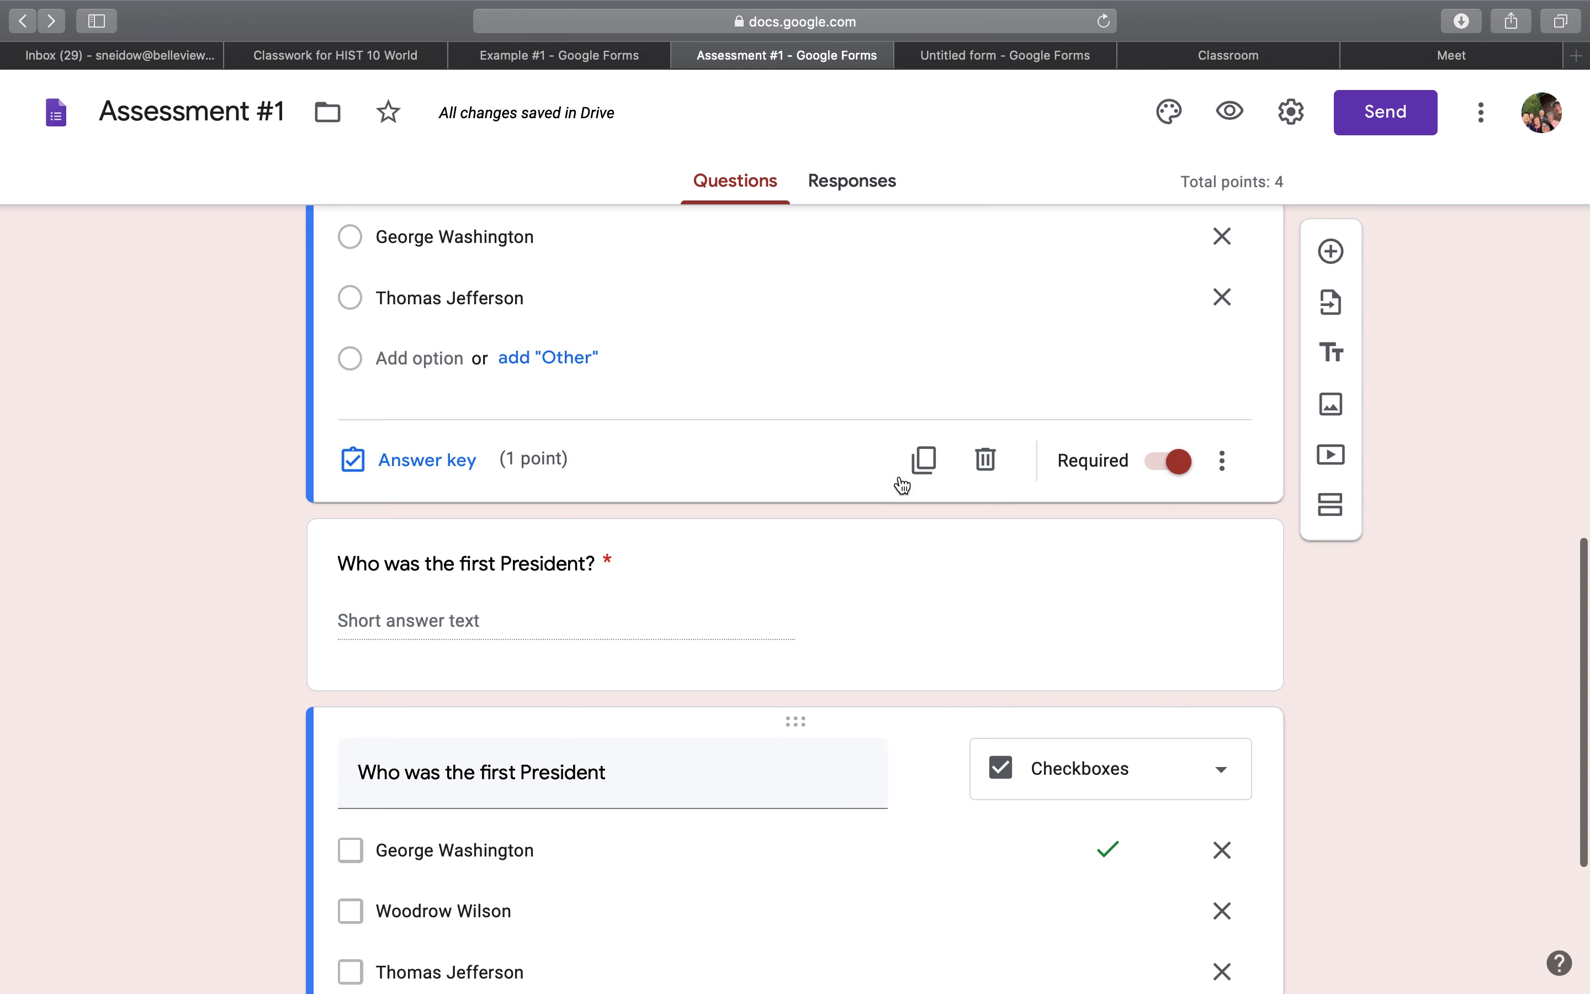
click(902, 483)
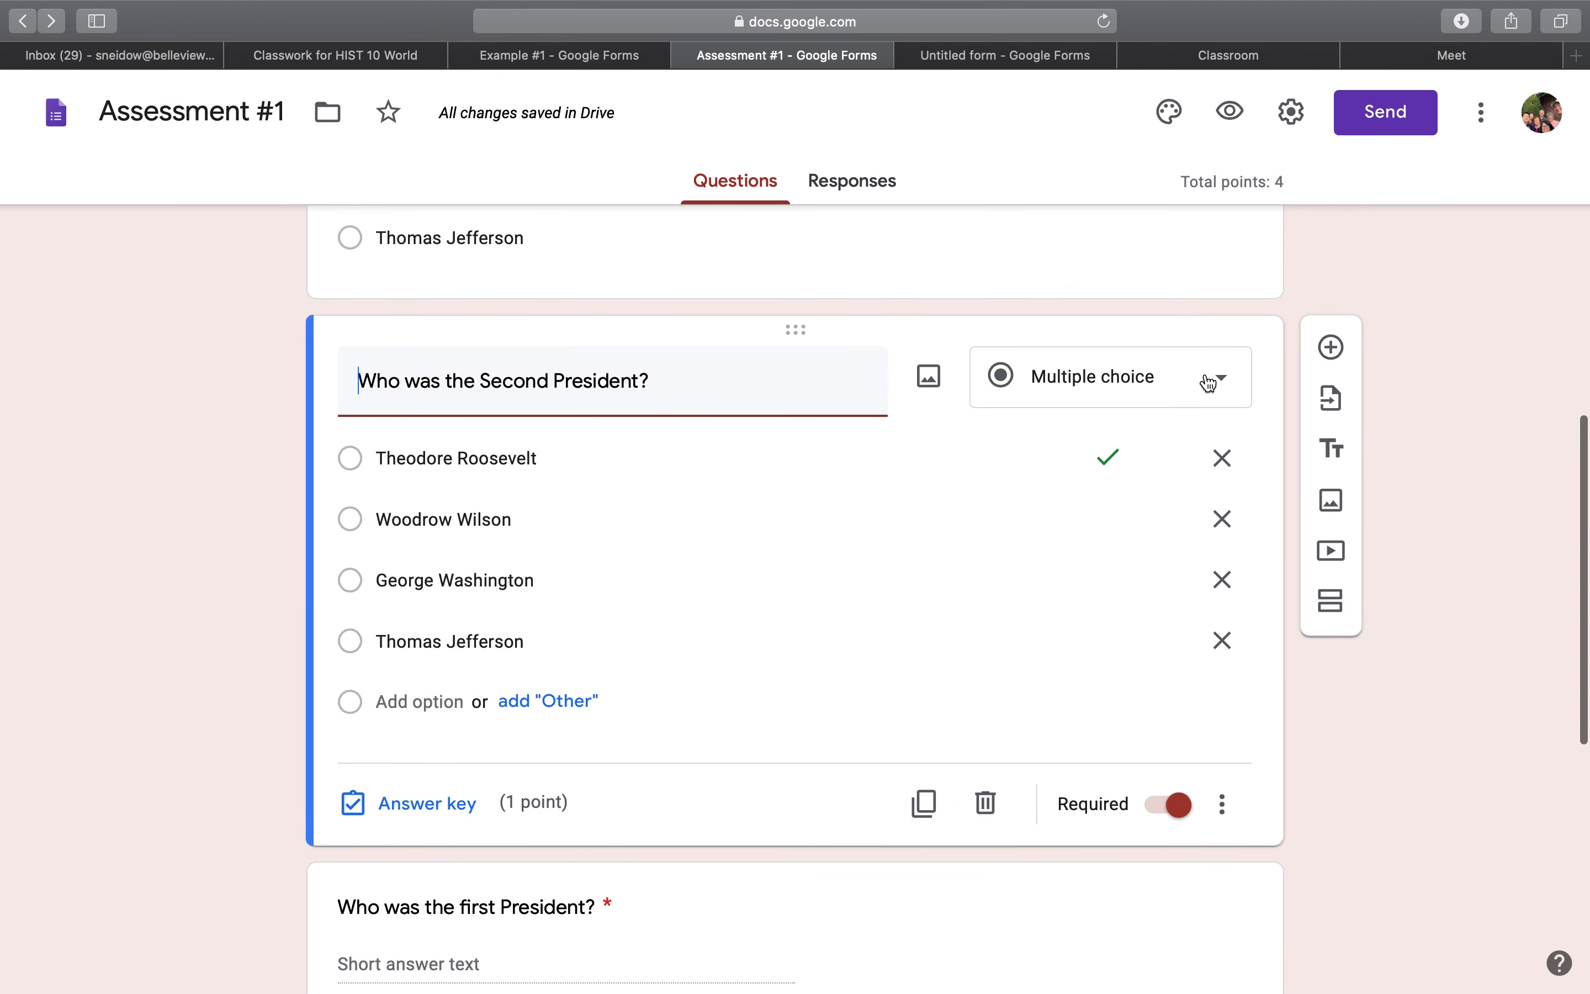
click(1207, 383)
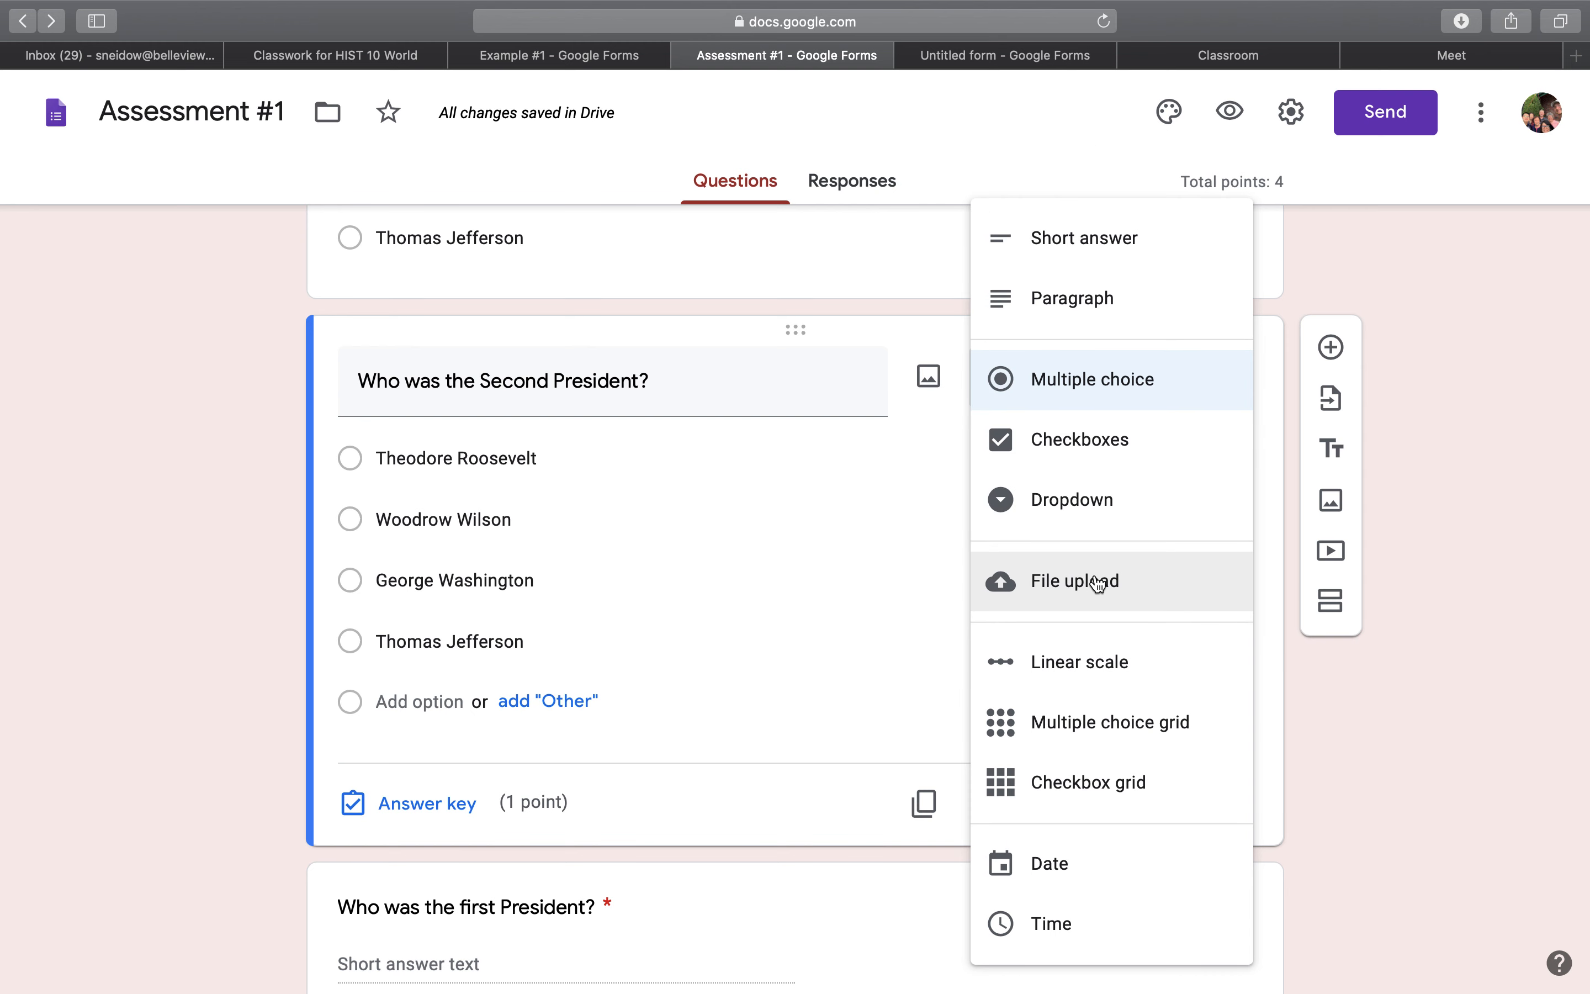
click(1072, 266)
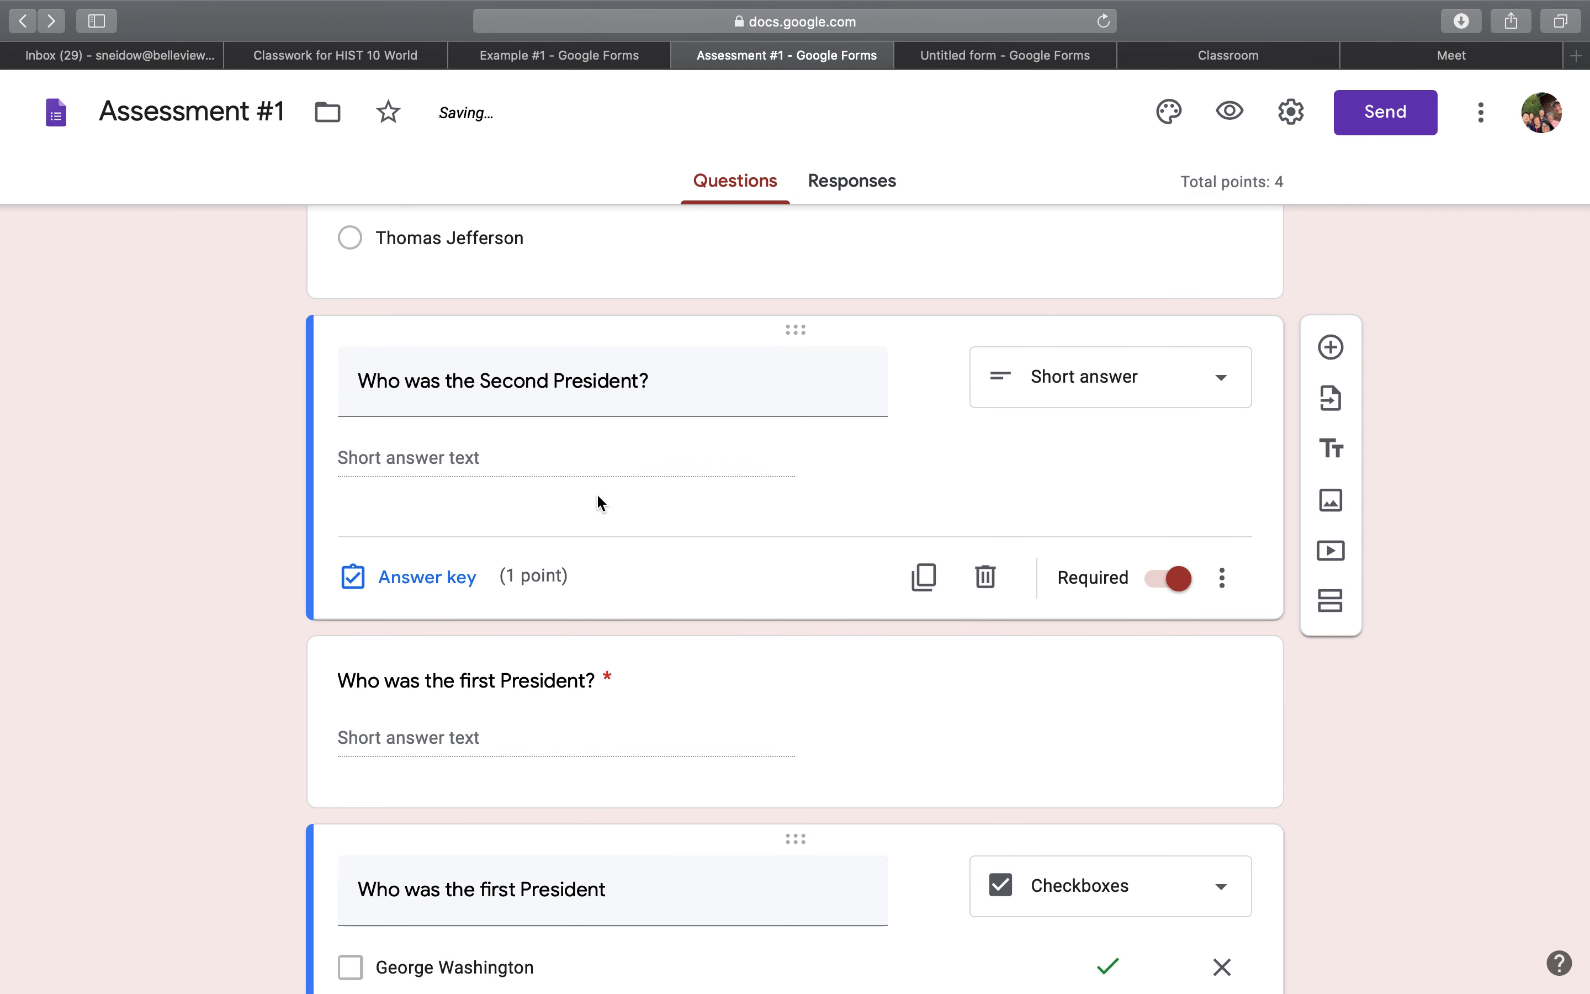
Add two correct-answer entries with the default text "Correct Answer" to the Second President question's answer key and close it.
click(442, 595)
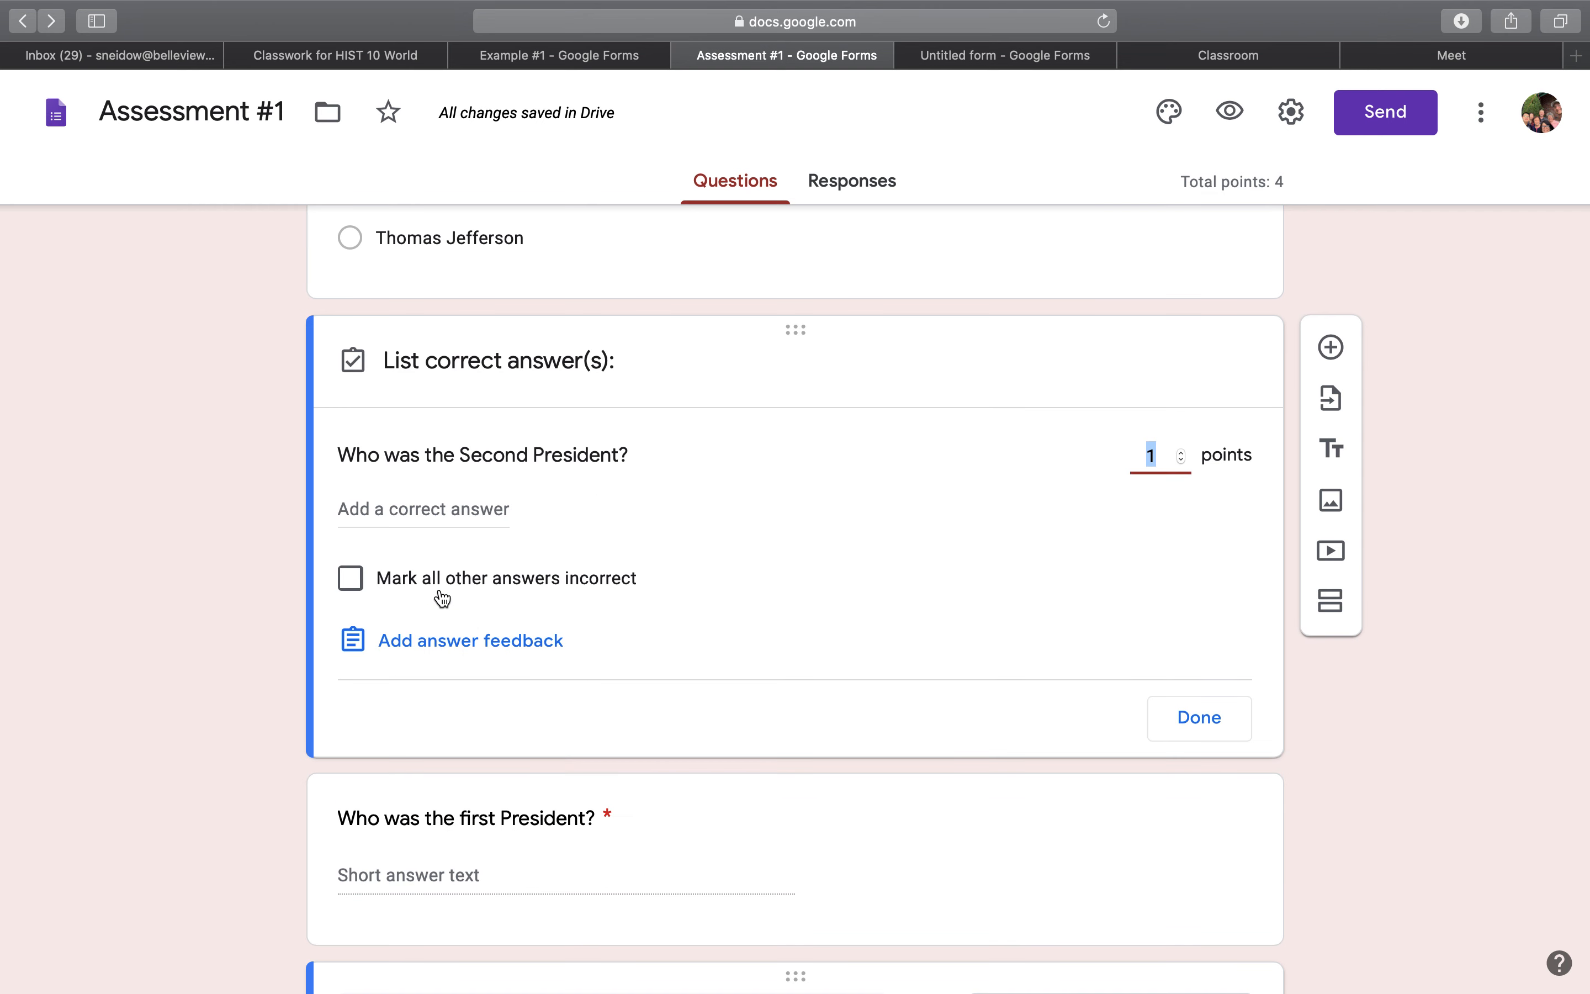
click(432, 509)
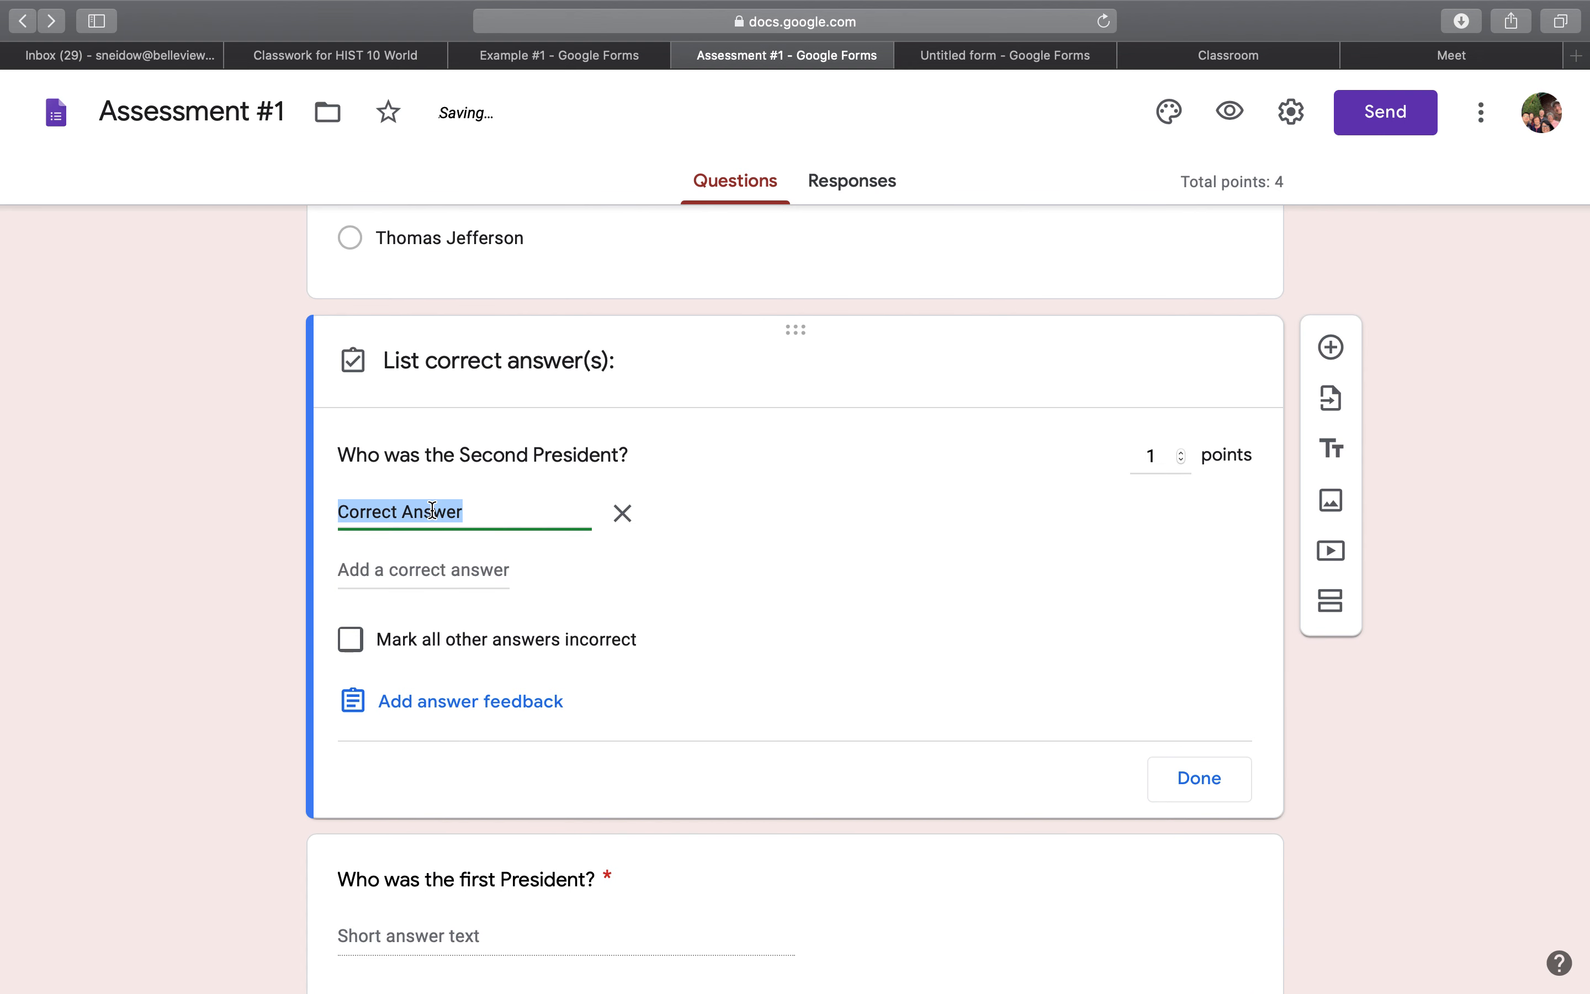
click(447, 570)
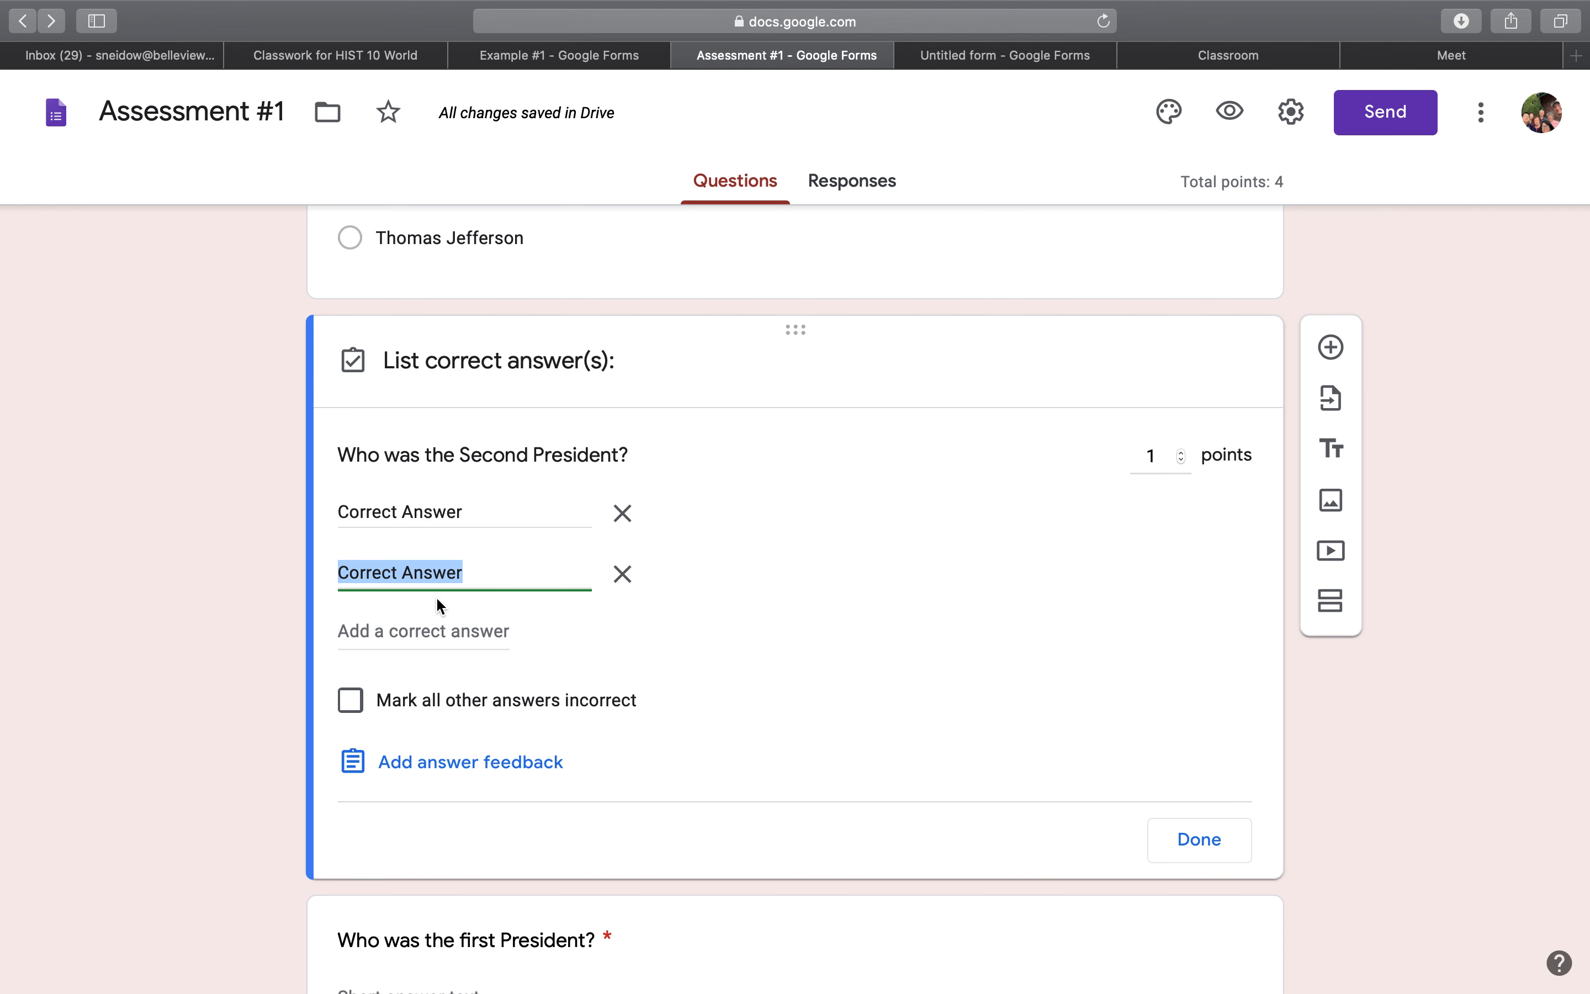
click(1190, 846)
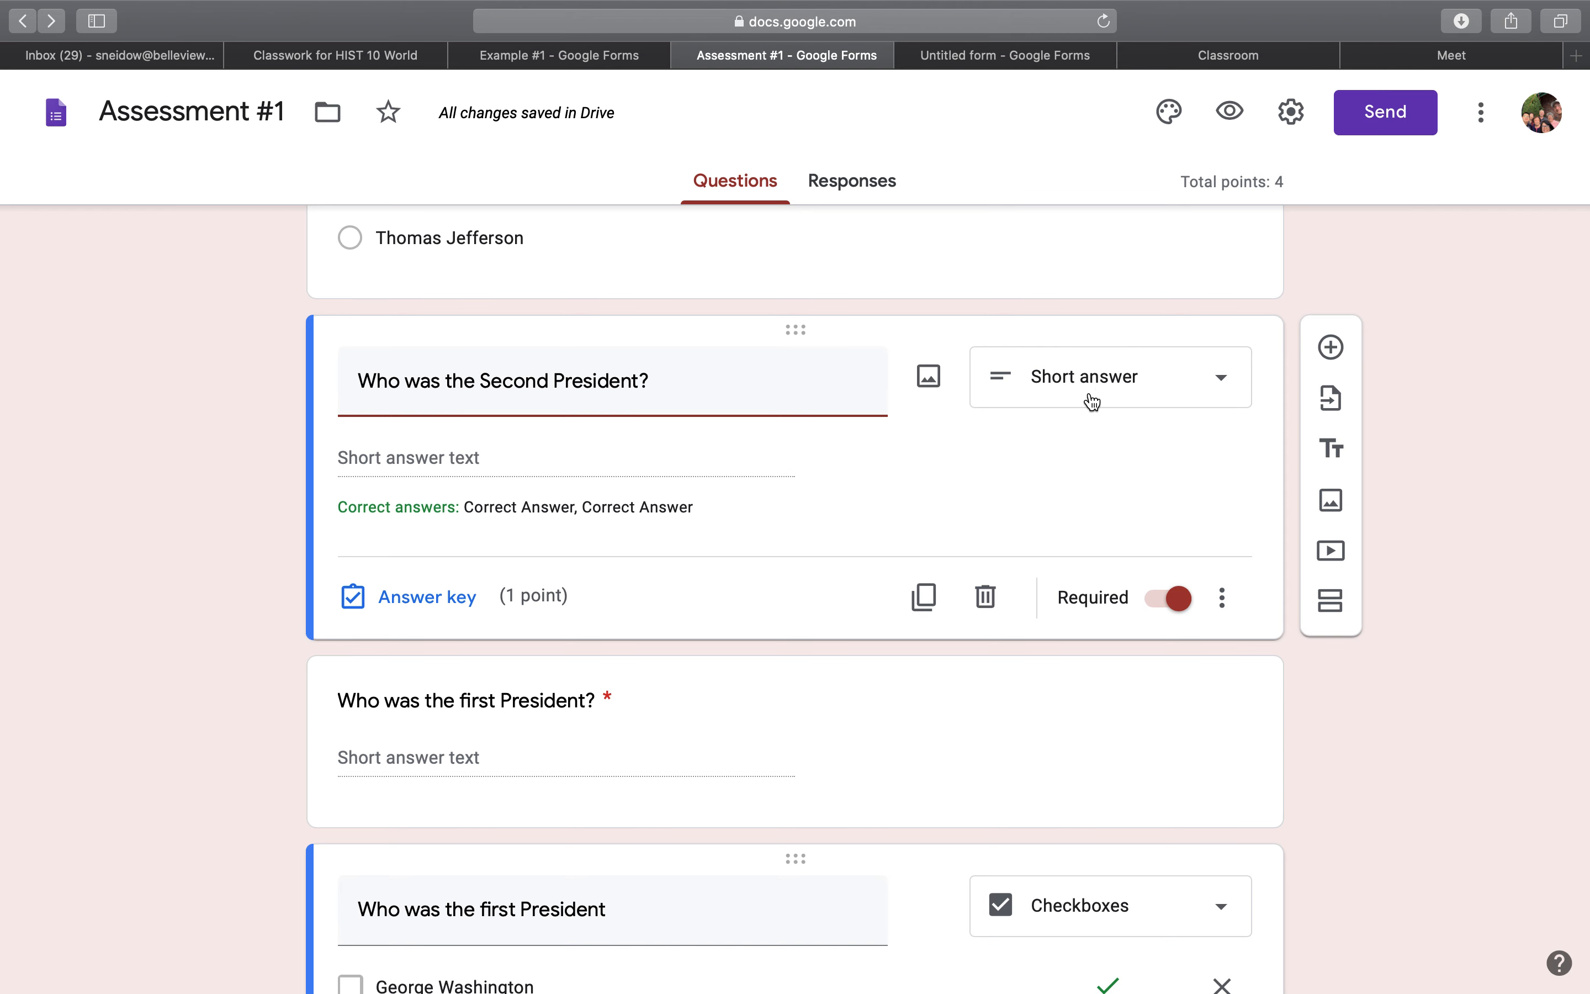
Add a new blank multiple-choice question directly below the Second President question.
scroll(1037, 595, down, 3)
scroll(1032, 577, down, 4)
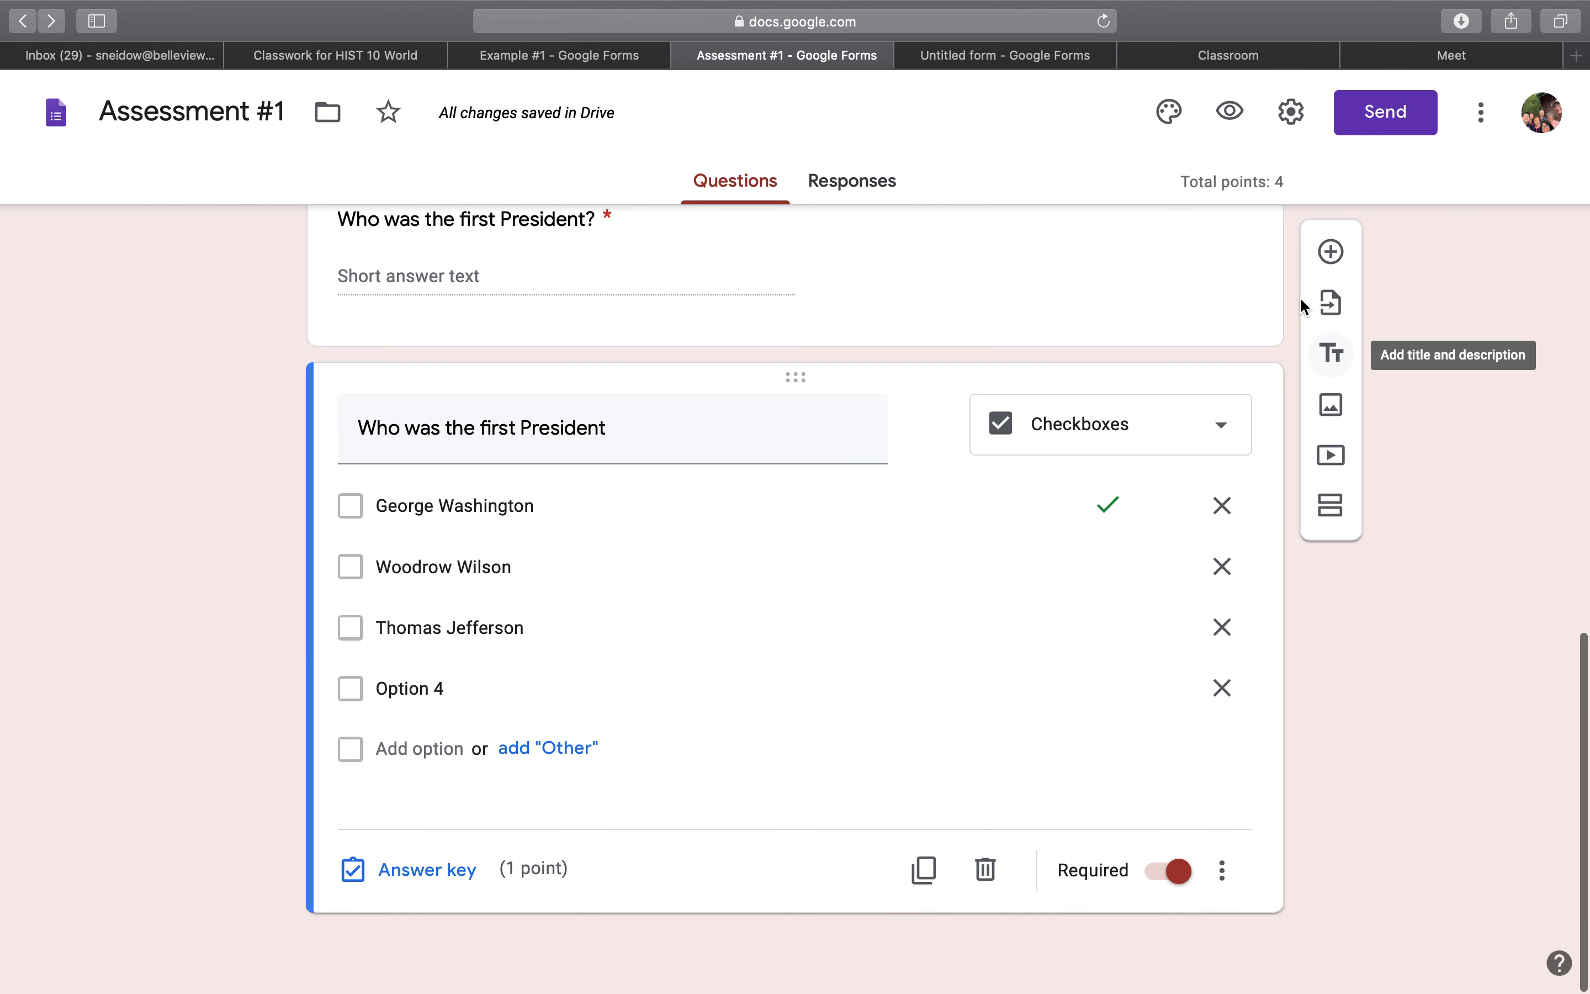
click(1332, 253)
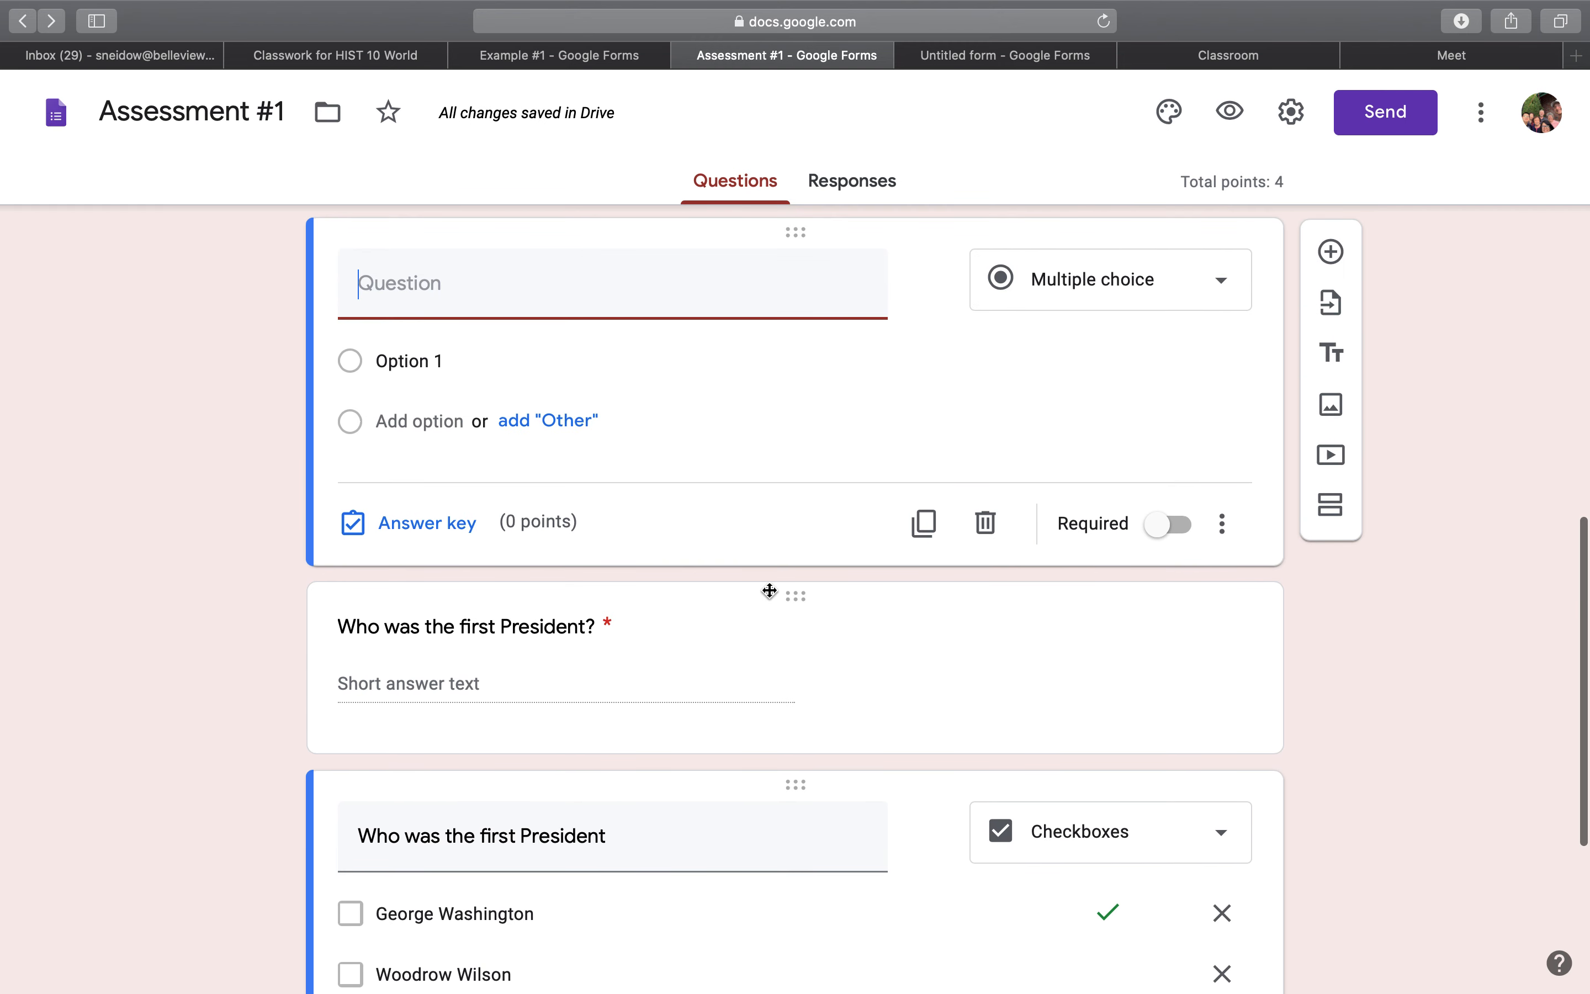
Move the short-answer first President question below the checkboxes question and retitle it "Renaissance Painters".
drag(788, 596, 778, 949)
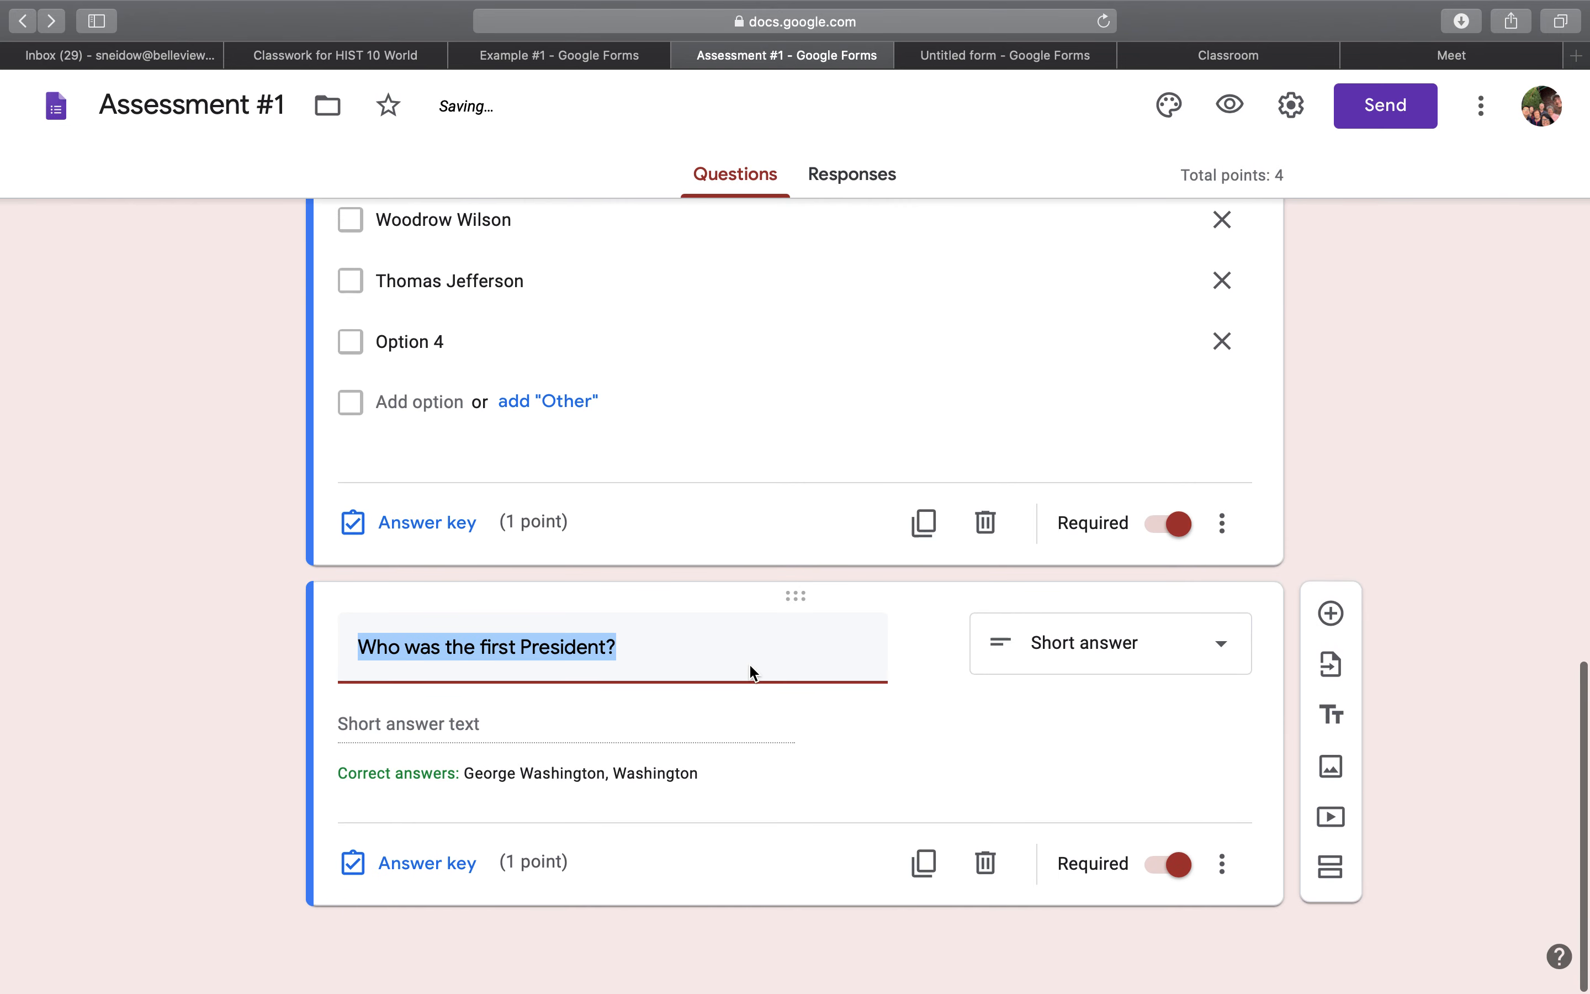
text(Renaissance)
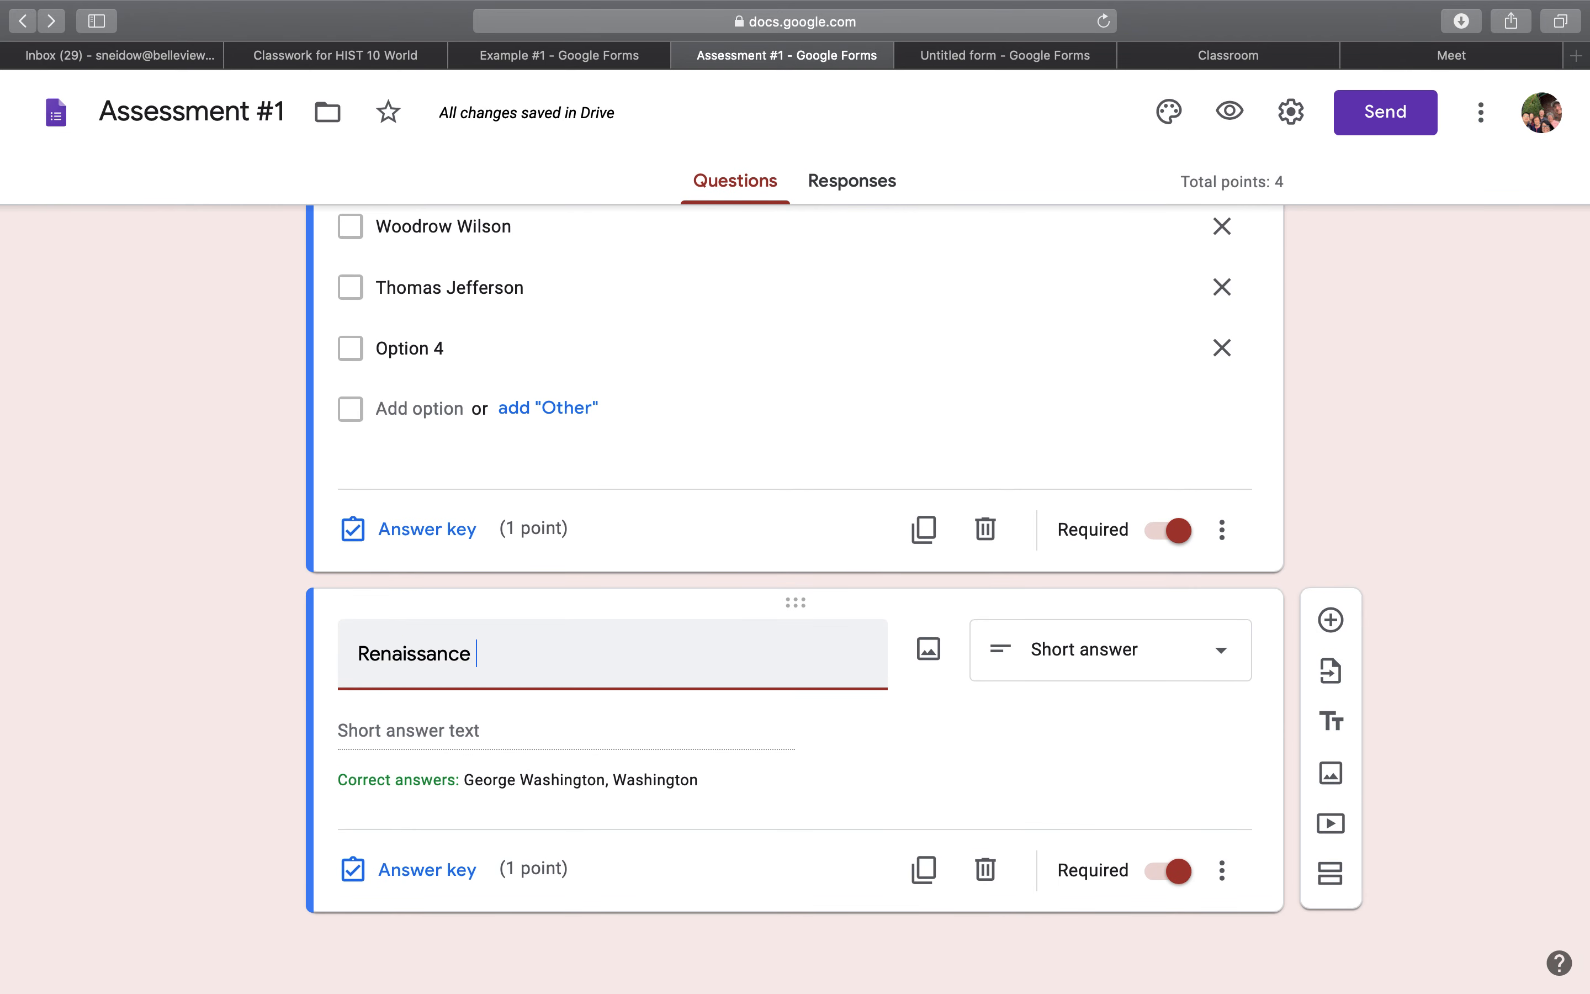
text( Painters)
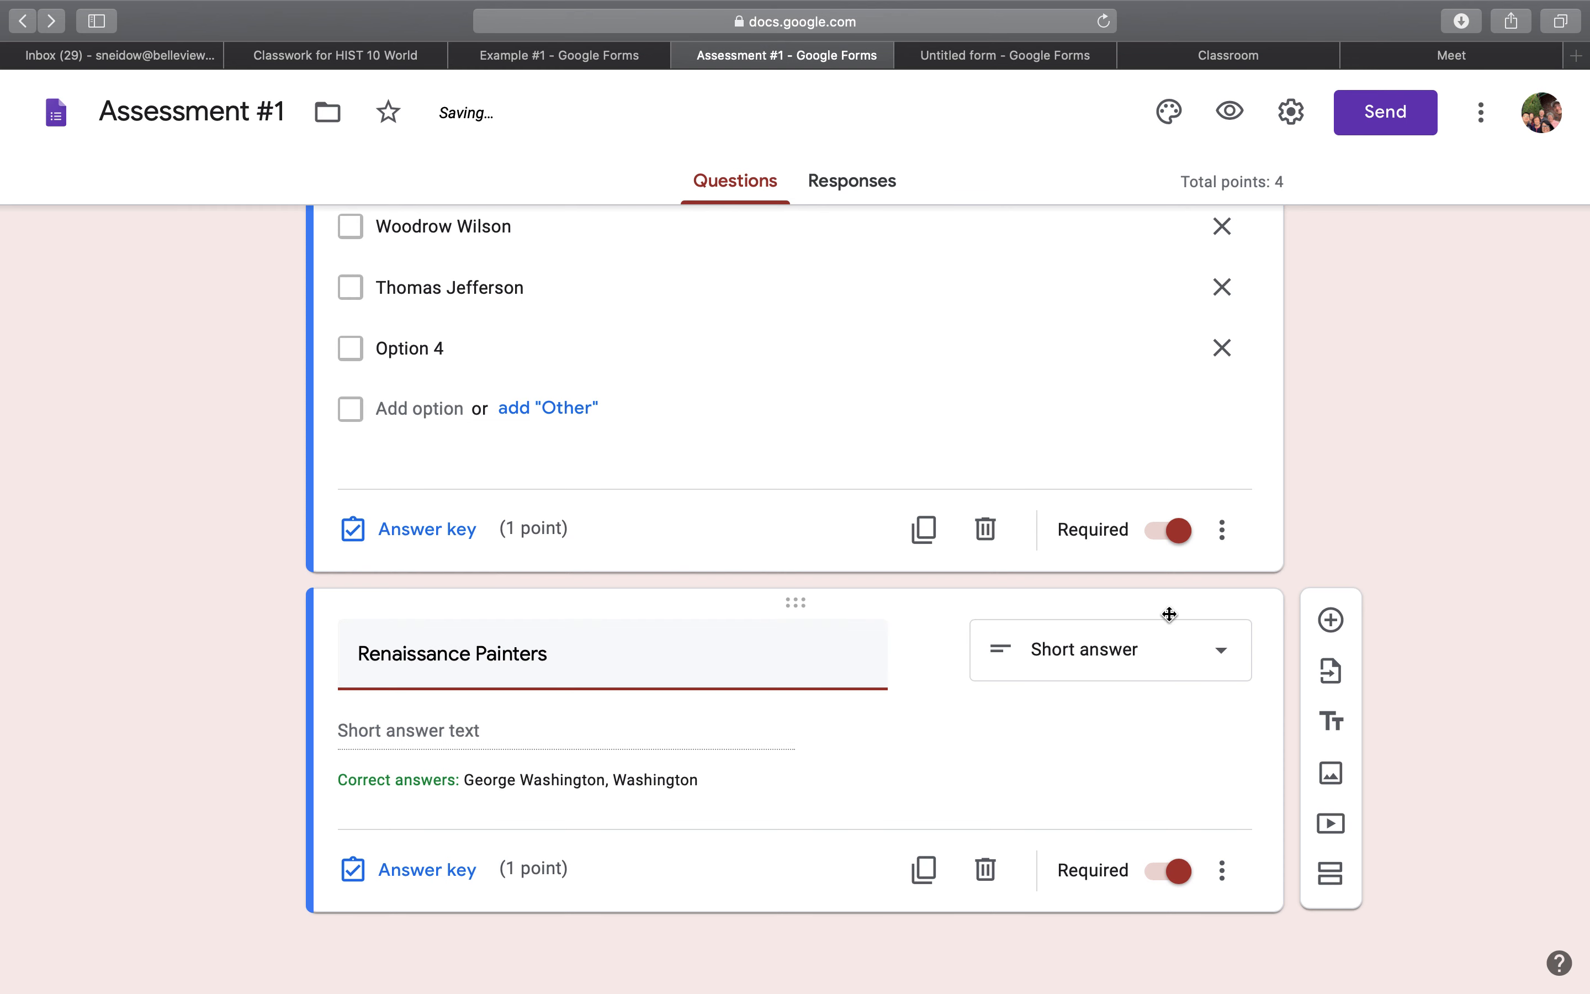
Change the Renaissance Painters question's type to Checkboxes and replace its title with "Leonardo da Vinci".
click(1151, 648)
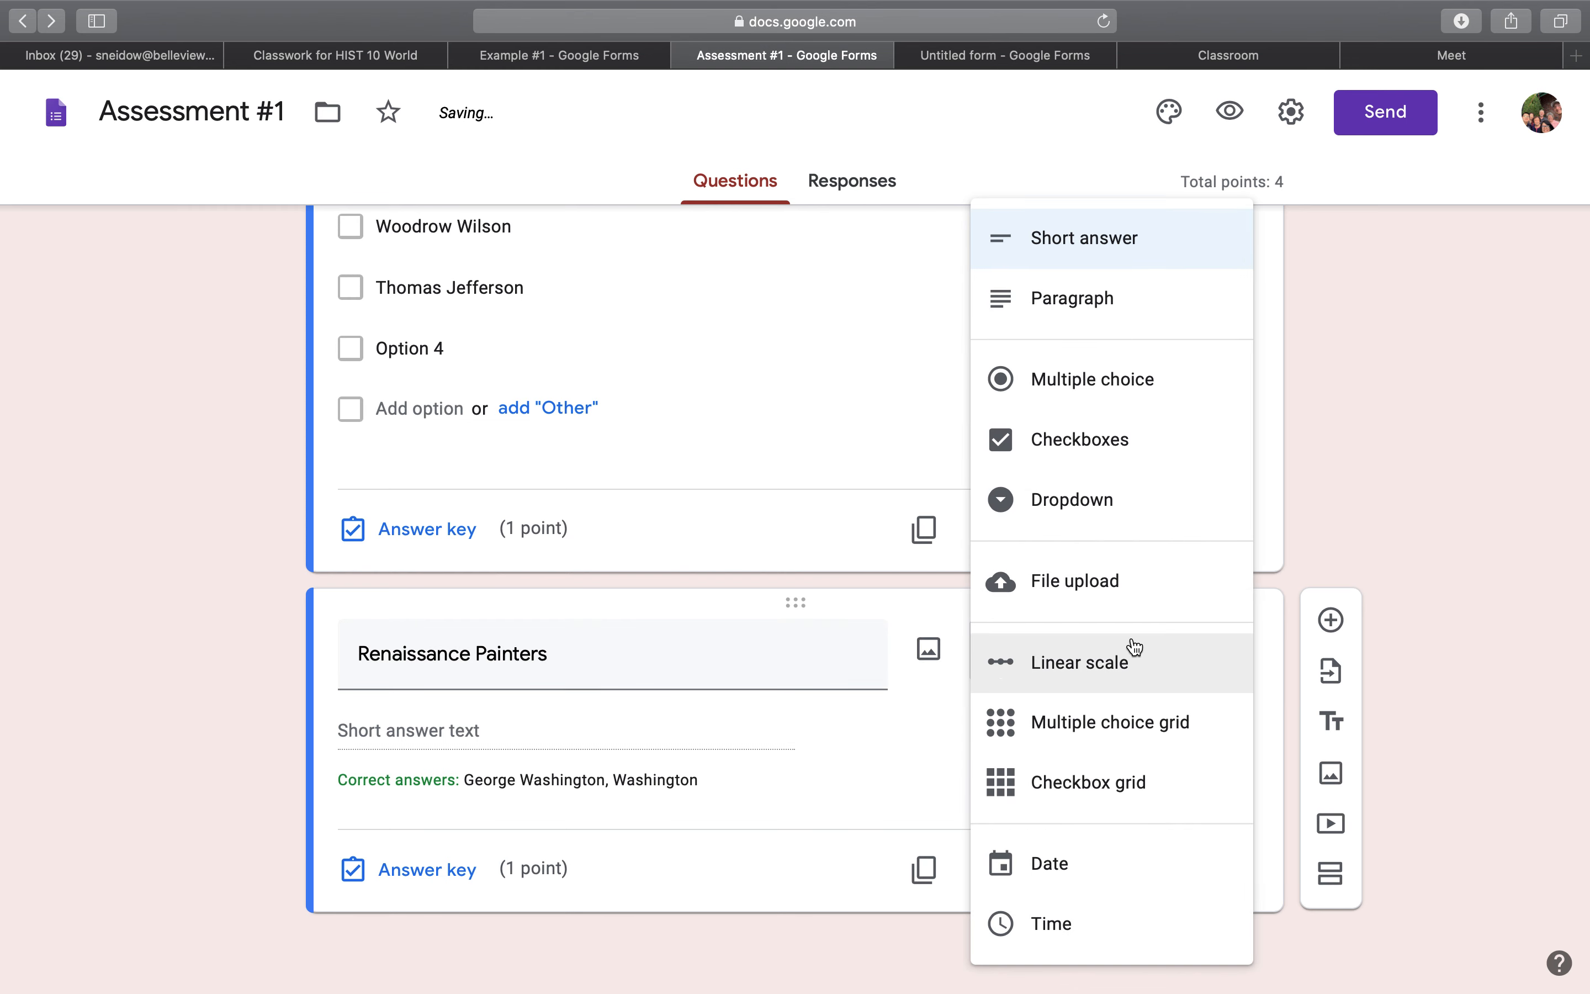
click(1089, 449)
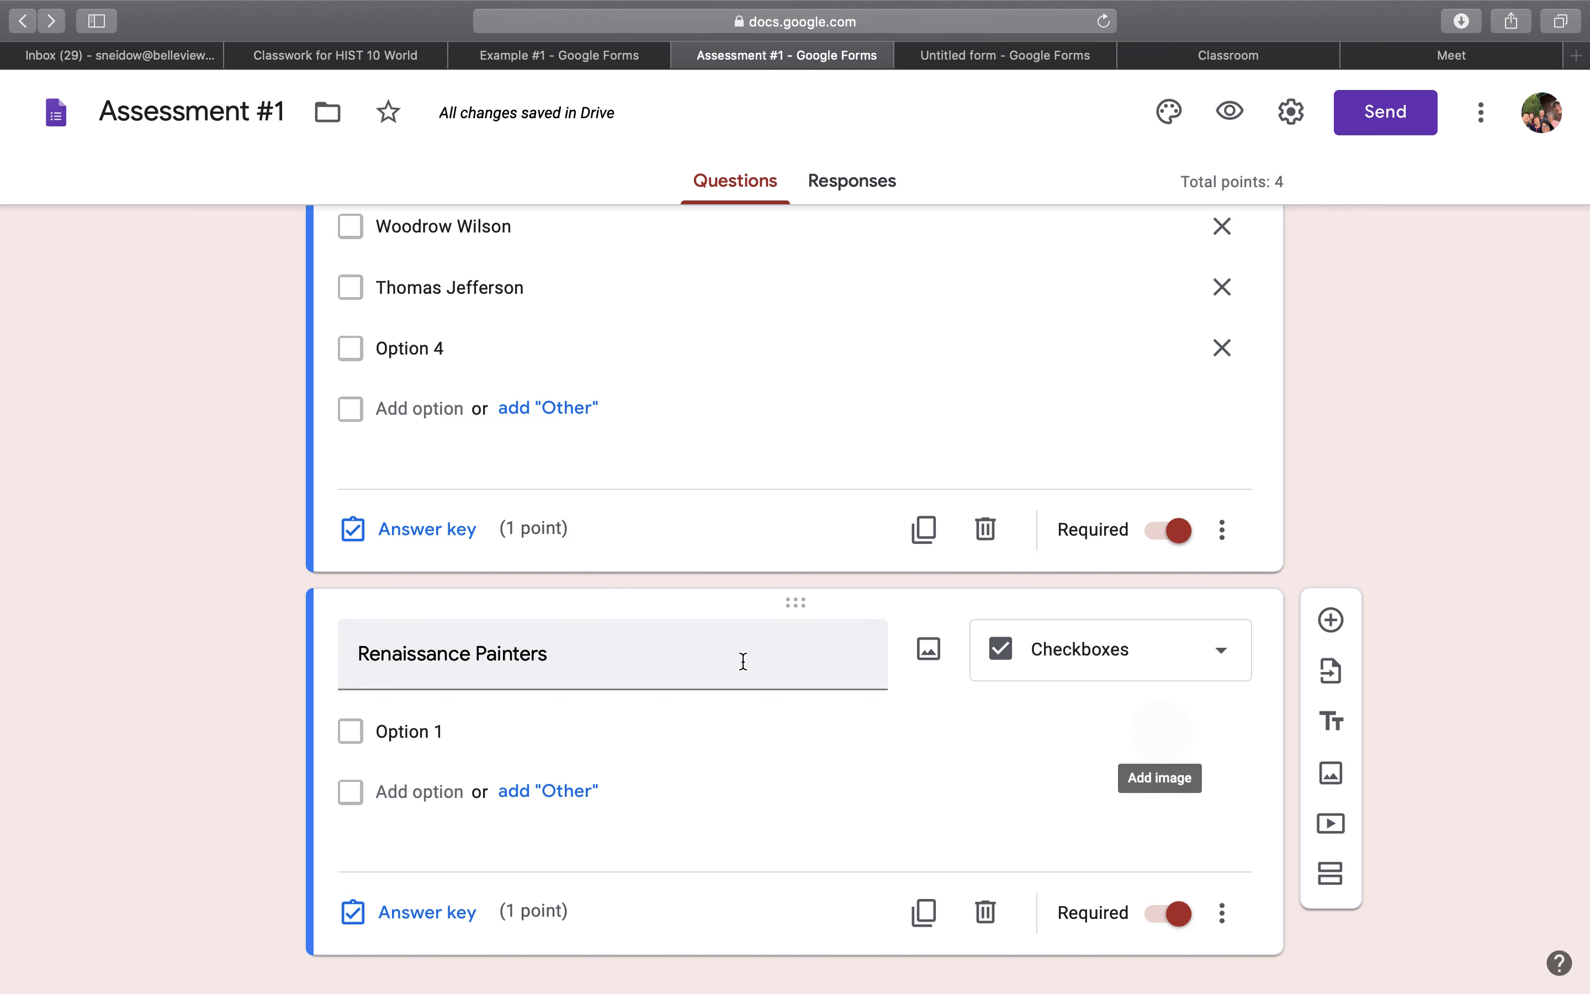
triple_click(693, 664)
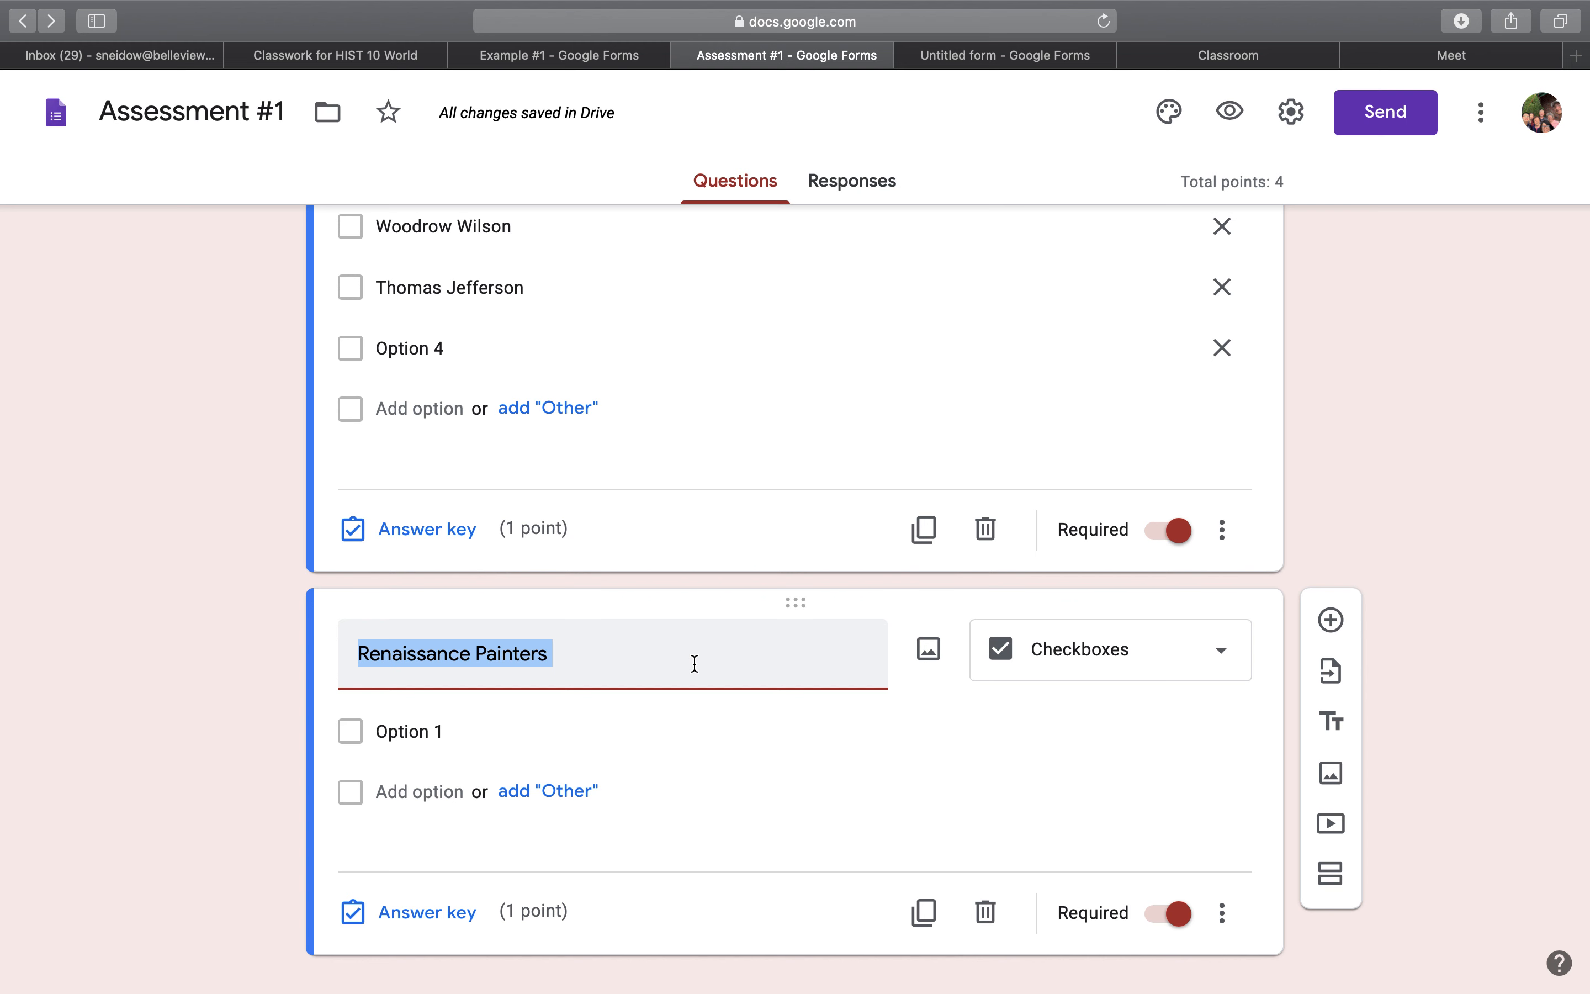
key(BackSpace)
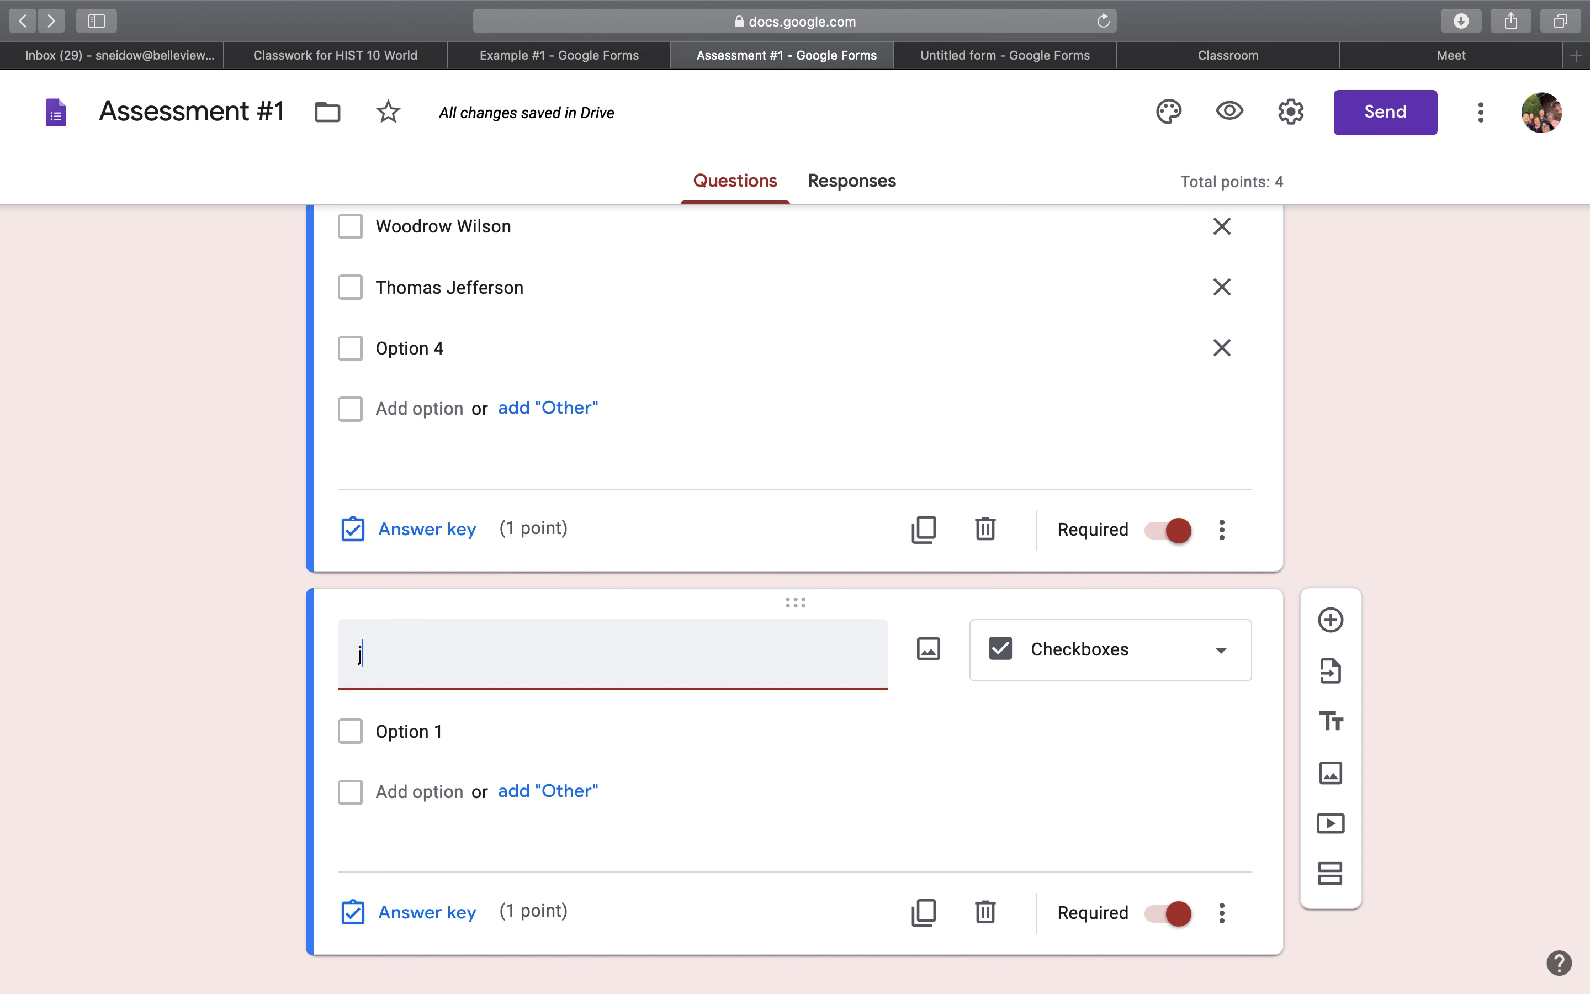
text(Leonardo P)
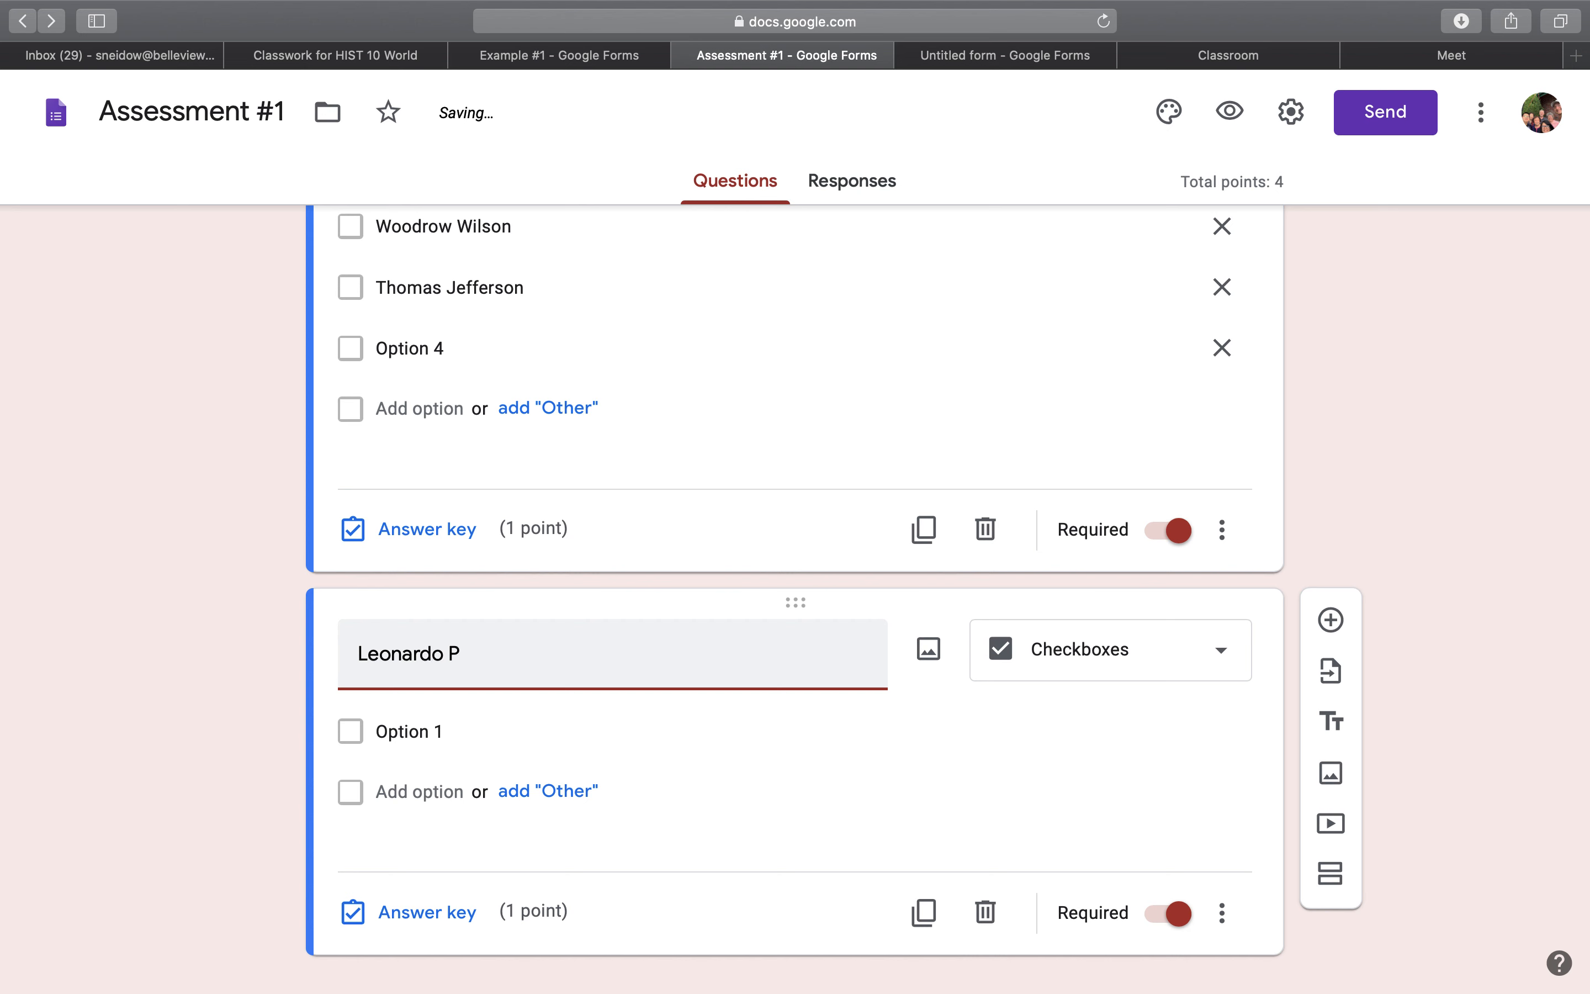
key(BackSpace)
text(D)
key(BackSpace)
text(da Vinci)
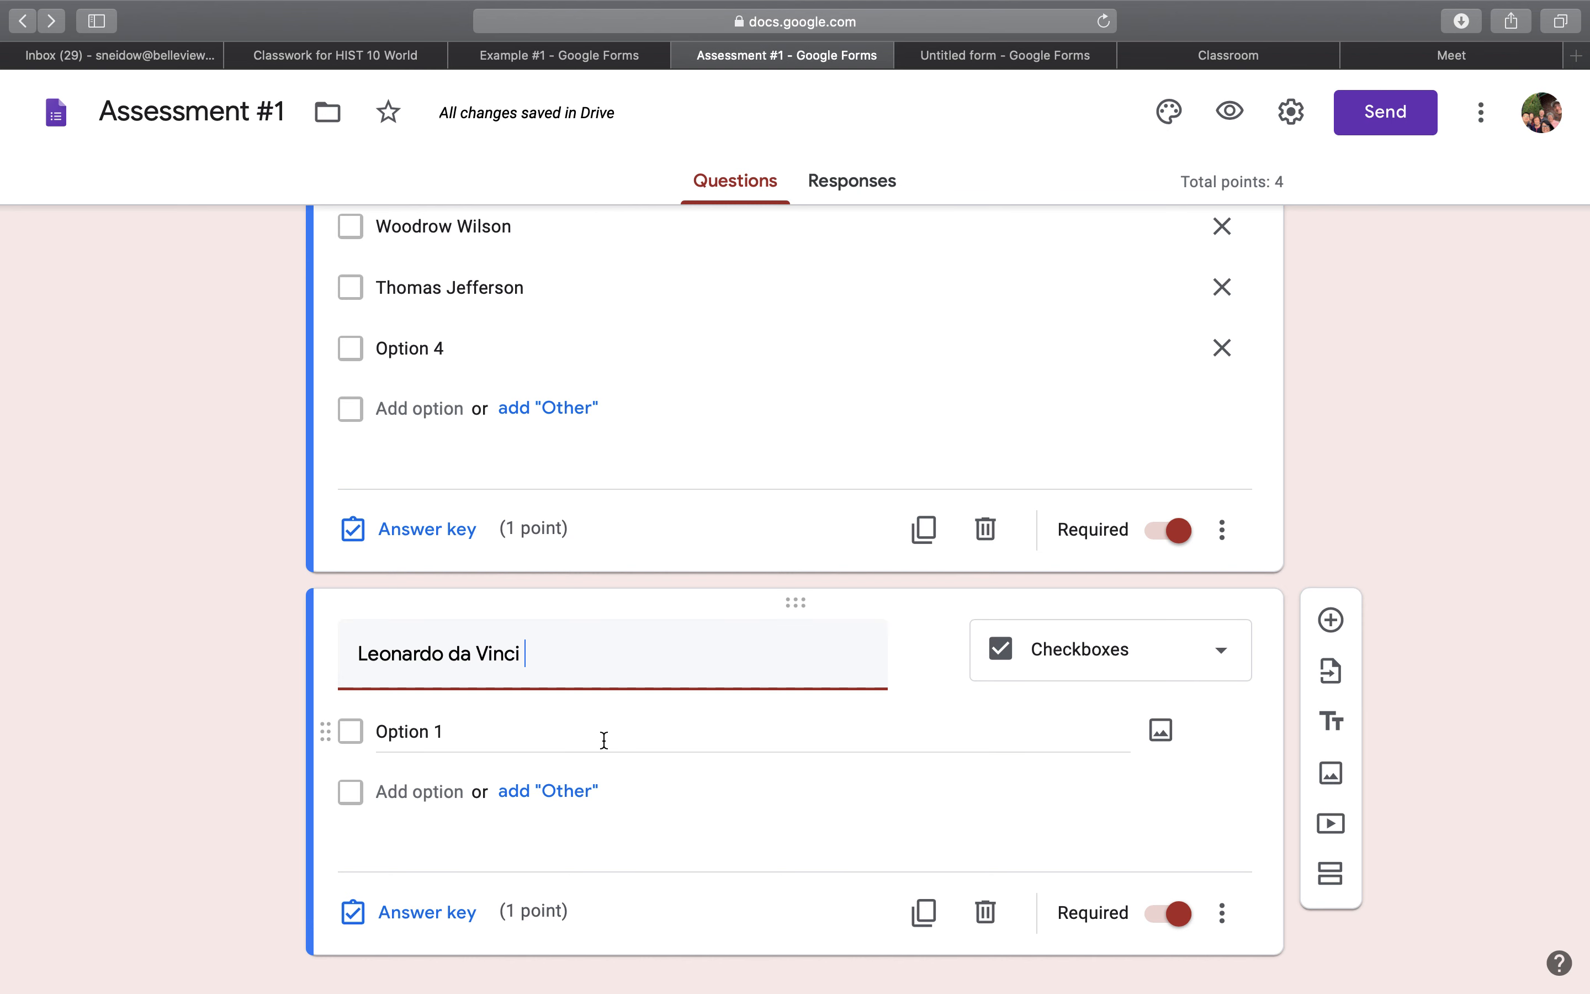
Search Google images for "leonardo da vinci" as a picture for Option 1, and close the search without inserting one.
click(1166, 734)
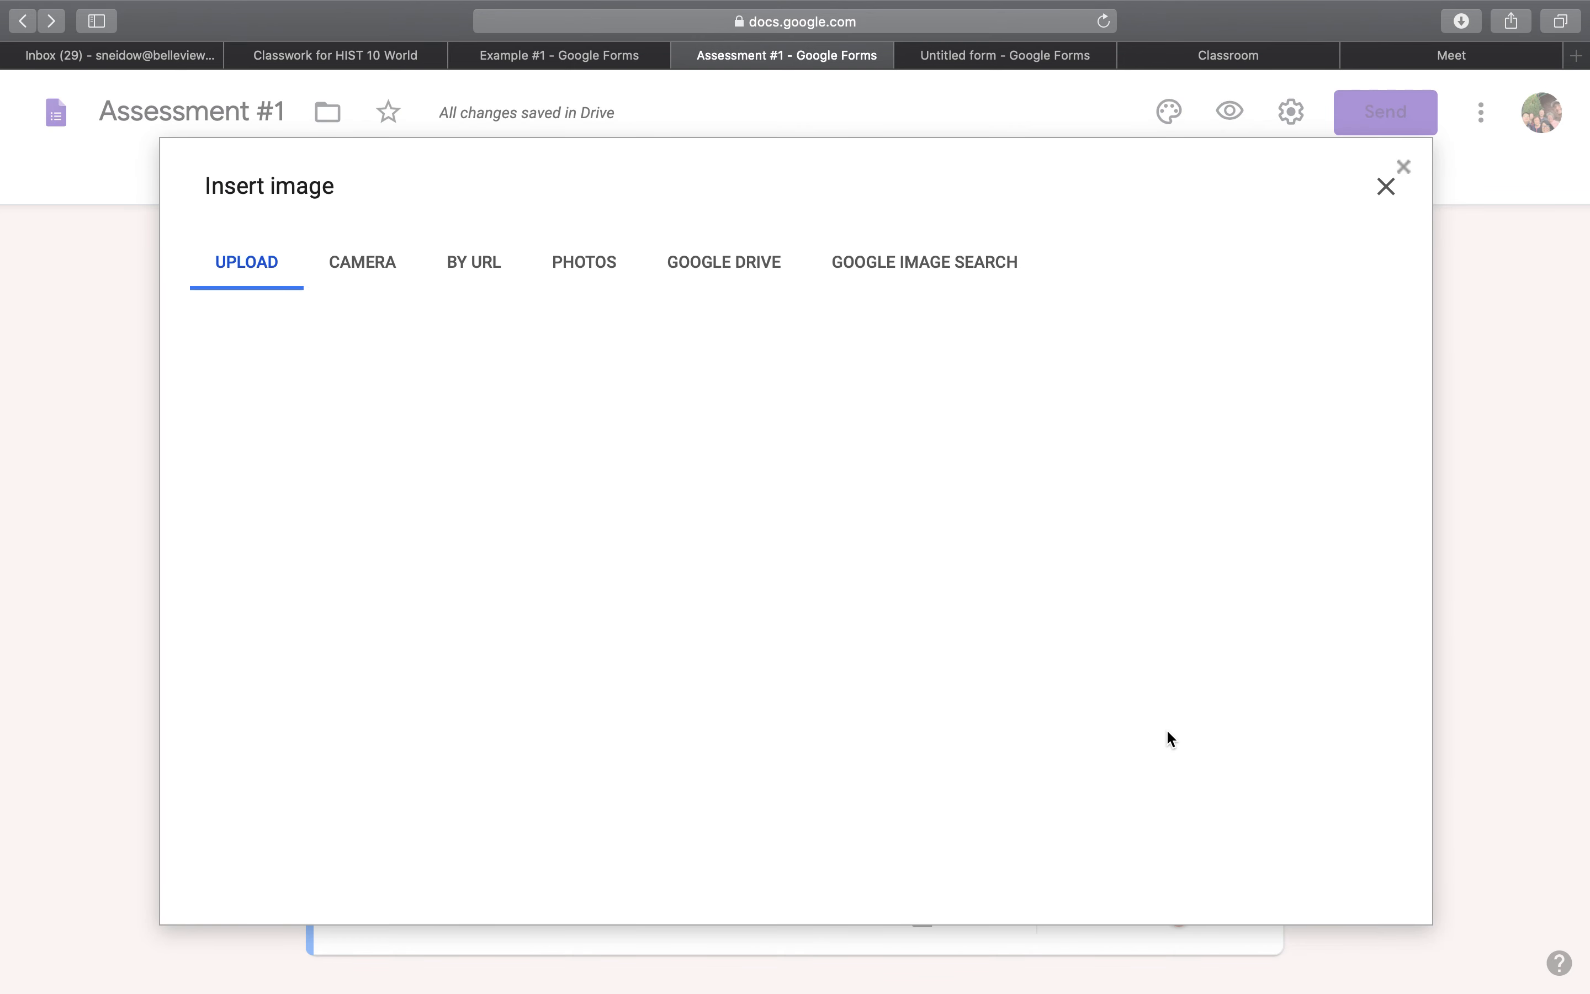
click(978, 282)
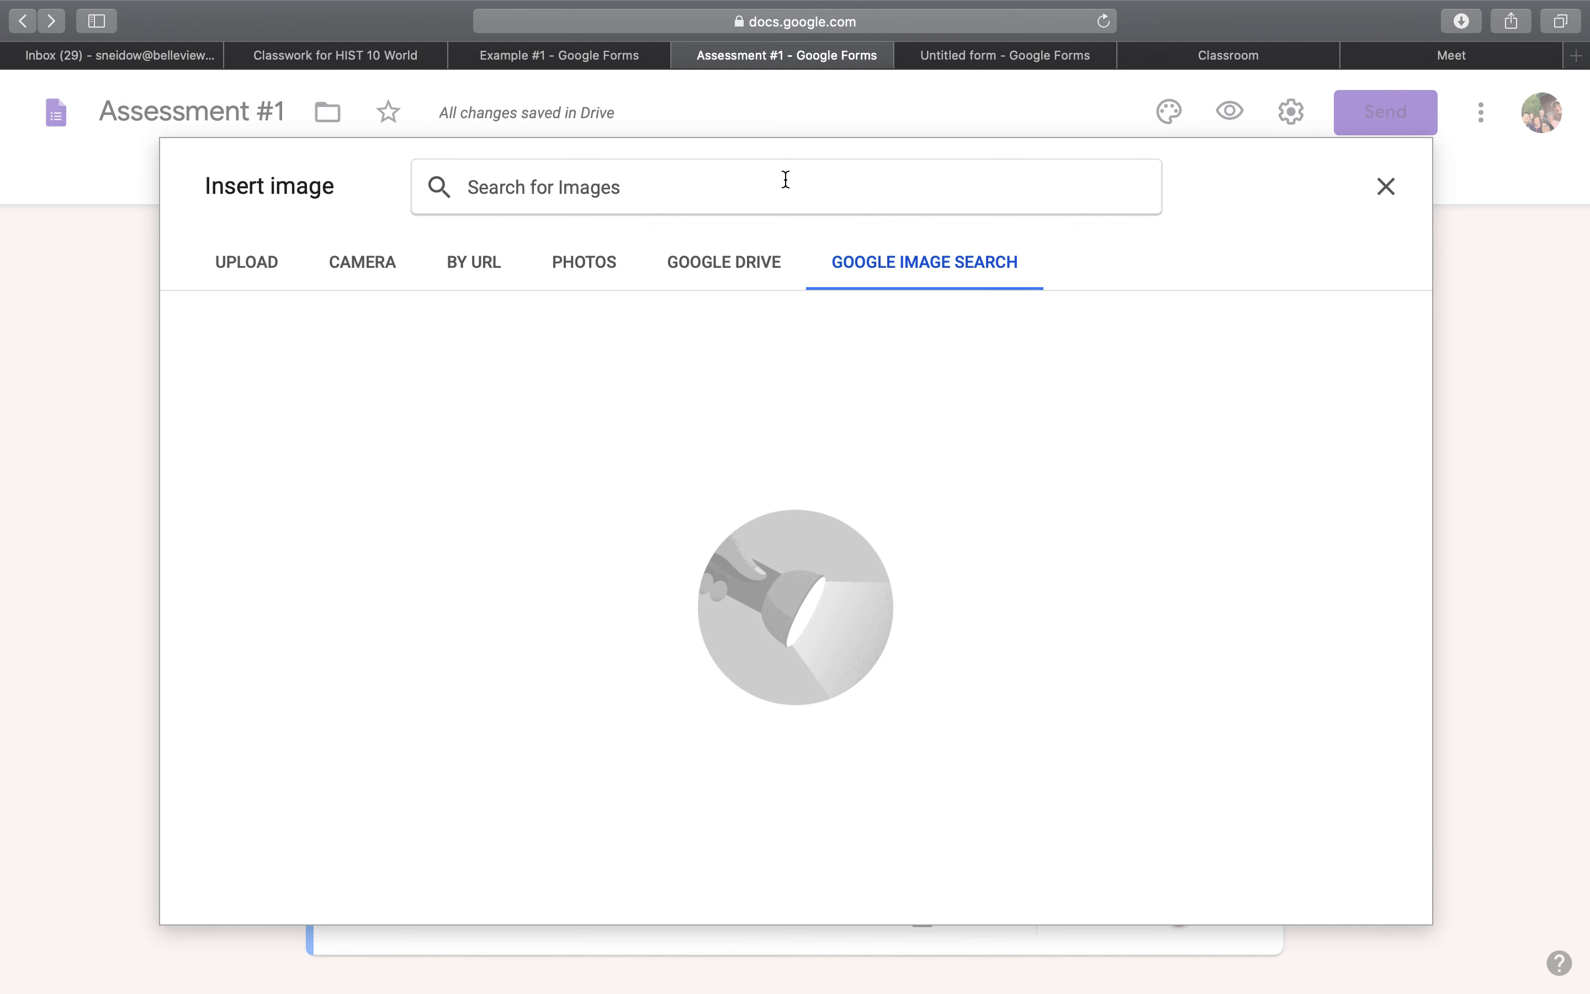
text(Leonard)
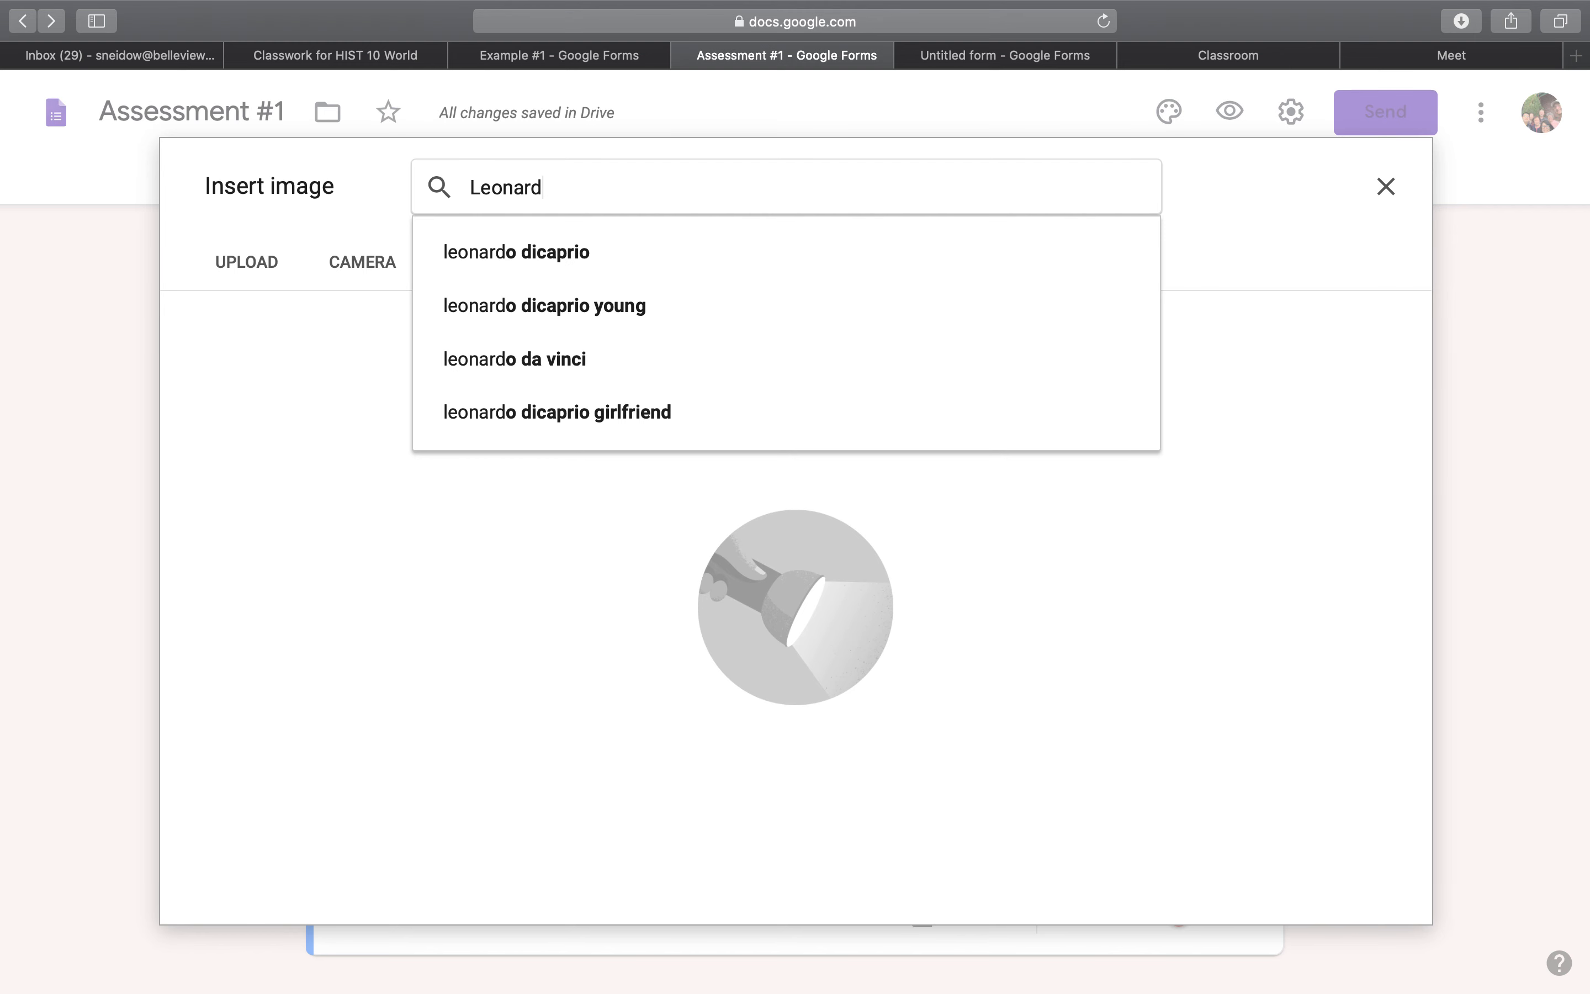
key(BackSpace)
text(do d)
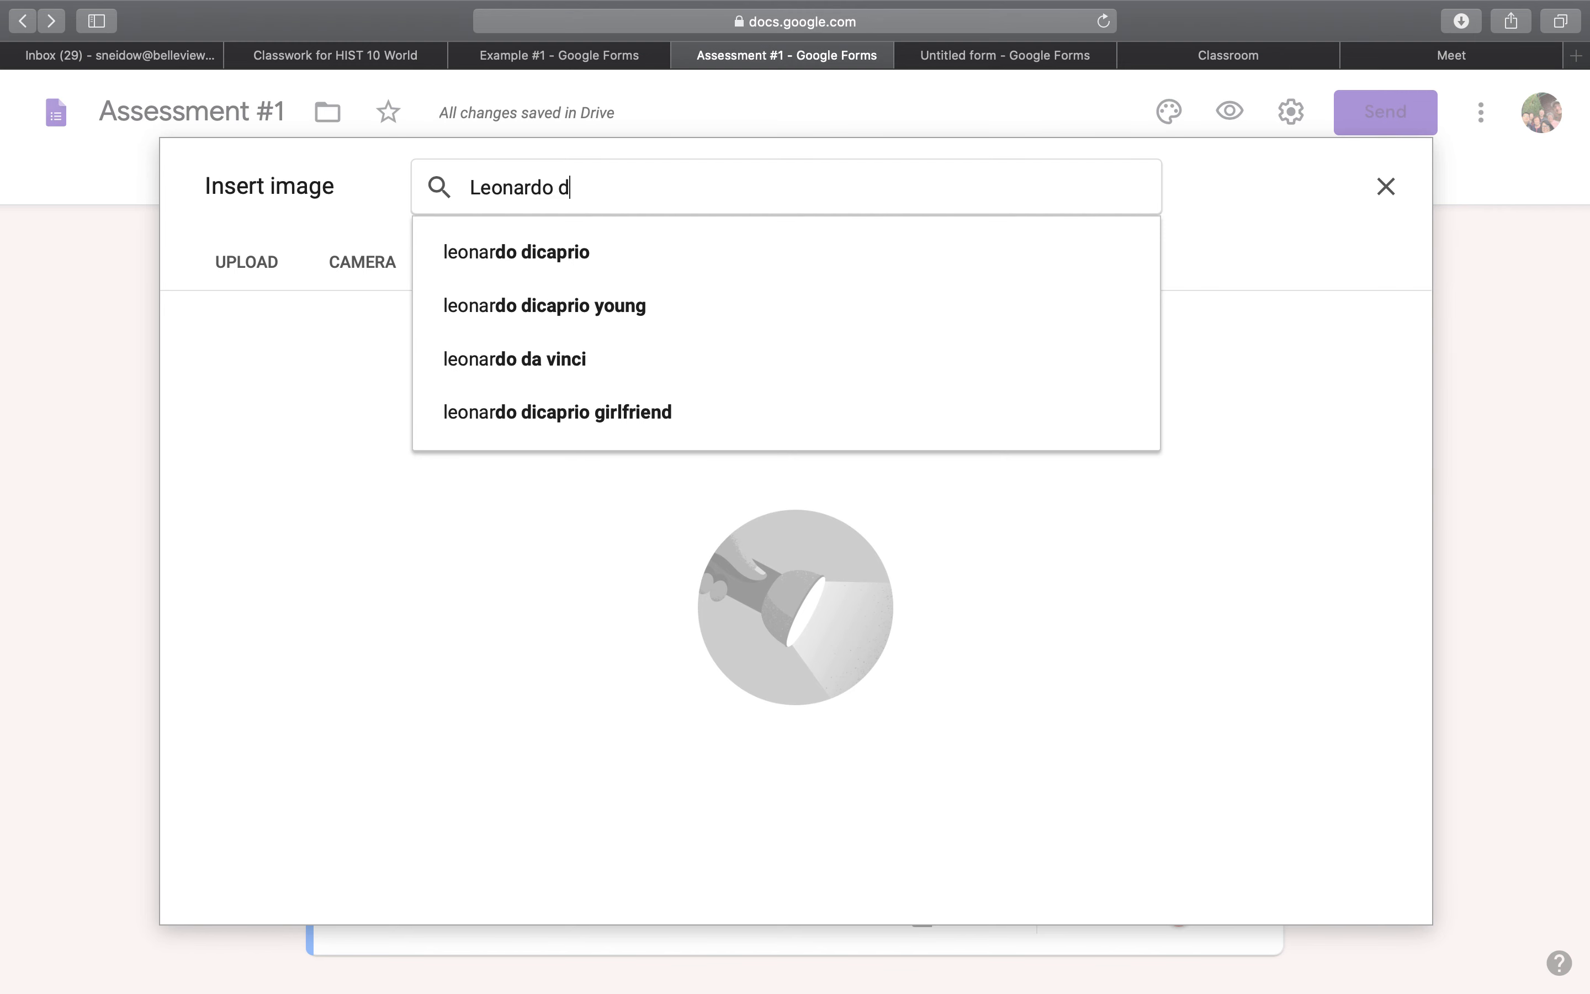
click(674, 355)
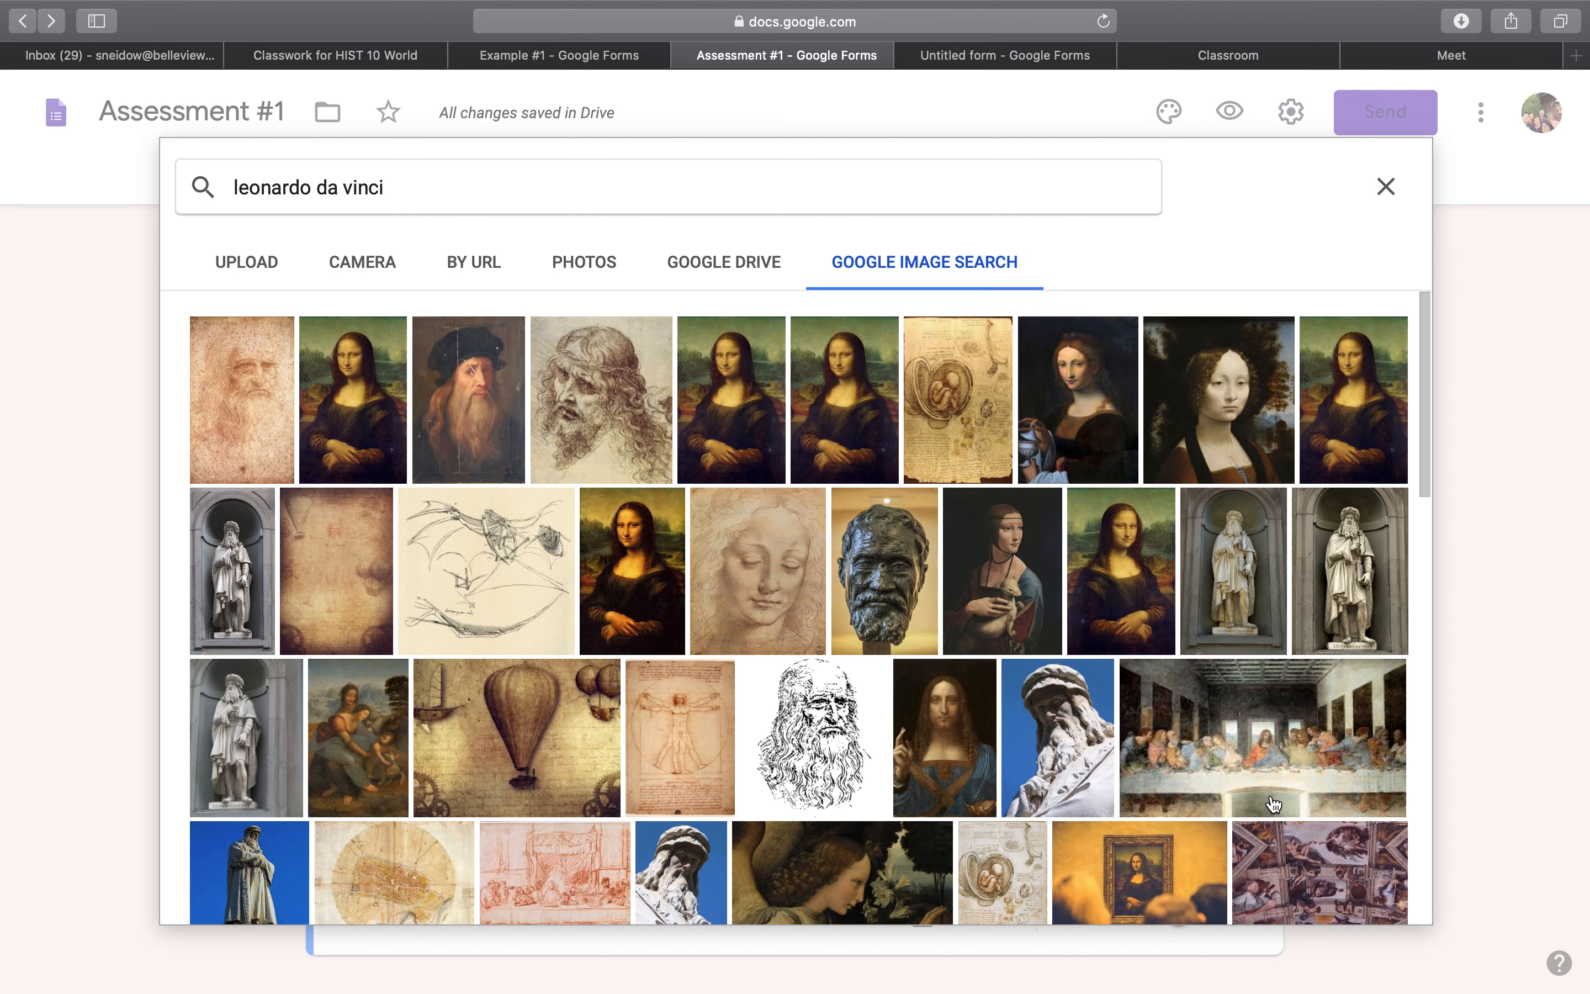
click(1386, 189)
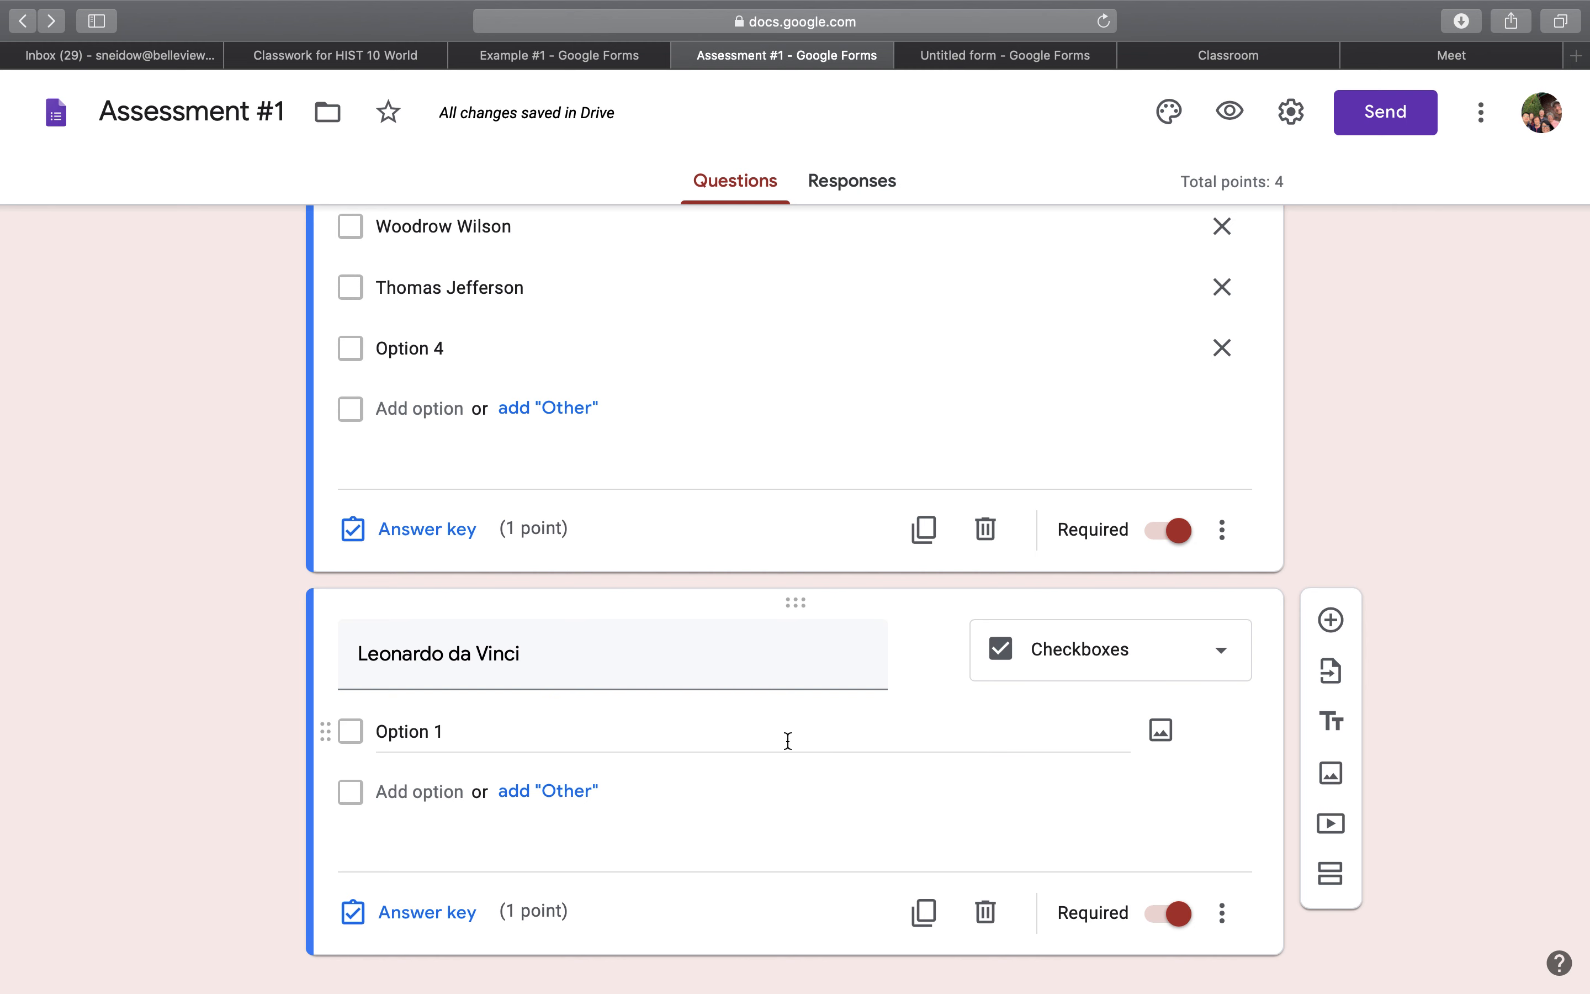
Add a new section below the Leonardo da Vinci question and put a blank multiple-choice question in it.
scroll(817, 749, down, 1)
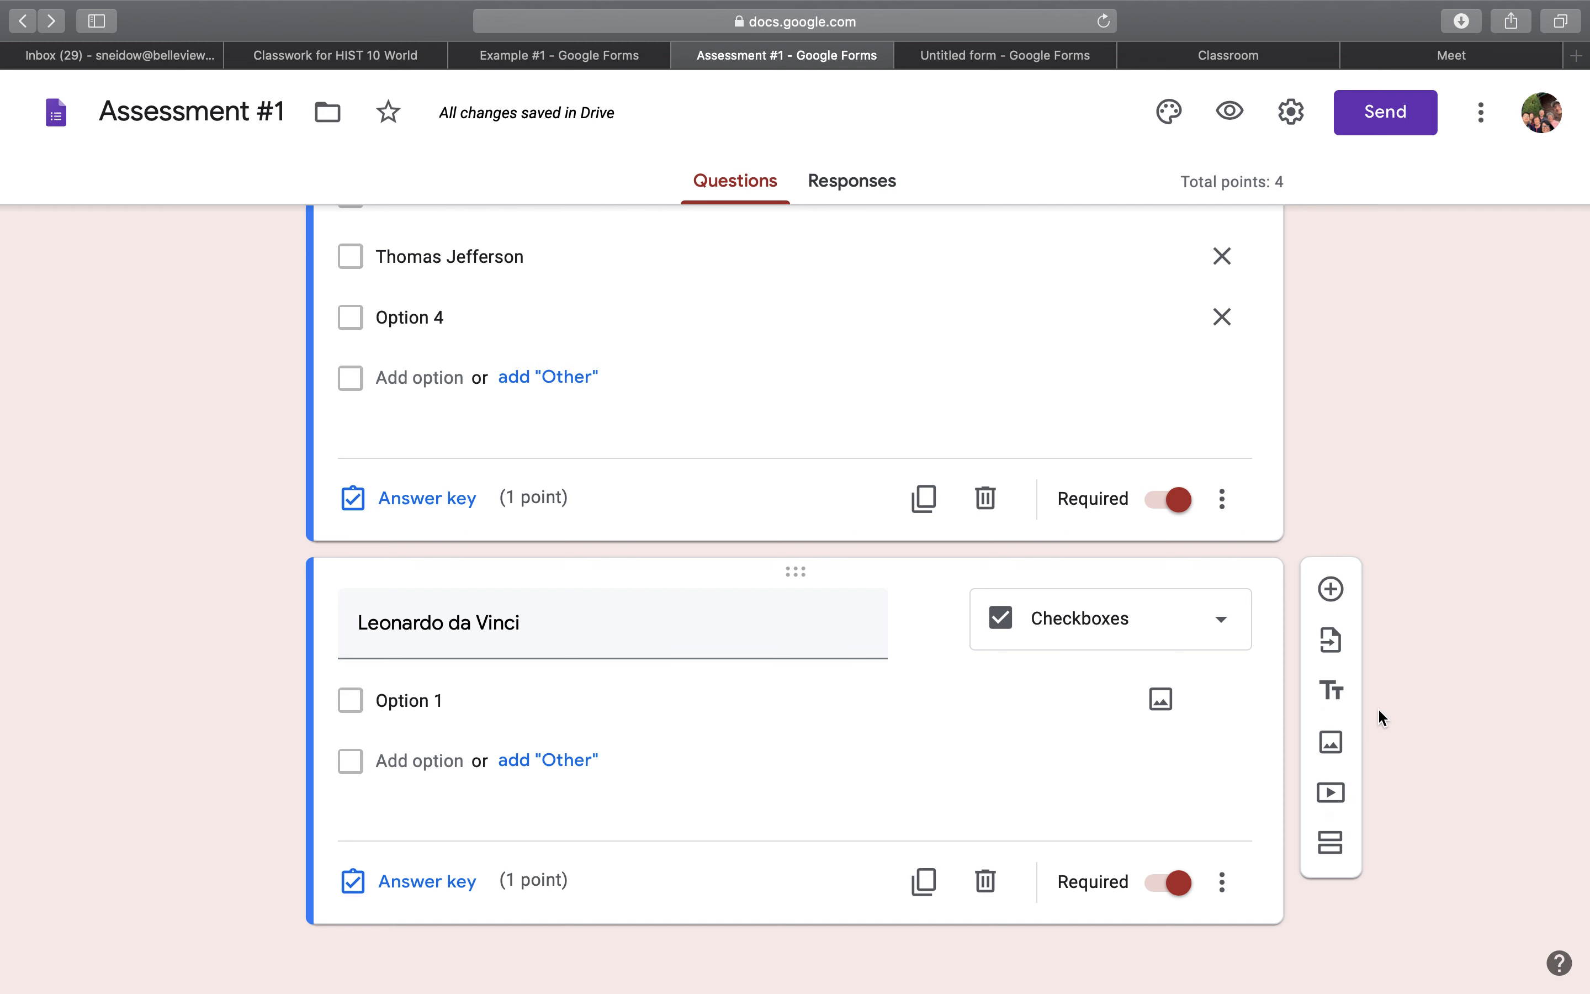
click(1331, 848)
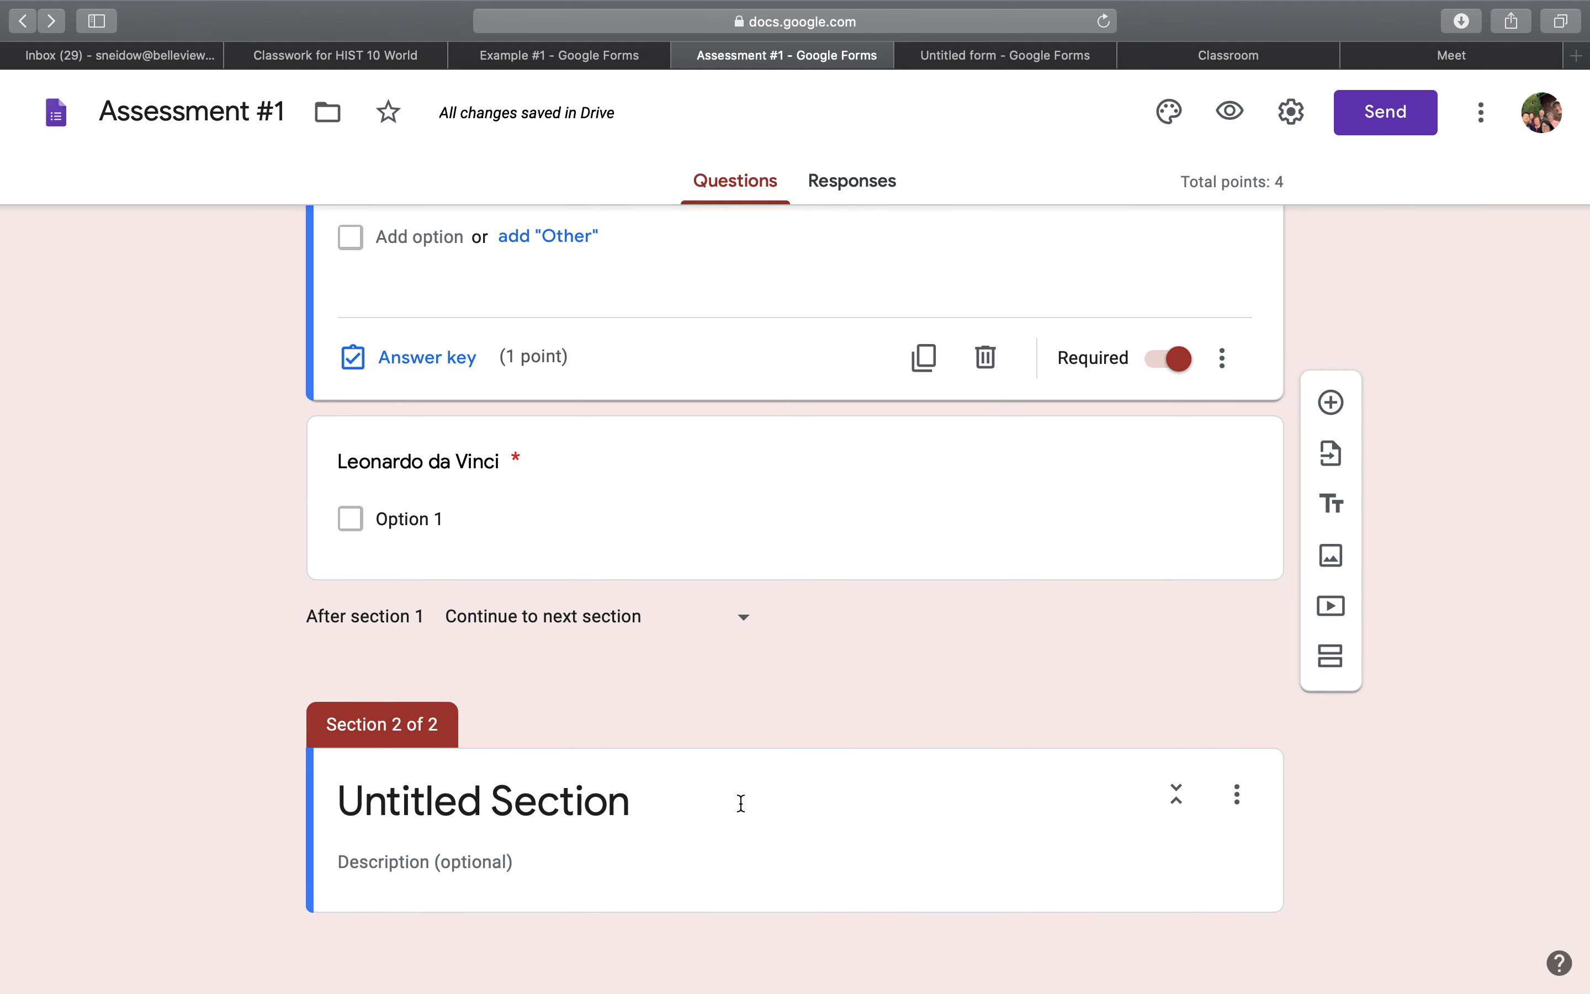
click(656, 808)
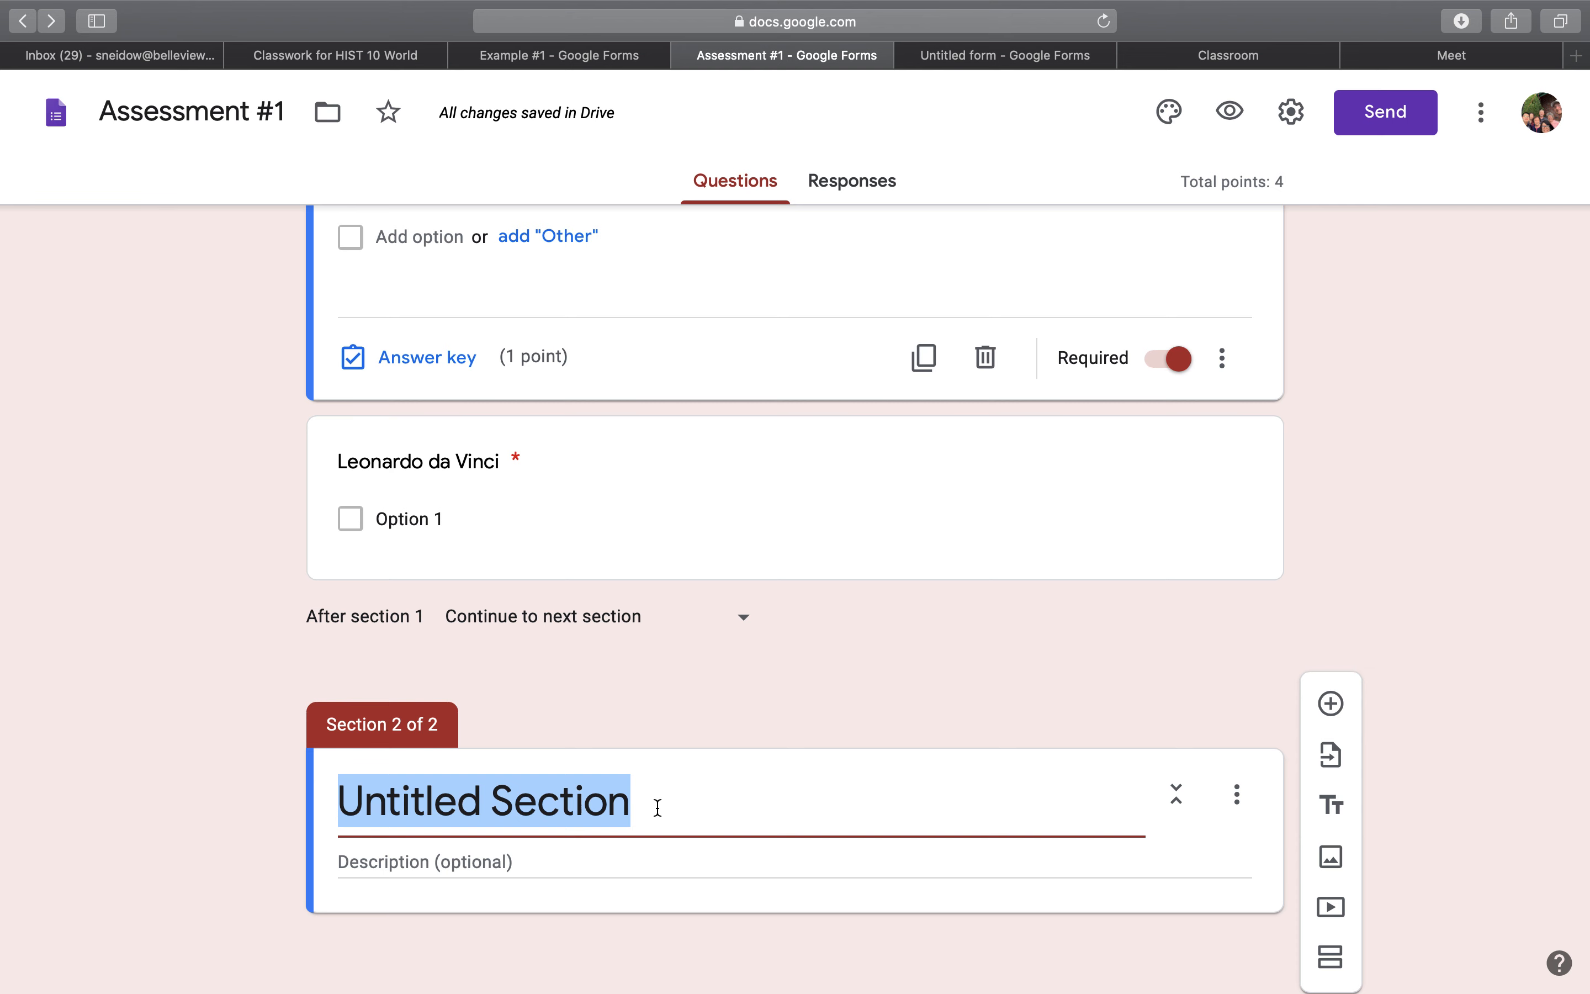
scroll(656, 808, down, 1)
click(1332, 703)
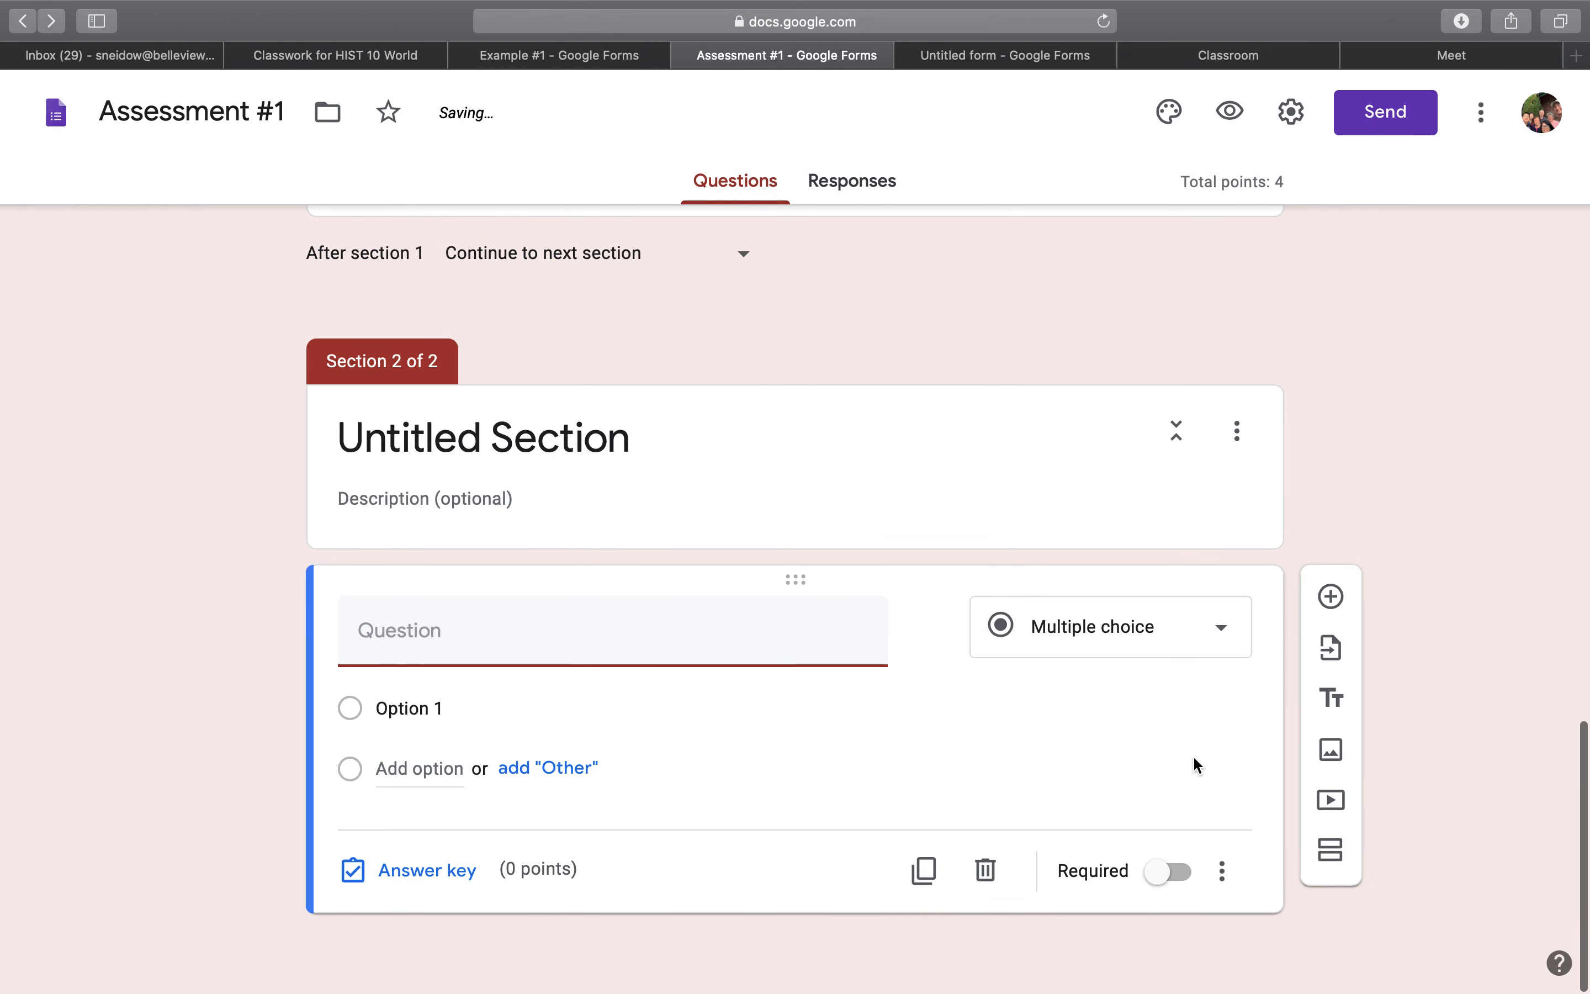
click(1167, 650)
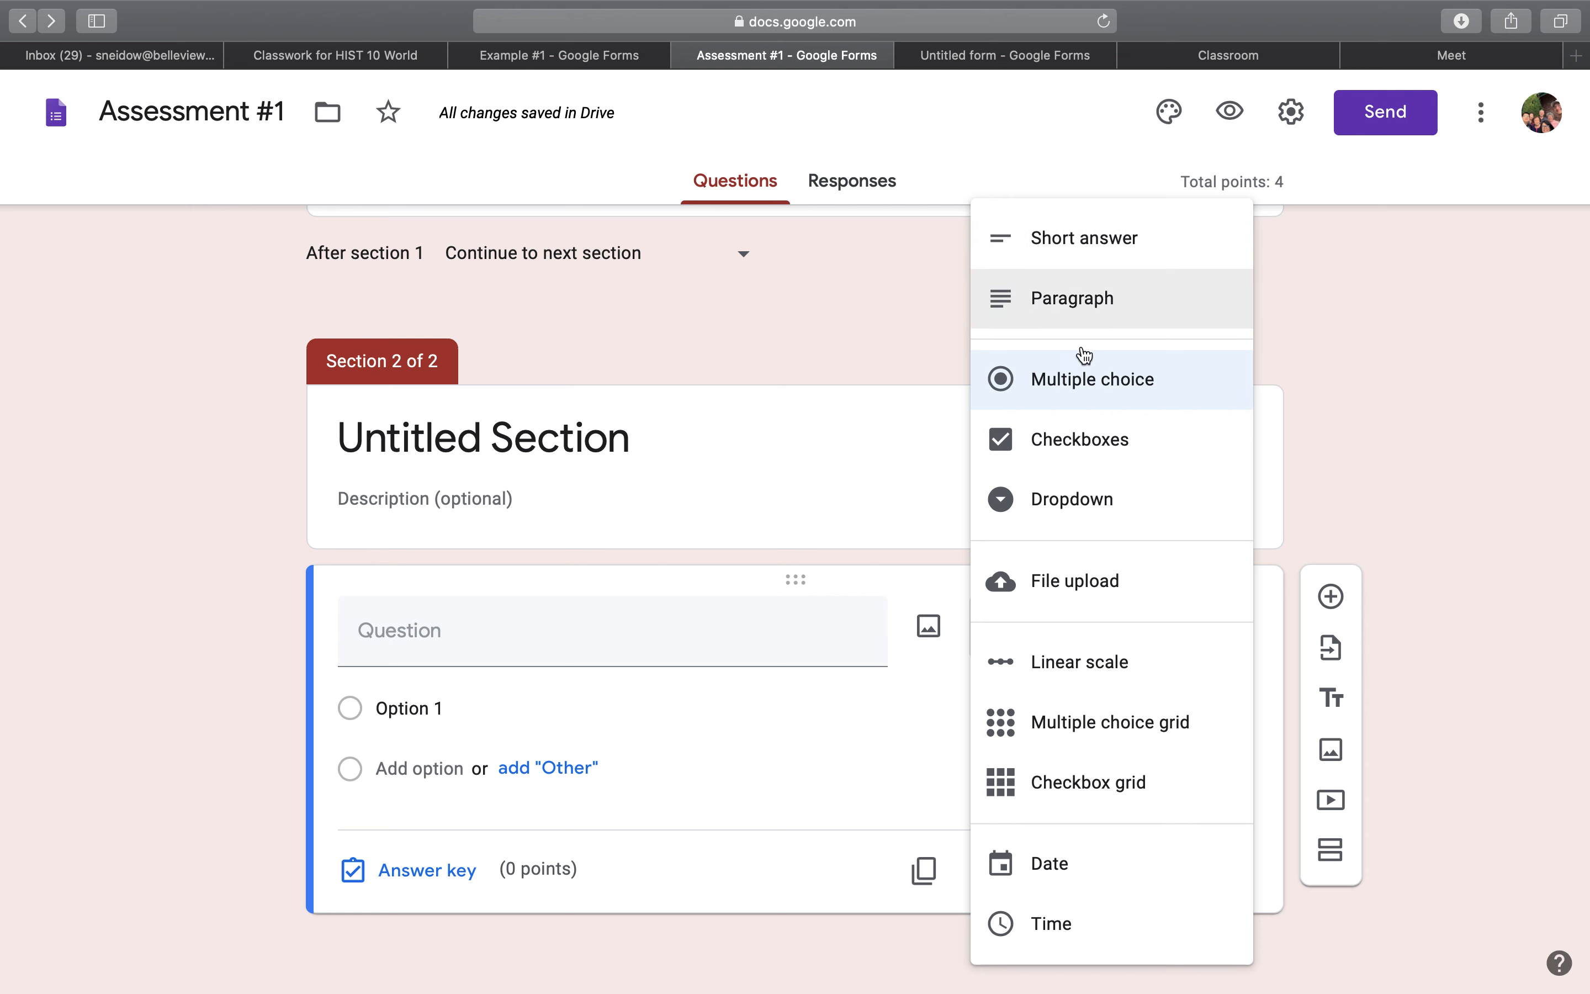
click(1503, 390)
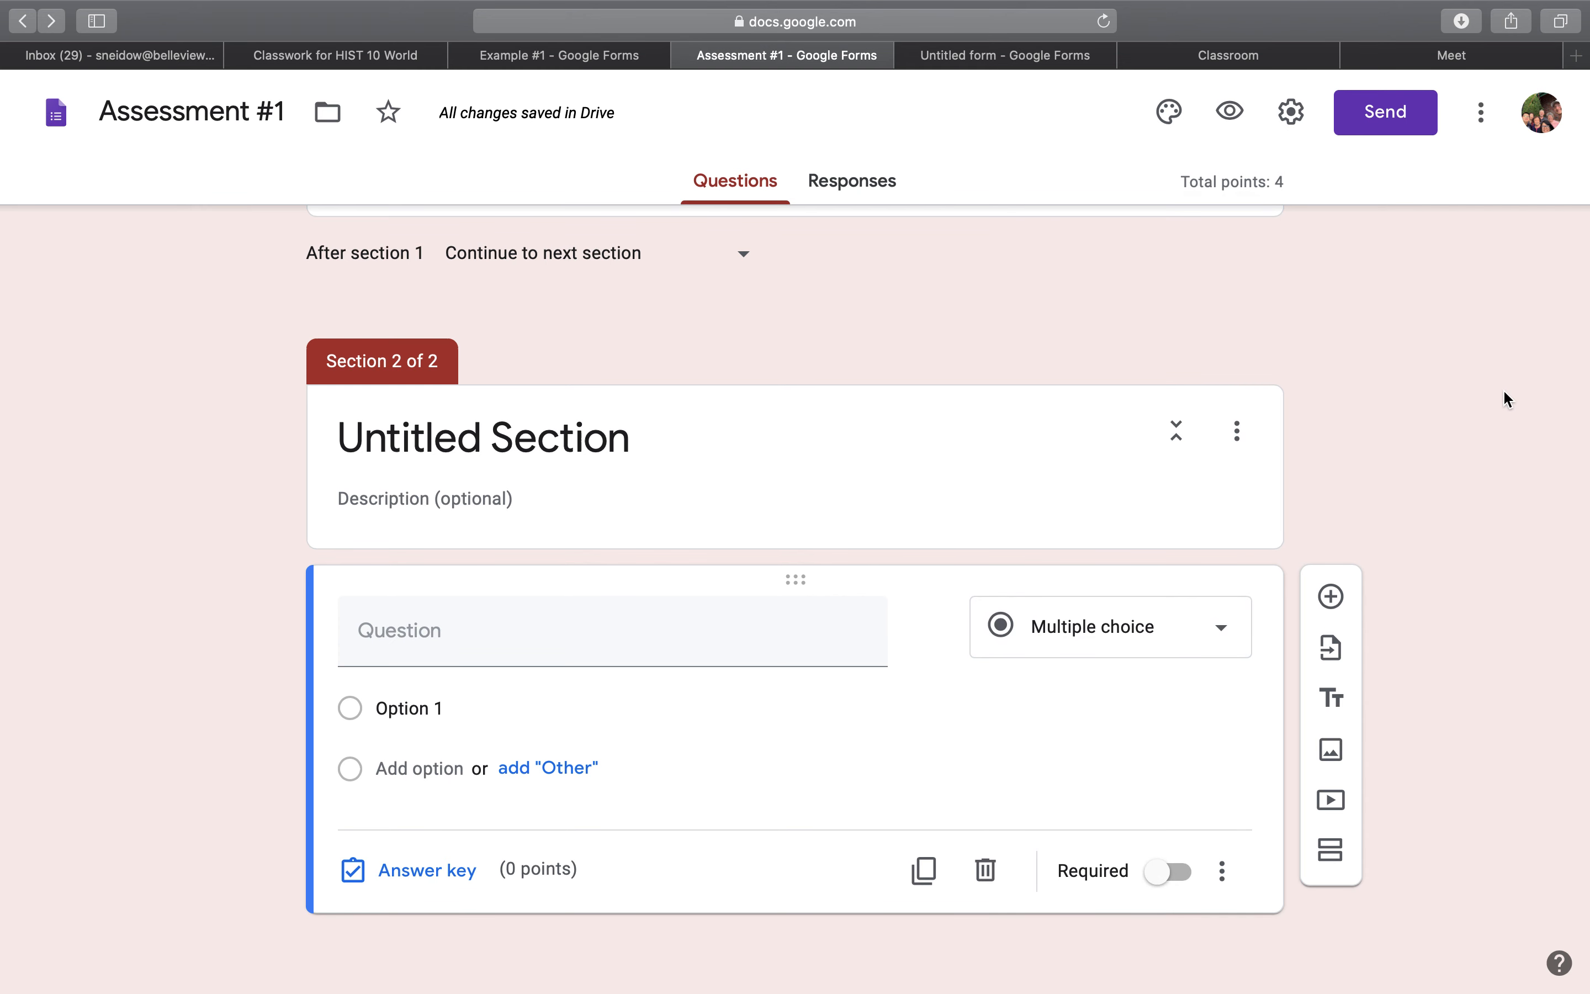
Preview the assessment and look through its questions, answer options and point values as a respondent sees them.
scroll(1503, 399, up, 3)
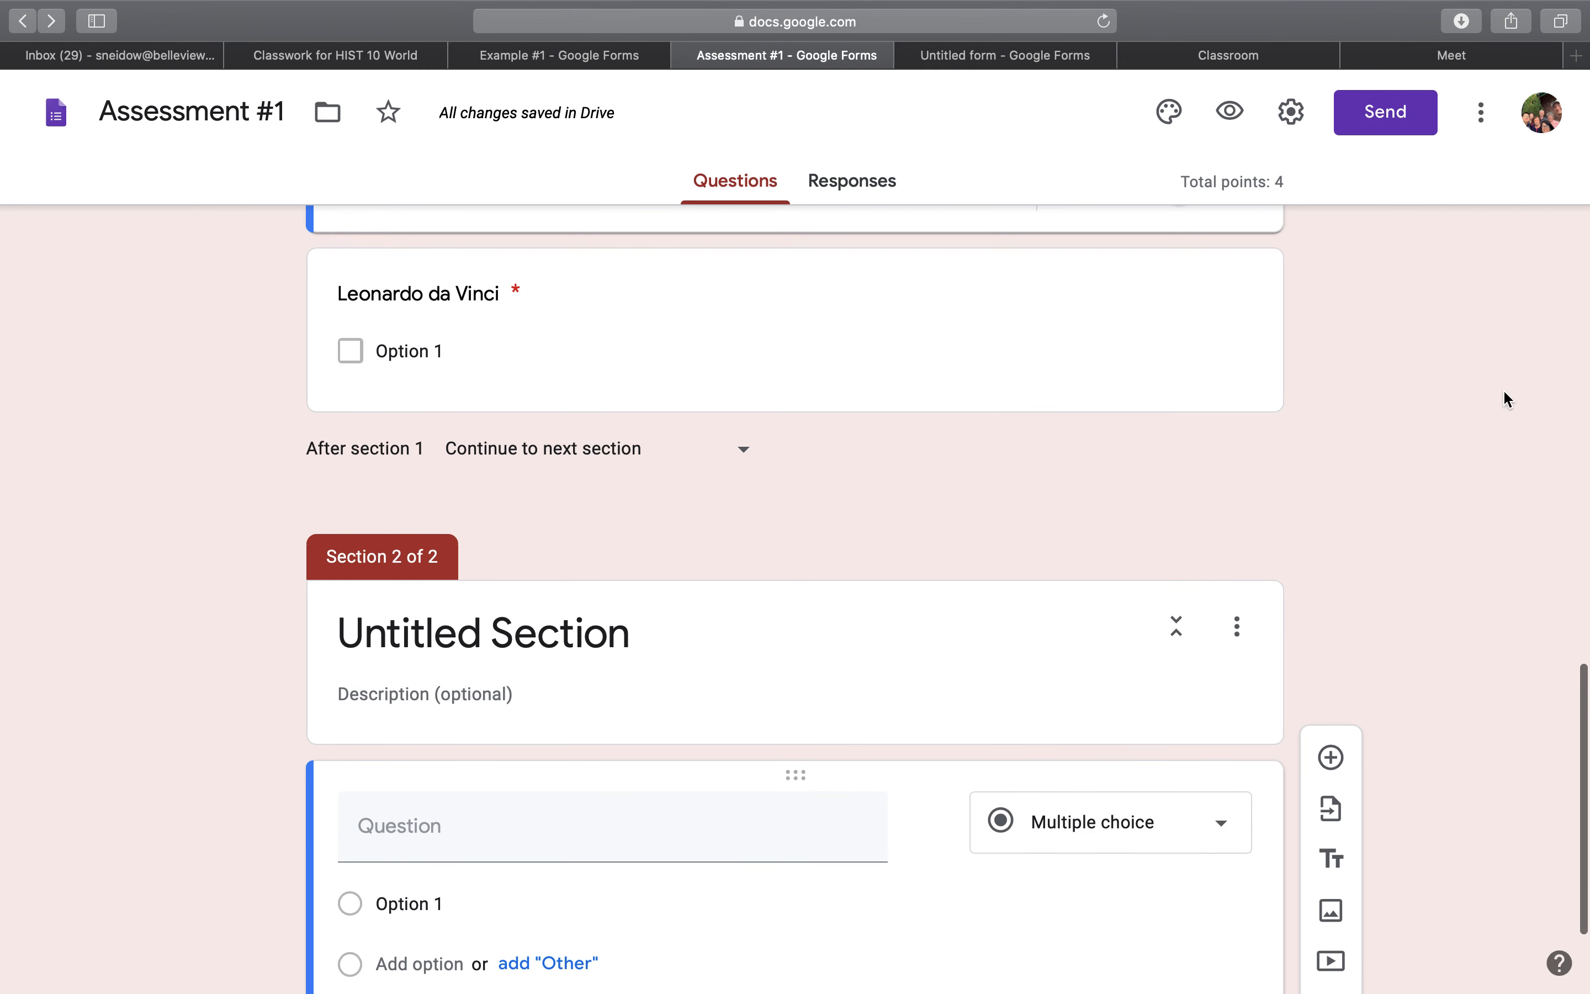
scroll(1259, 218, up, 15)
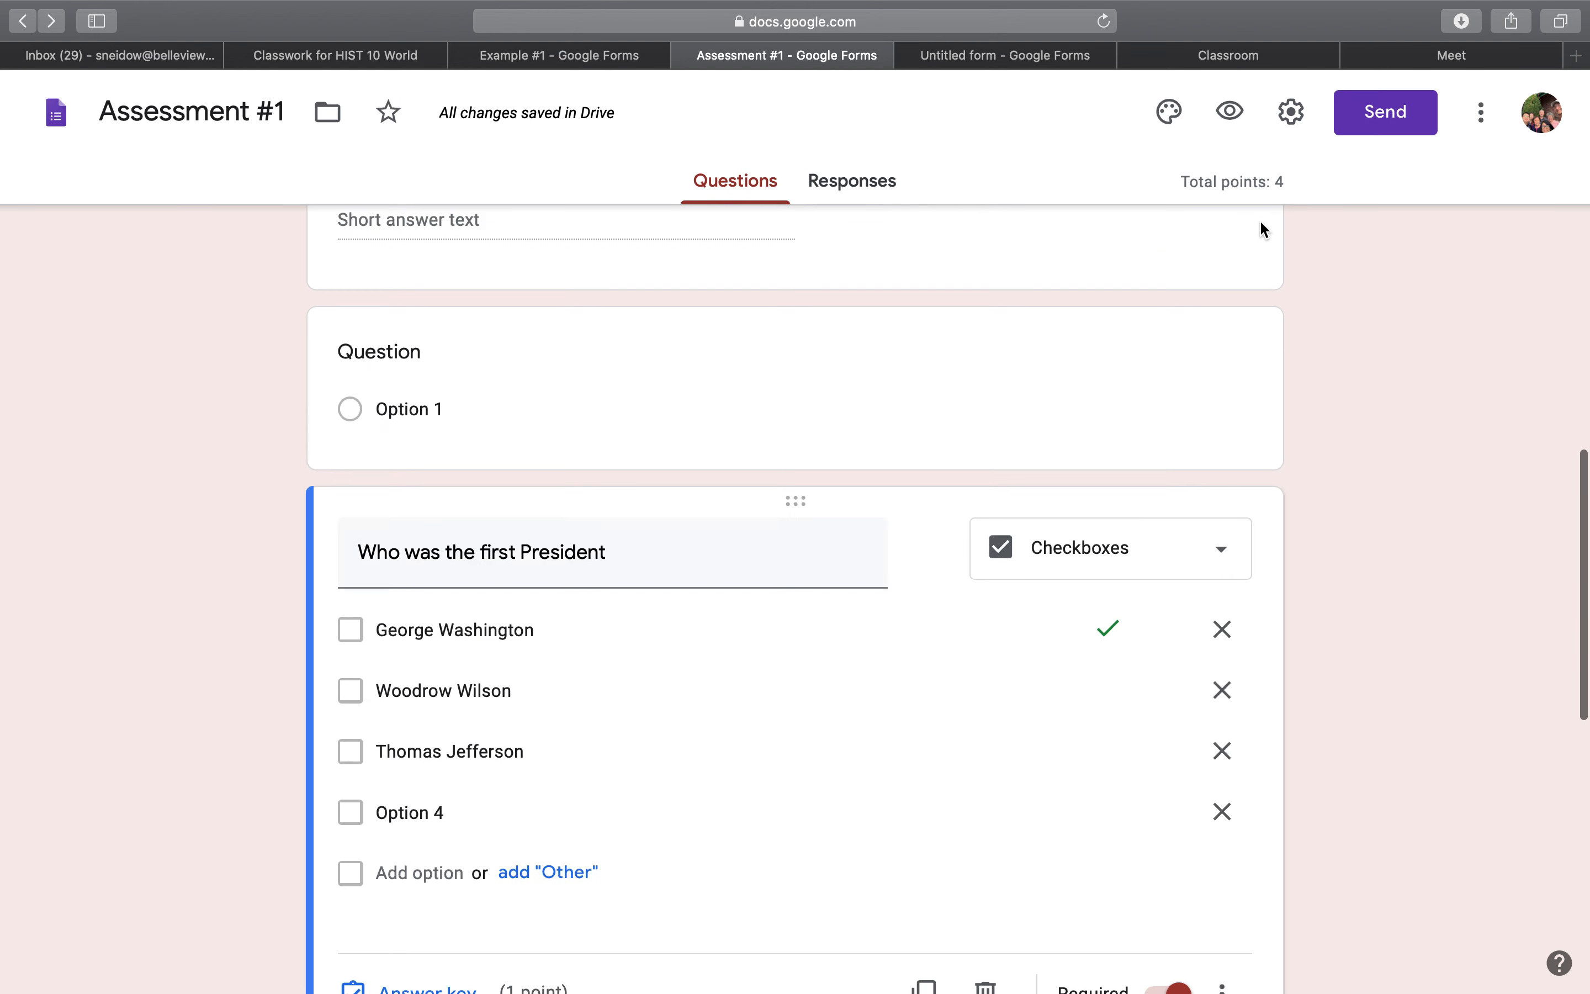
click(1229, 112)
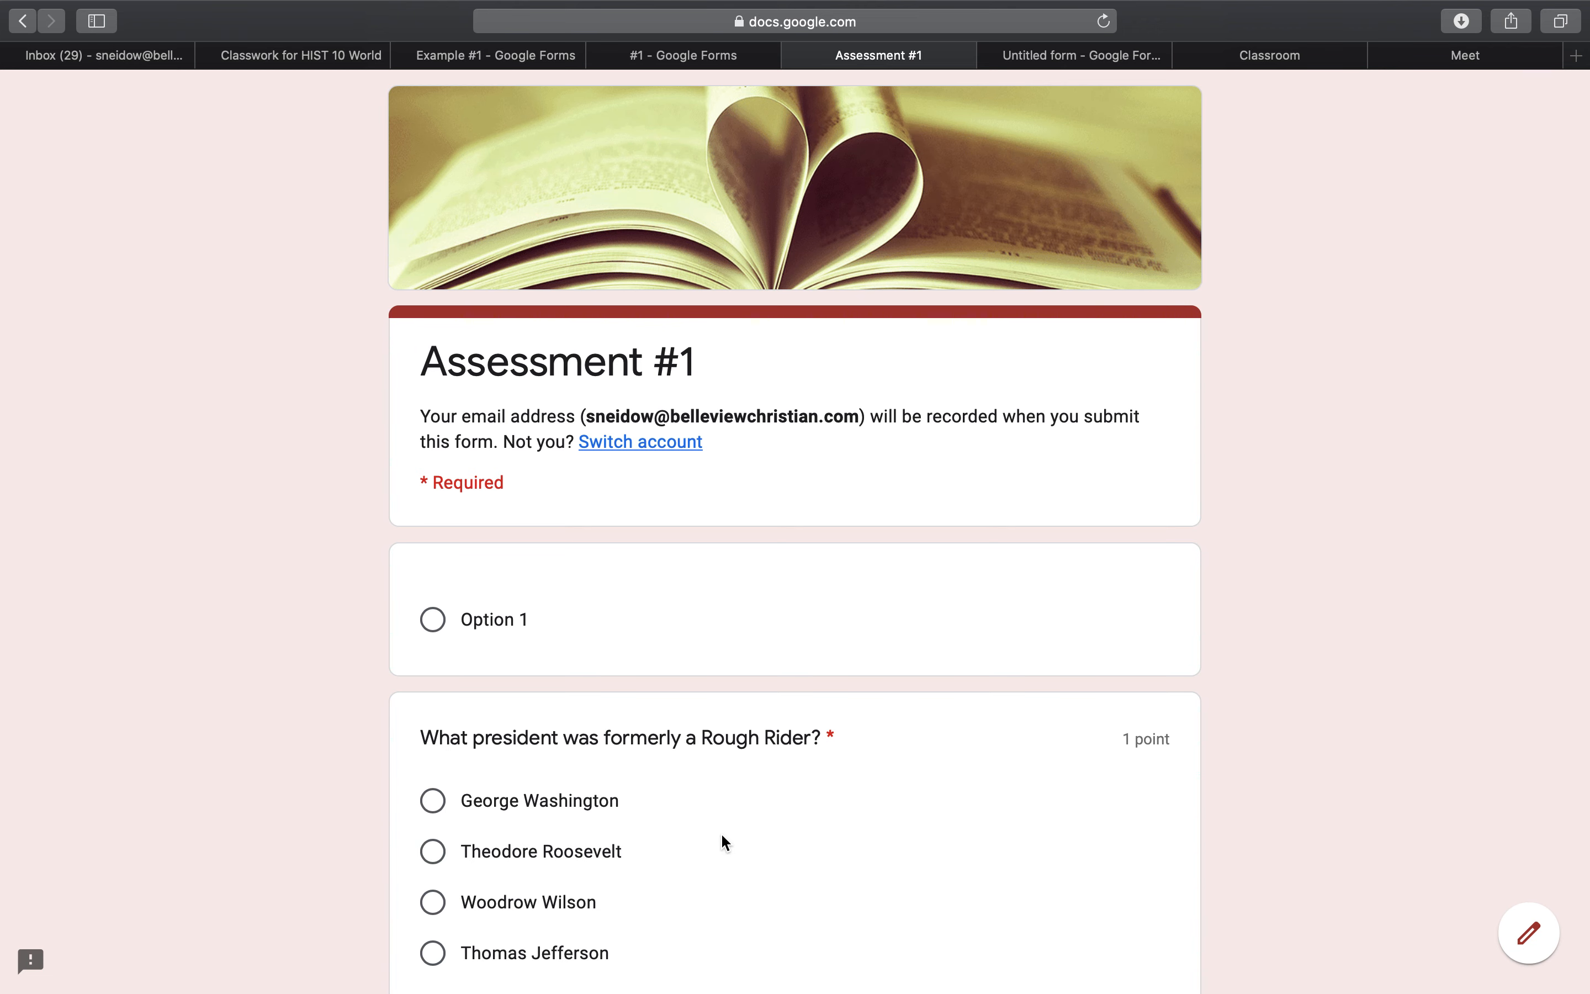
scroll(722, 836, down, 3)
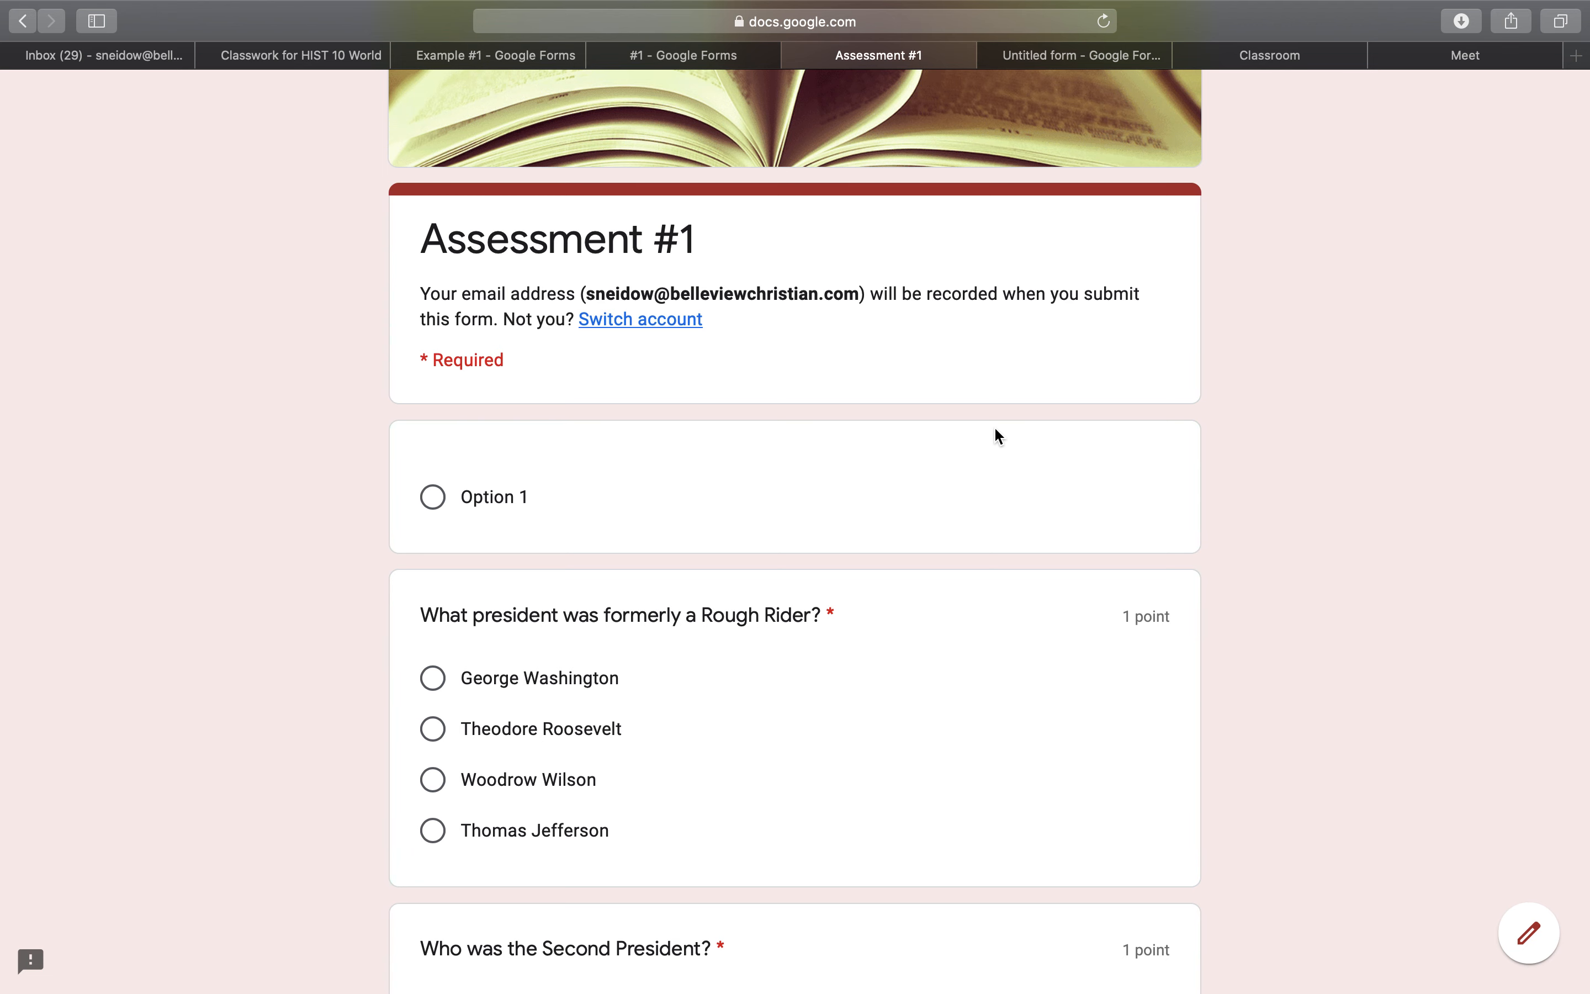
scroll(493, 378, down, 9)
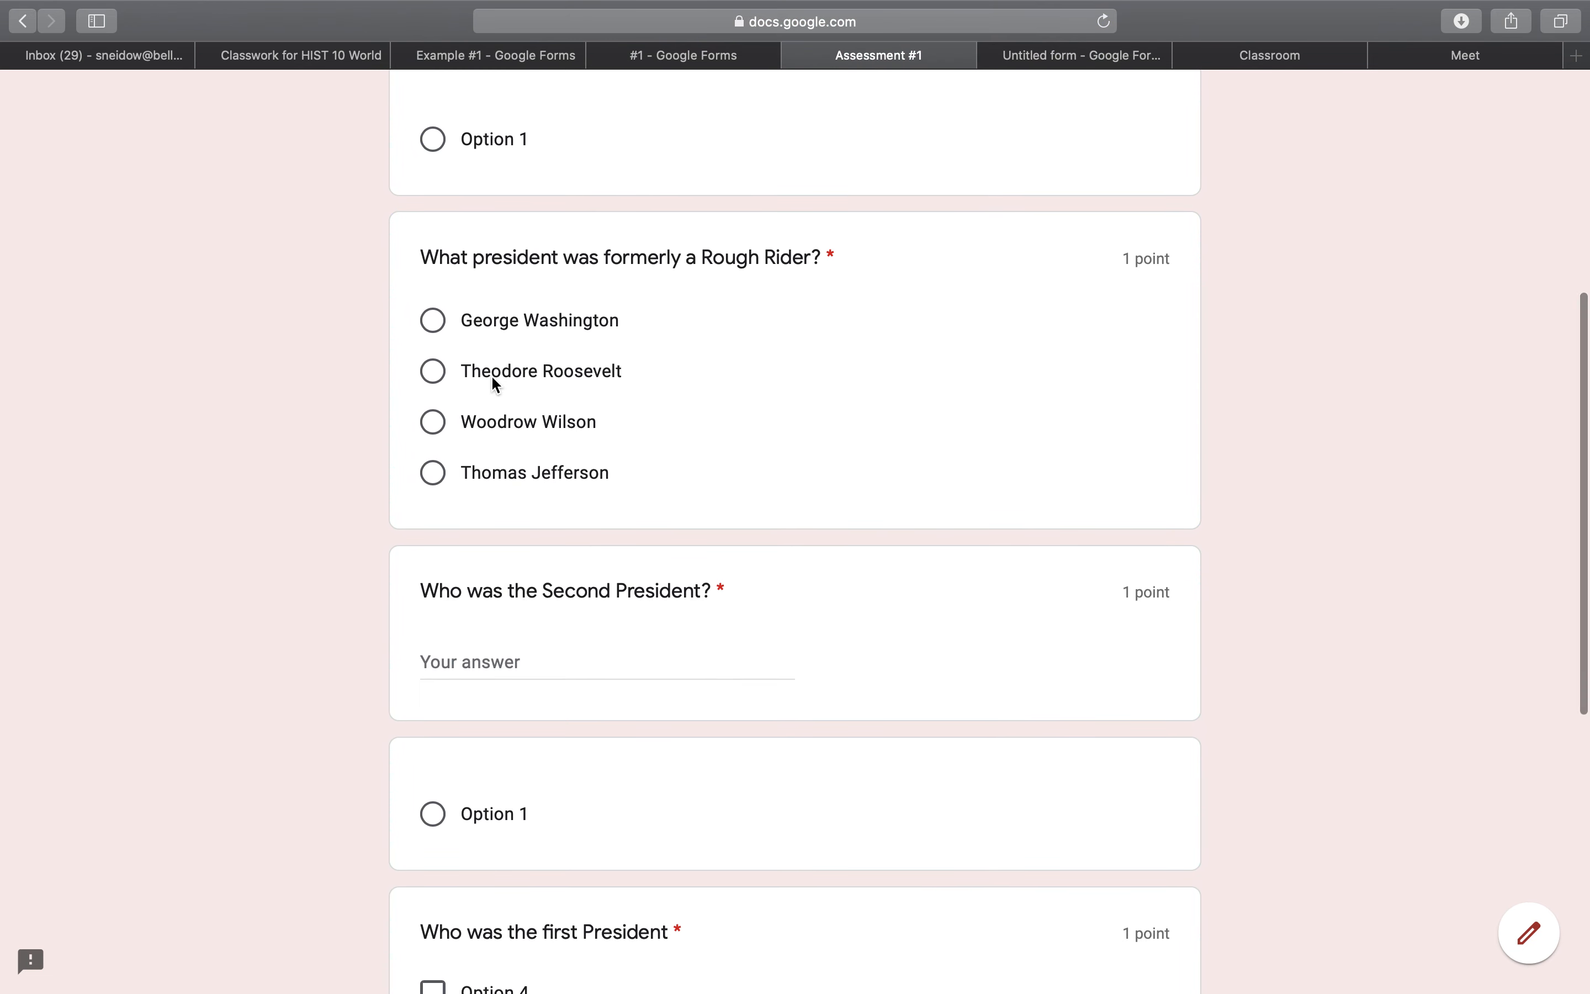
scroll(494, 383, up, 12)
mouse_move(797, 8)
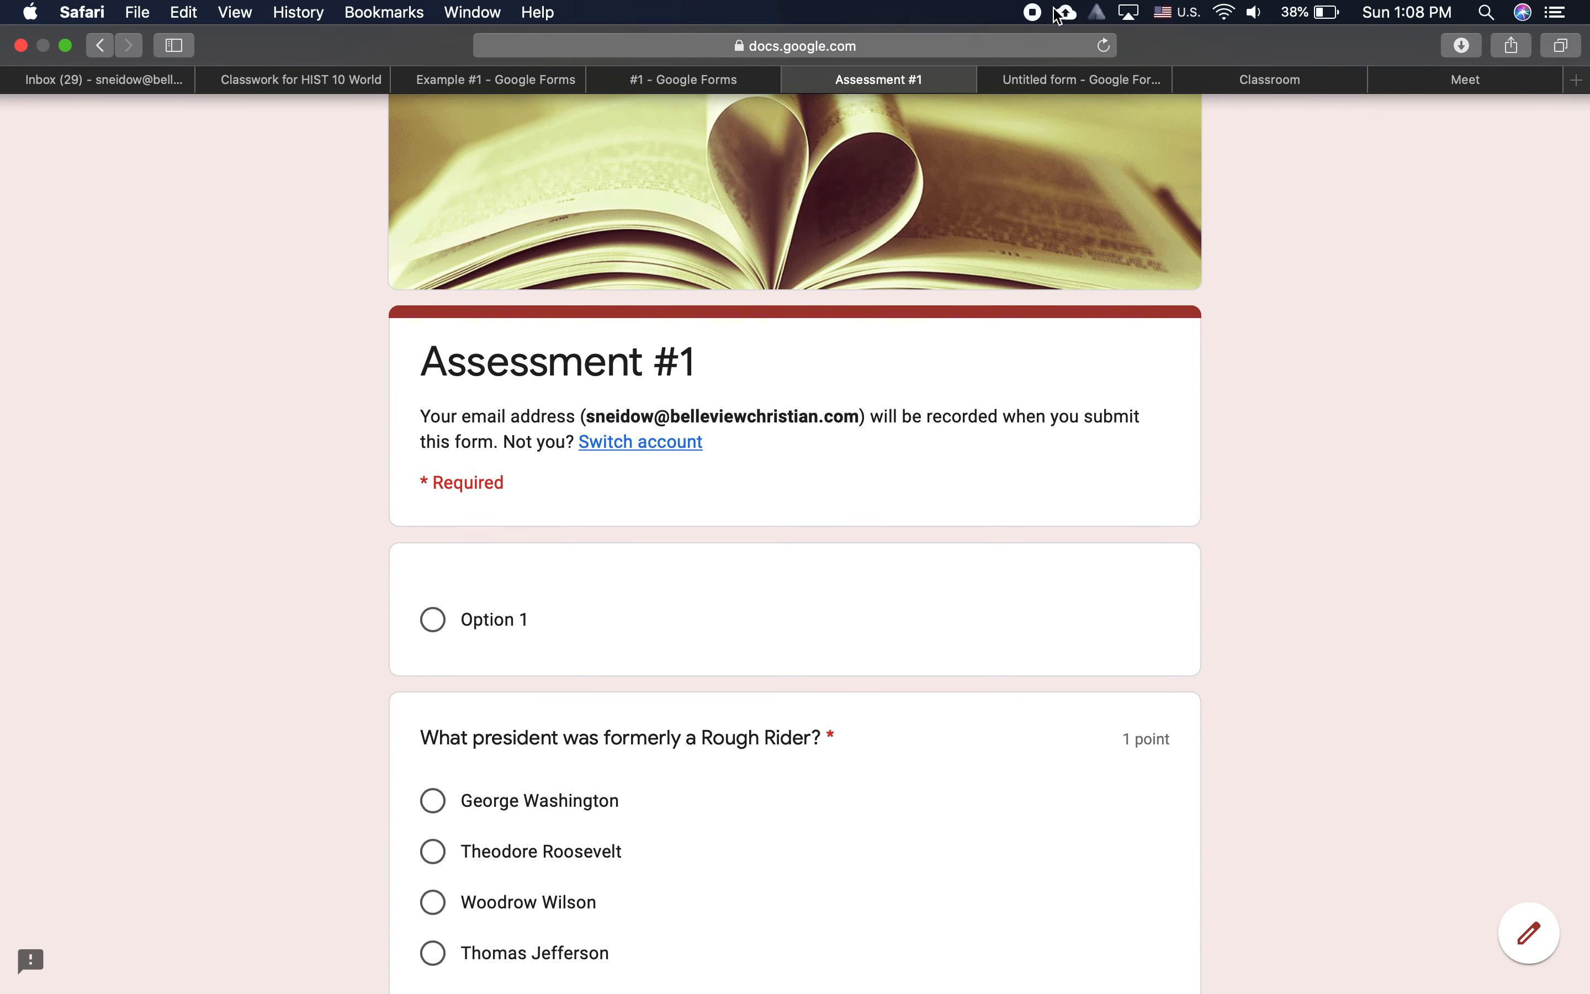